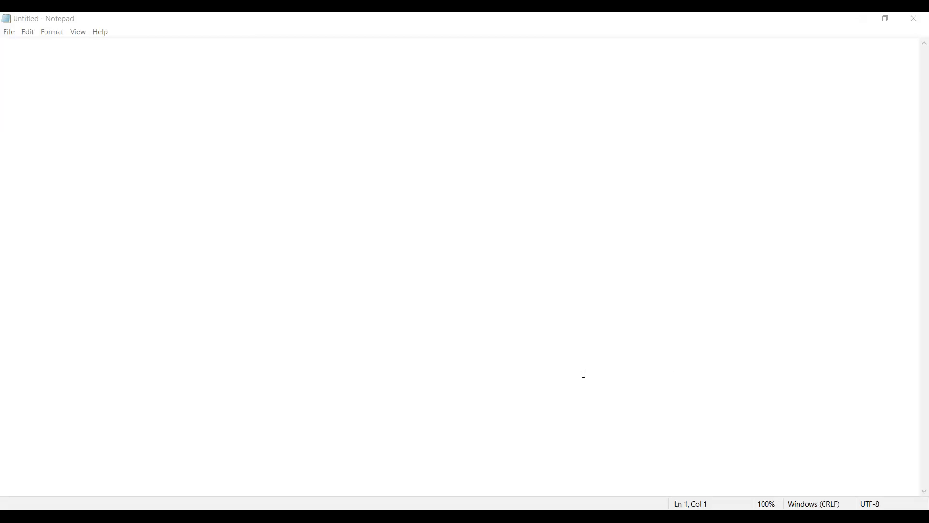
Step: Leave four blank lines at the start of the empty note and add the heading "Case Study:" followed by a blank line
{"action": "left_click", "coordinate": [369, 130]}
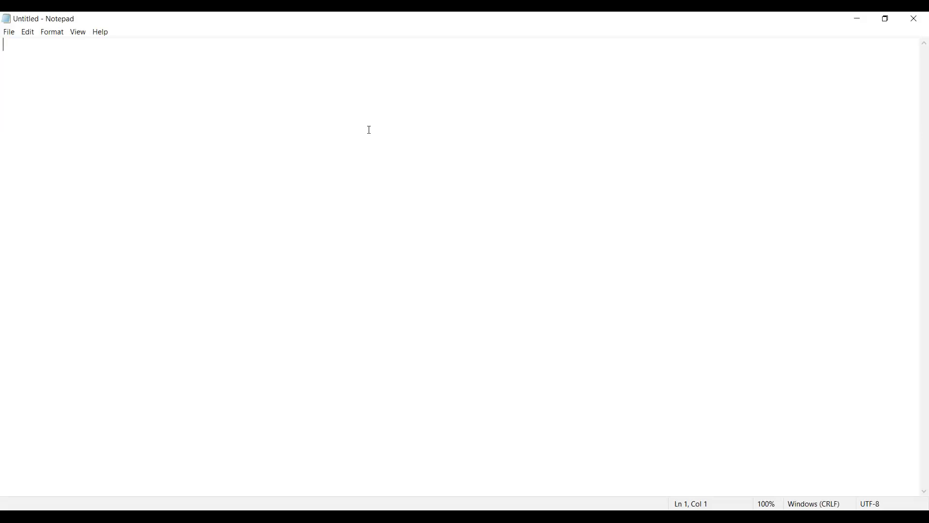
{"action": "key", "text": "super"}
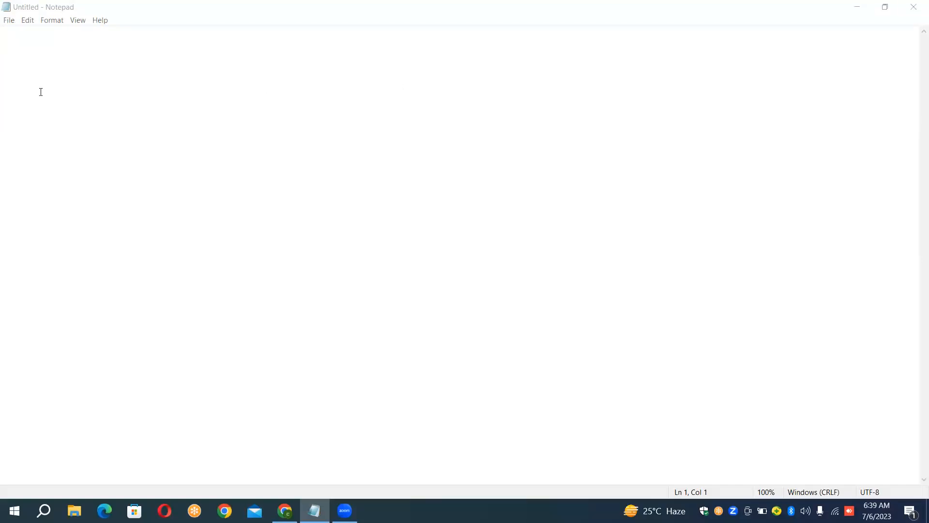
{"action": "left_click", "coordinate": [26, 81]}
{"action": "key", "text": "Return"}
{"action": "key", "text": "Return"}
{"action": "key", "text": "Return"}
{"action": "key", "text": "Return"}
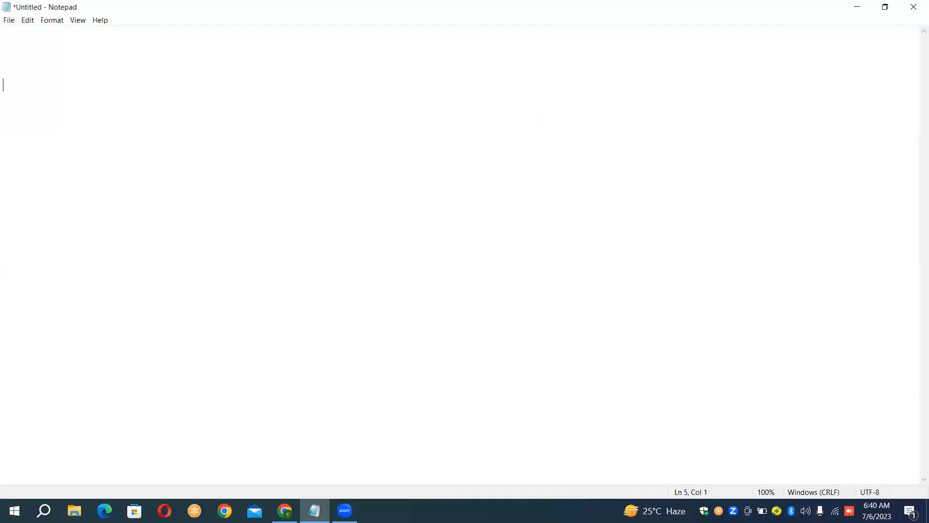
{"action": "type", "text": "Case Study:"}
{"action": "key", "text": "Return"}
{"action": "key", "text": "Return"}
Step: Add "Title : Reading Data from Azure Blob Storage to Adls gen2 with mutiple different file formats" and underline it with dashes
{"action": "type", "text": "Title     : Read"}
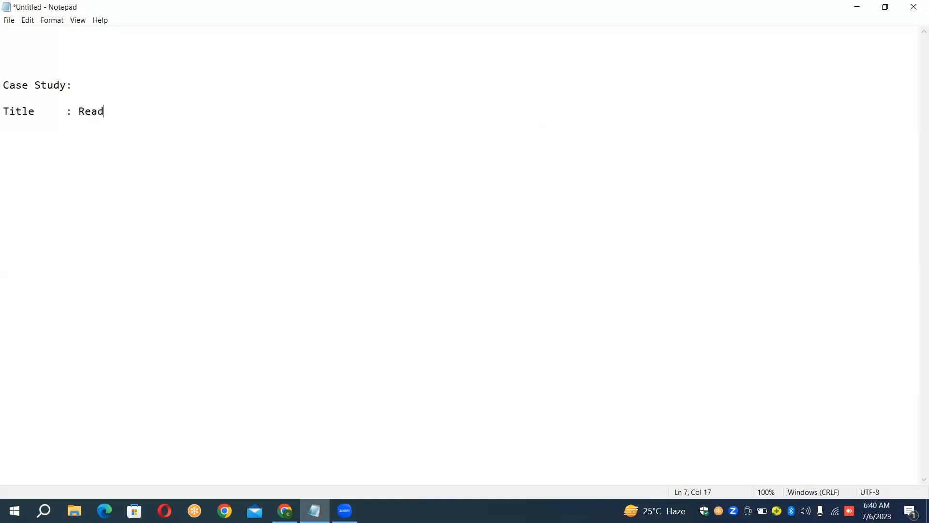
{"action": "type", "text": "ing Data from Azure "}
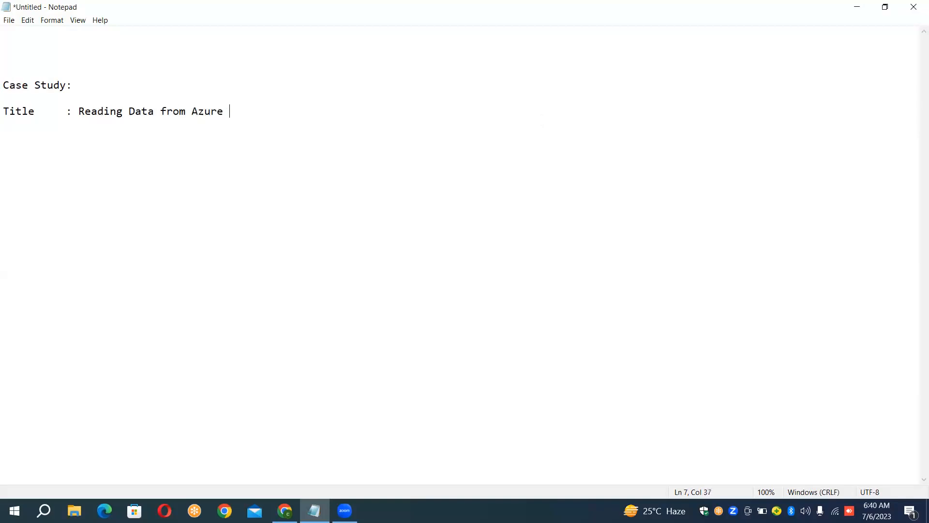
{"action": "type", "text": "Blob Storage to Adl"}
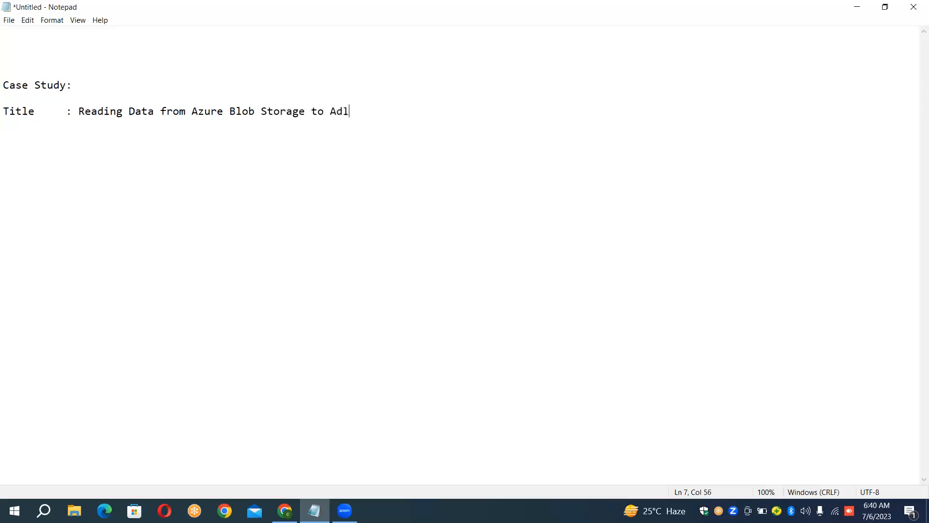
{"action": "type", "text": "s gen2 with mutiple"}
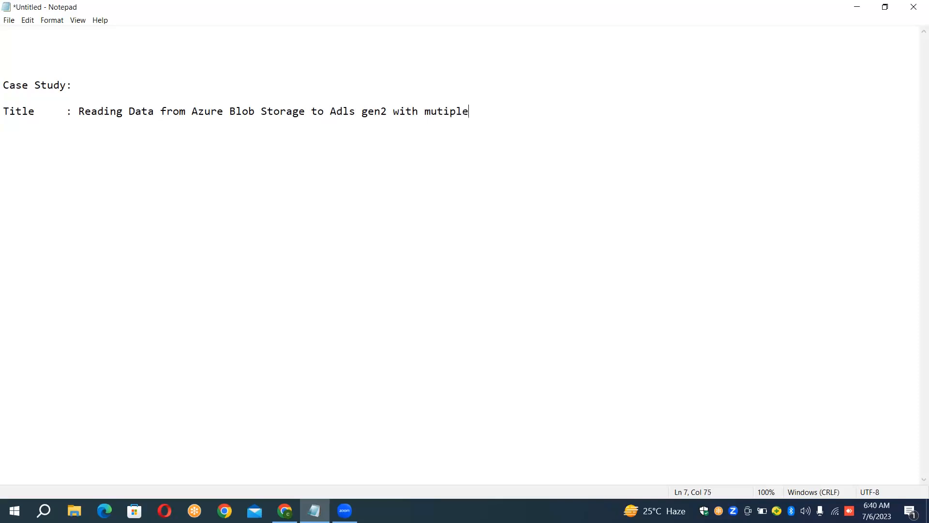
{"action": "type", "text": " different file formats"}
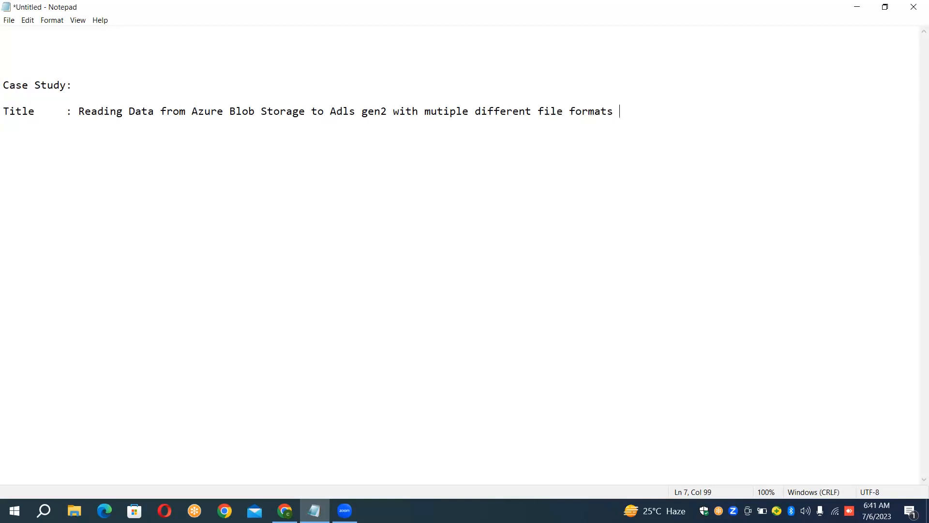
{"action": "key", "text": "Return"}
{"action": "type", "text": "-------------------------------------------------------------------------------------------------"}
{"action": "key", "text": "Return"}
Step: Below the dashed line, add "Source Data Storage : Azure Blob Storage" and an indented "Files : Csv,Json,Xml" entry beneath it
{"action": "key", "text": "Return"}
{"action": "key", "text": "Up"}
{"action": "type", "text": "Source Data Storage"}
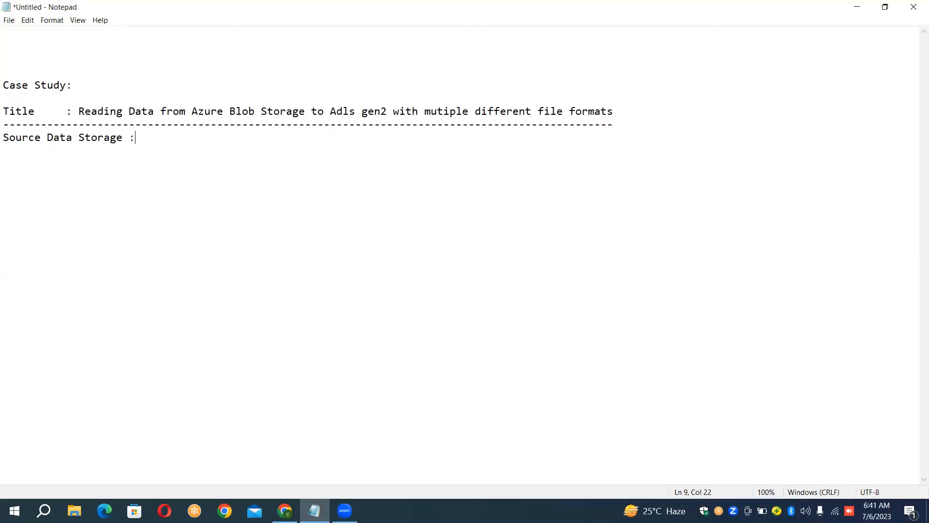
{"action": "type", "text": ": Azure Blob Storage"}
{"action": "key", "text": "Return"}
{"action": "key", "text": "Return"}
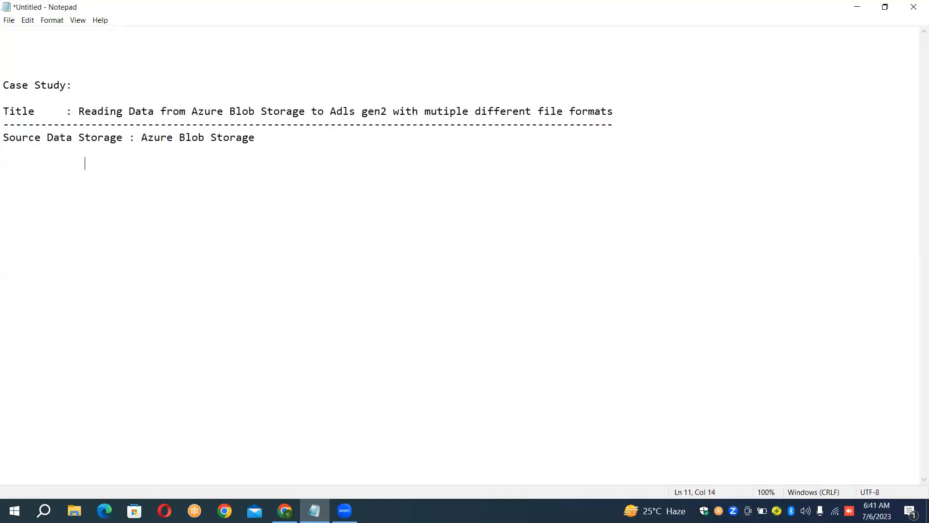
{"action": "type", "text": "Files   :"}
{"action": "type", "text": "Csv,Json,Xml"}
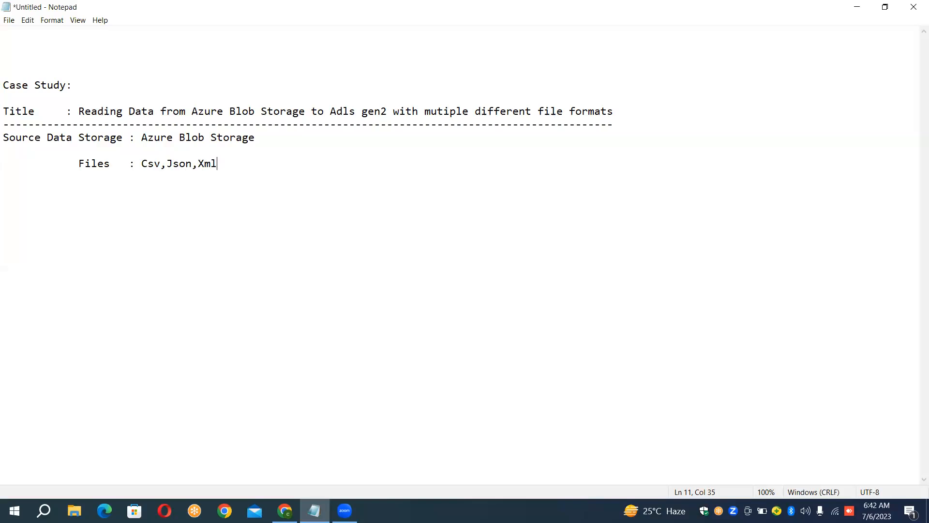
Step: Add "Sink Data Storage : Adls Gen2" below the files entry, aligning its colon with the lines above, and close it with a dashed line
{"action": "key", "text": "Return"}
{"action": "key", "text": "Return"}
{"action": "key", "text": "BackSpace"}
{"action": "type", "text": "Sink Data Storage"}
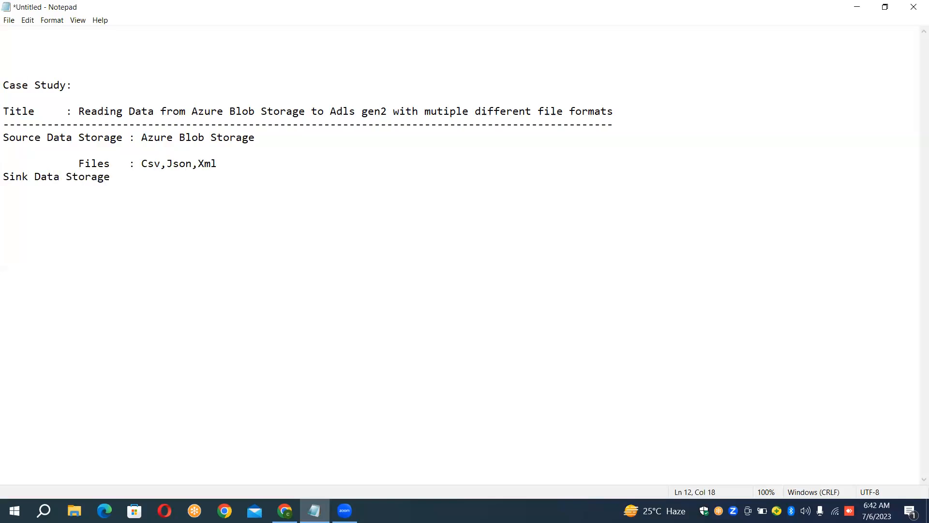
{"action": "key", "text": "Left"}
{"action": "key", "text": "Left"}
{"action": "key", "text": "Left"}
{"action": "key", "text": "Left"}
{"action": "key", "text": "Left"}
{"action": "key", "text": "Left"}
{"action": "key", "text": "Left"}
{"action": "key", "text": "Left"}
{"action": "key", "text": "Left"}
{"action": "key", "text": "Left"}
{"action": "key", "text": "Left"}
{"action": "key", "text": "Left"}
{"action": "key", "text": "Return"}
{"action": "key", "text": "Right"}
{"action": "key", "text": "Right"}
{"action": "key", "text": "Right"}
{"action": "key", "text": "Right"}
{"action": "key", "text": "Right"}
{"action": "key", "text": "Right"}
{"action": "key", "text": "Right"}
{"action": "key", "text": "Right"}
{"action": "key", "text": "Right"}
{"action": "key", "text": "Right"}
{"action": "type", "text": ": "}
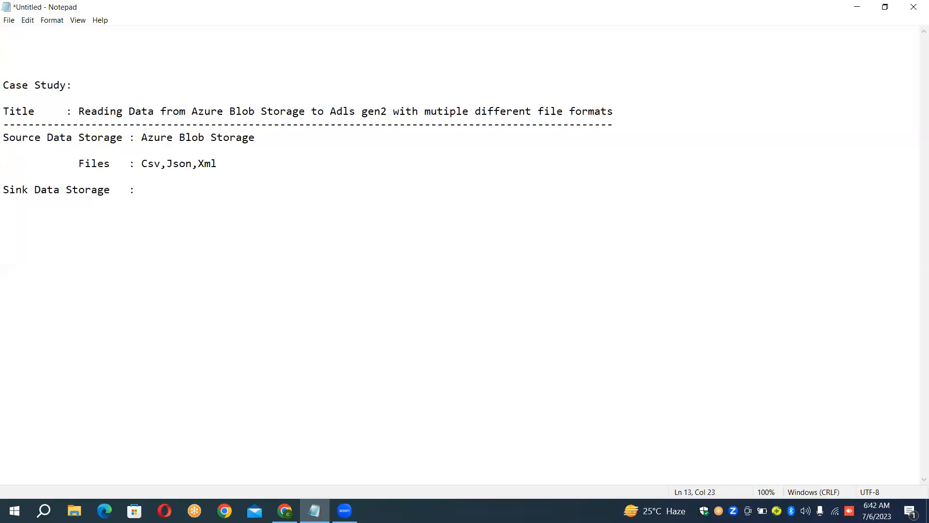
{"action": "type", "text": "Adl"}
{"action": "type", "text": "Gen2"}
{"action": "key", "text": "Return"}
{"action": "type", "text": "-----------------------------------------"}
Step: Copy the source's "Files : Csv,Json,Xml" line and paste it beneath the "Sink Data Storage" line, above the dashed line
{"action": "key", "text": "Up"}
{"action": "key", "text": "Up"}
{"action": "key", "text": "Up"}
{"action": "key", "text": "Home"}
{"action": "key", "text": "shift+Down"}
{"action": "key", "text": "ctrl+c"}
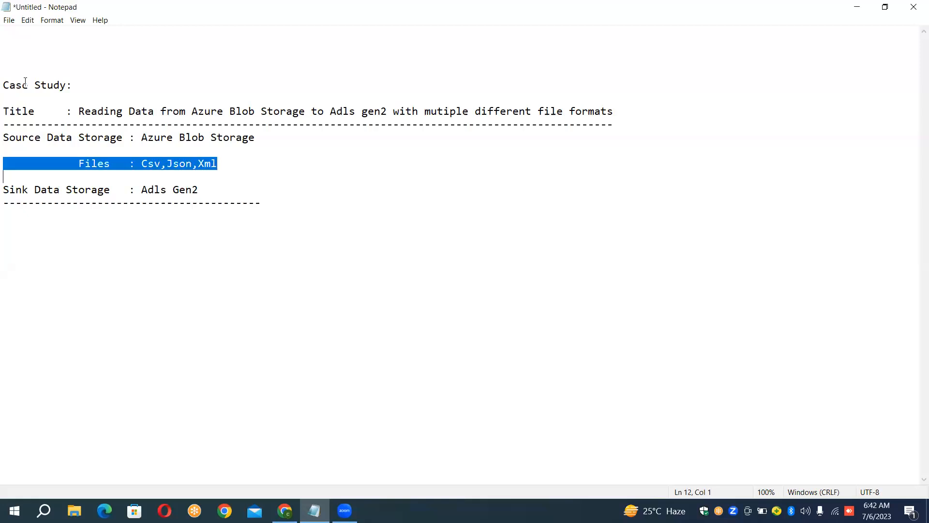
{"action": "key", "text": "Down"}
{"action": "key", "text": "Down"}
{"action": "key", "text": "Return"}
{"action": "key", "text": "Return"}
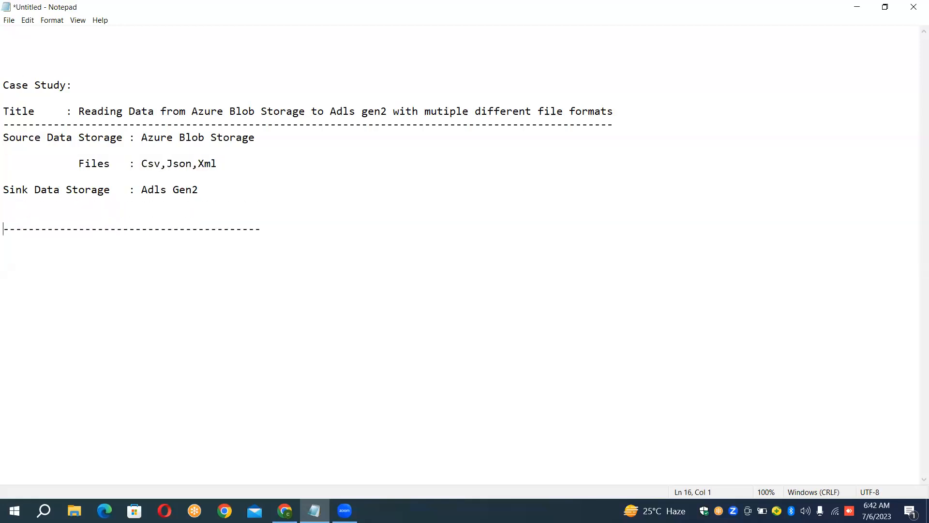
{"action": "key", "text": "Return"}
{"action": "key", "text": "Up"}
{"action": "key", "text": "Up"}
{"action": "key", "text": "Up"}
{"action": "key", "text": "Return"}
{"action": "key", "text": "ctrl+v"}
Step: Align the pasted files line with the source's files entry and remove the extra blank lines above the closing dashes
{"action": "key", "text": "Left"}
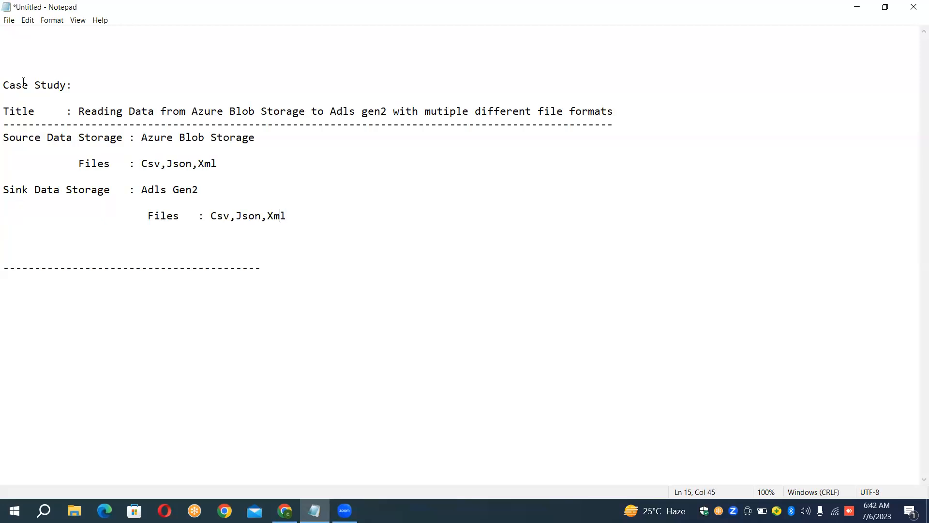
{"action": "key", "text": "Left"}
{"action": "key", "text": "Left"}
{"action": "key", "text": "Left"}
{"action": "key", "text": "Left"}
{"action": "key", "text": "Left"}
{"action": "key", "text": "Left"}
{"action": "key", "text": "Left"}
{"action": "key", "text": "Left"}
{"action": "key", "text": "Left"}
{"action": "key", "text": "Left"}
{"action": "key", "text": "Left"}
{"action": "key", "text": "BackSpace"}
{"action": "key", "text": "BackSpace"}
{"action": "key", "text": "BackSpace"}
{"action": "key", "text": "BackSpace"}
{"action": "key", "text": "BackSpace"}
{"action": "key", "text": "BackSpace"}
{"action": "key", "text": "BackSpace"}
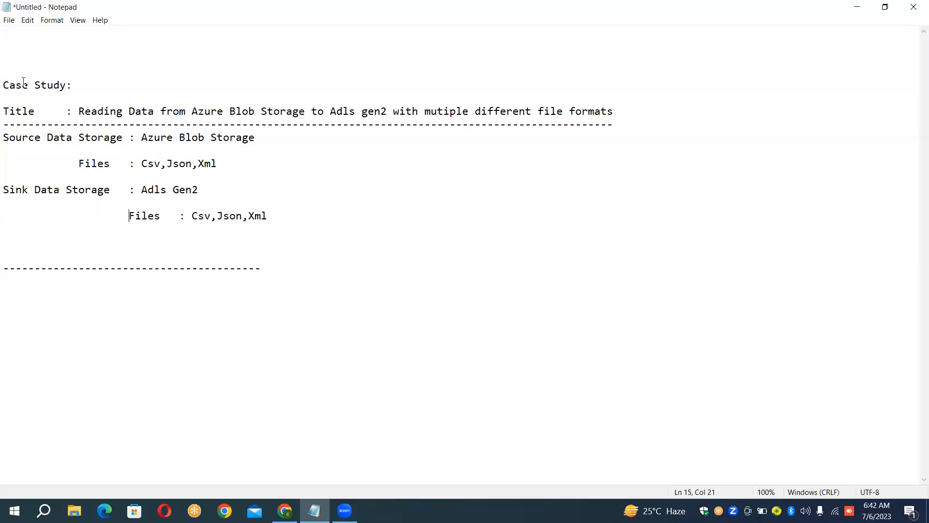
{"action": "key", "text": "BackSpace"}
{"action": "key", "text": "BackSpace"}
{"action": "key", "text": "BackSpace"}
{"action": "key", "text": "BackSpace"}
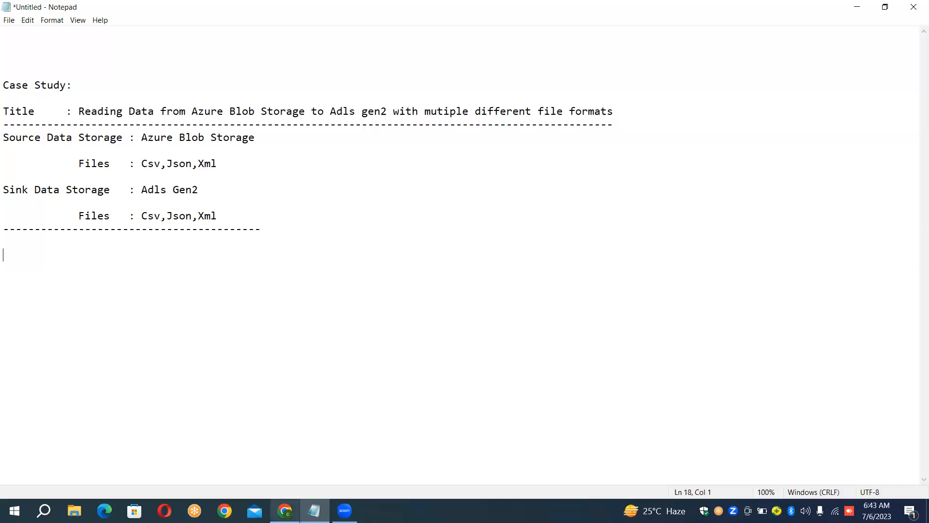
Step: Switch to Chrome and open portal.azure.com in place of the Zoom page
{"action": "left_click", "coordinate": [285, 510]}
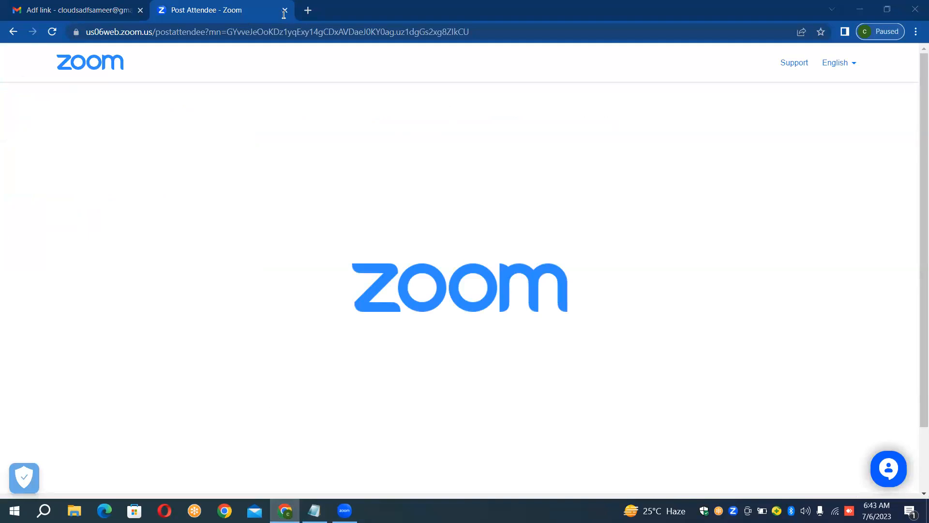
{"action": "left_click", "coordinate": [167, 32]}
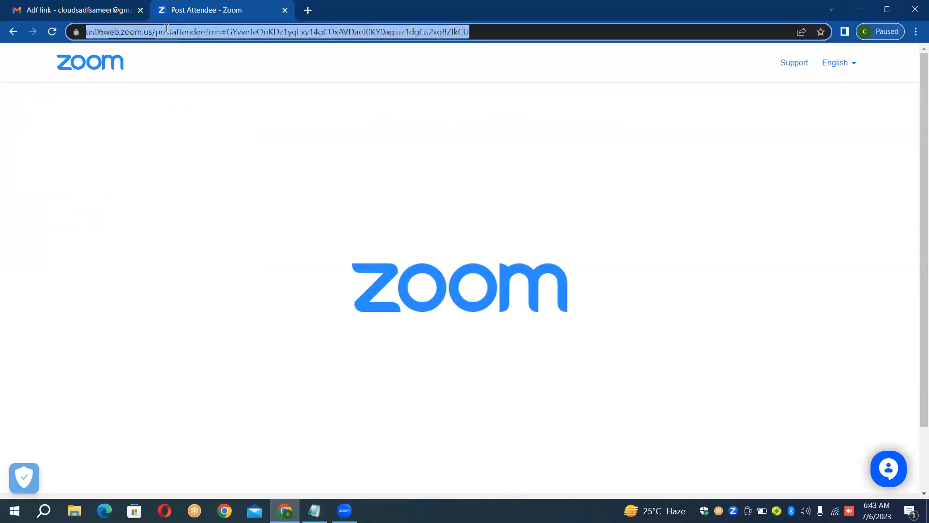
{"action": "type", "text": "port"}
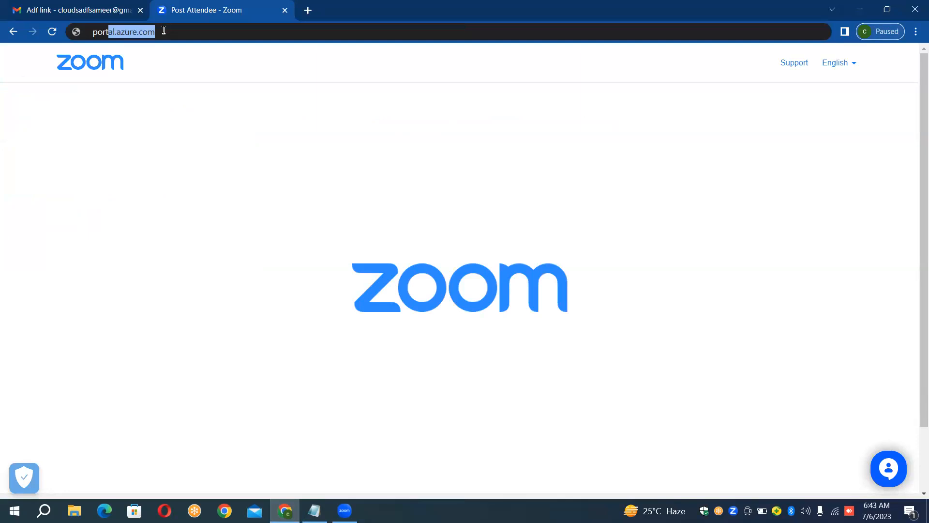
{"action": "key", "text": "Return"}
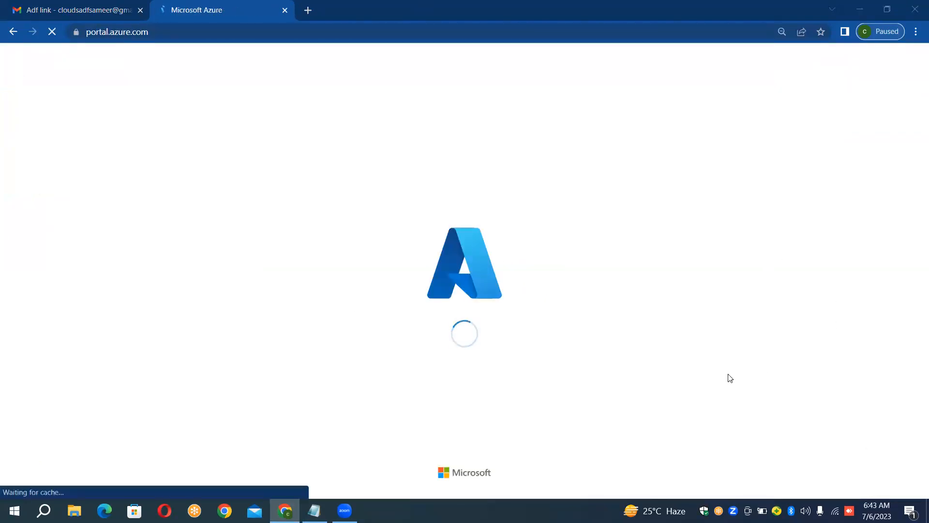
Step: Open the Azure portal home page in three additional browser tabs
{"action": "left_click", "coordinate": [310, 13]}
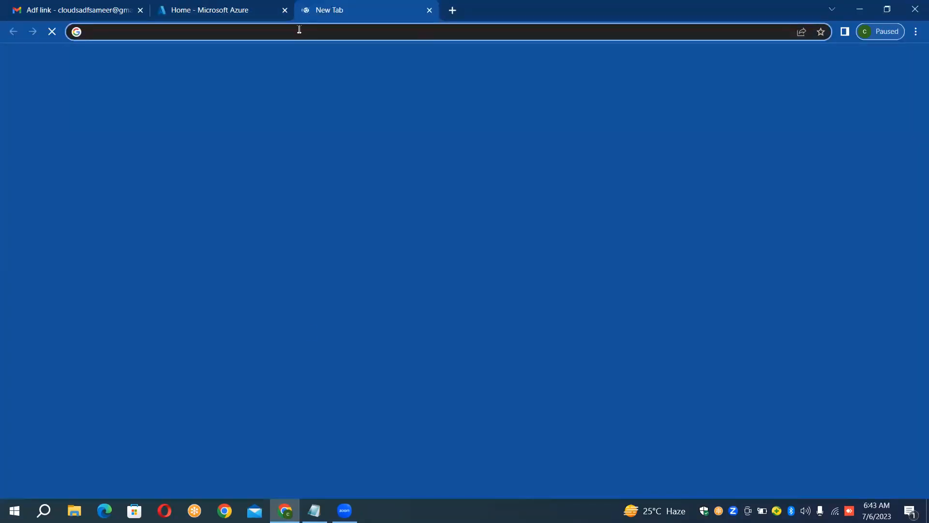
{"action": "left_click", "coordinate": [323, 304]}
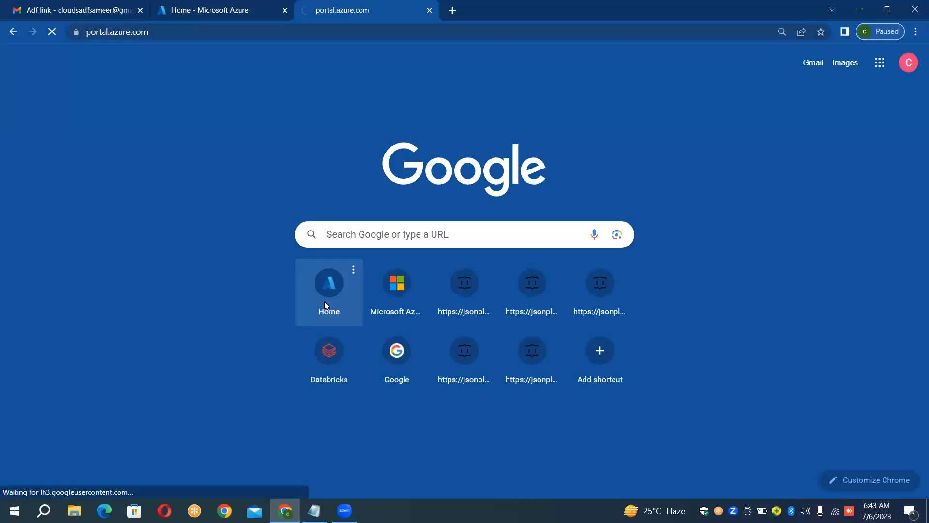
{"action": "left_click", "coordinate": [452, 10]}
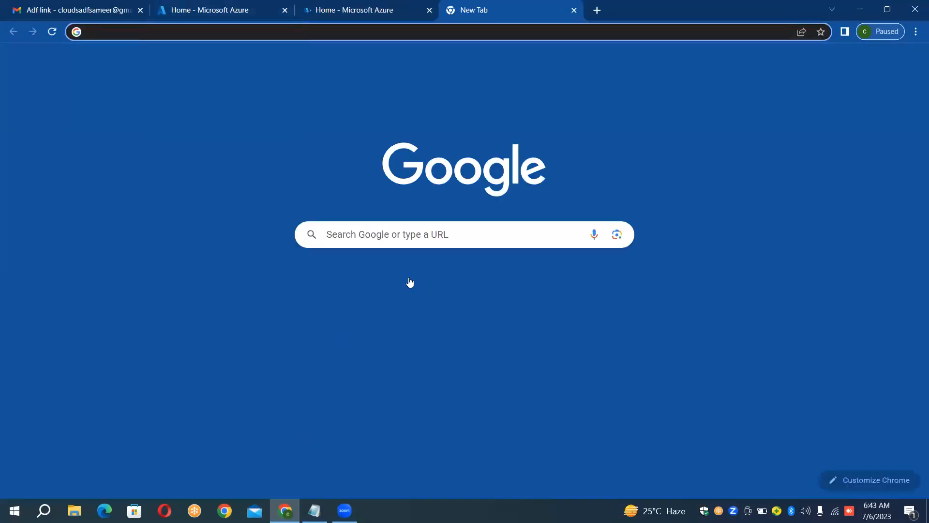
{"action": "left_click", "coordinate": [329, 284]}
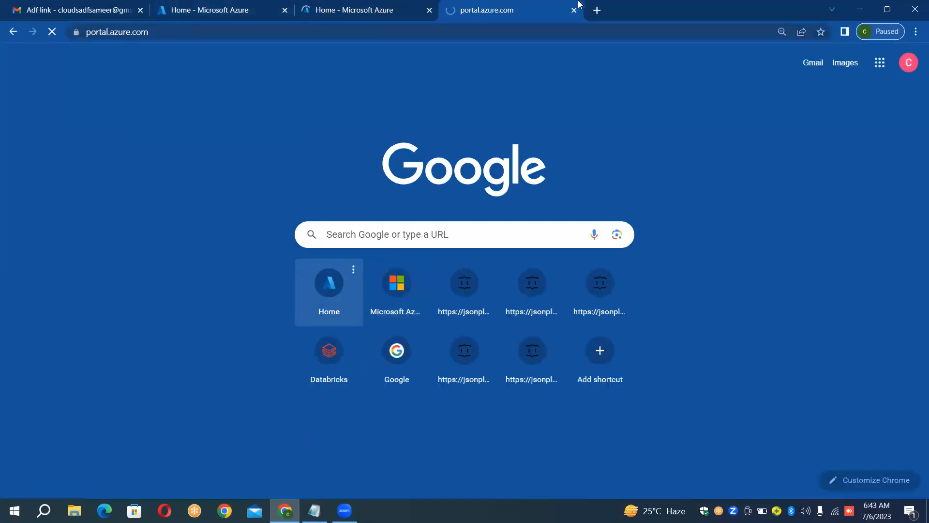
{"action": "left_click", "coordinate": [599, 11]}
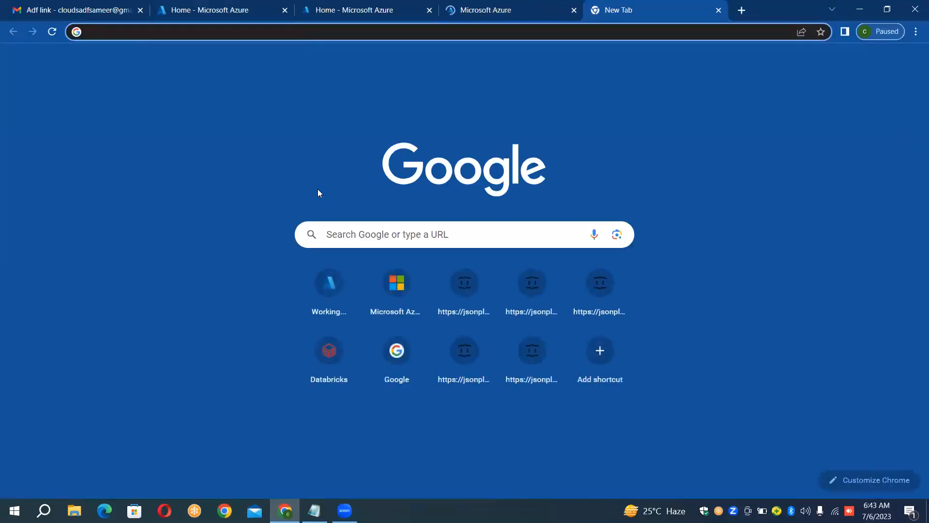
{"action": "left_click", "coordinate": [332, 284]}
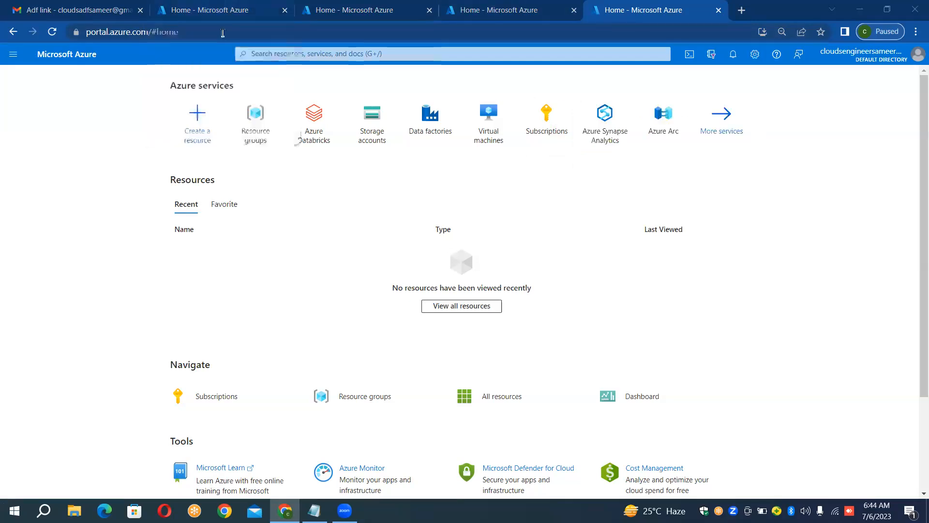
Step: Create a resource group named ReadingMutipleFIlesRG in the East US region and open it
{"action": "left_click", "coordinate": [213, 10]}
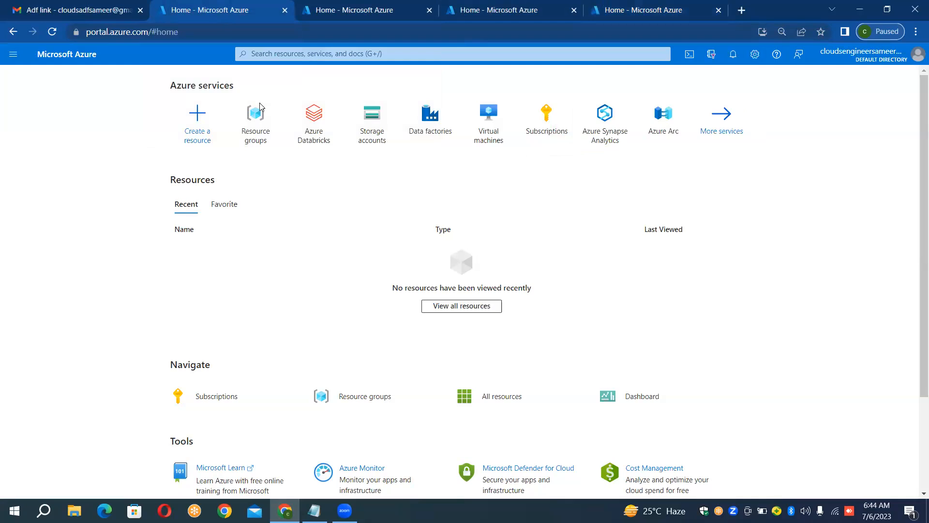
{"action": "mouse_move", "coordinate": [263, 120]}
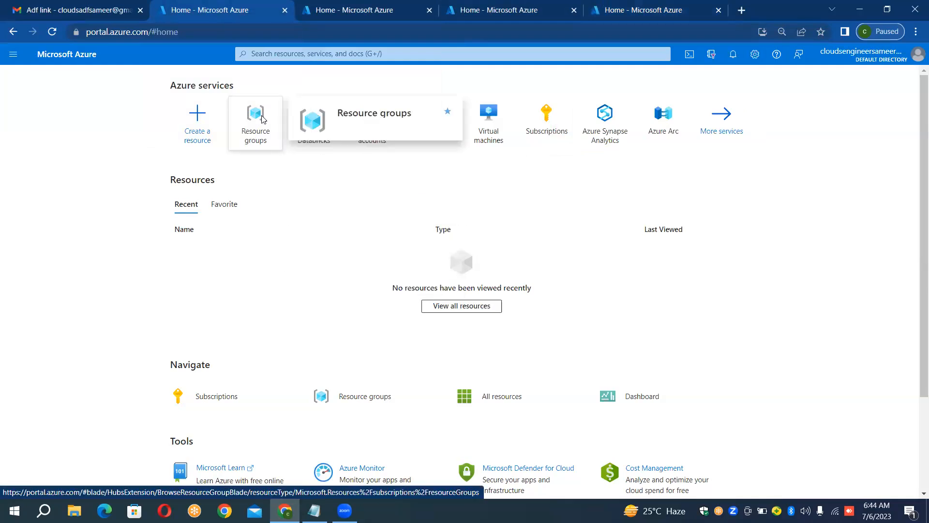
{"action": "left_click", "coordinate": [263, 120]}
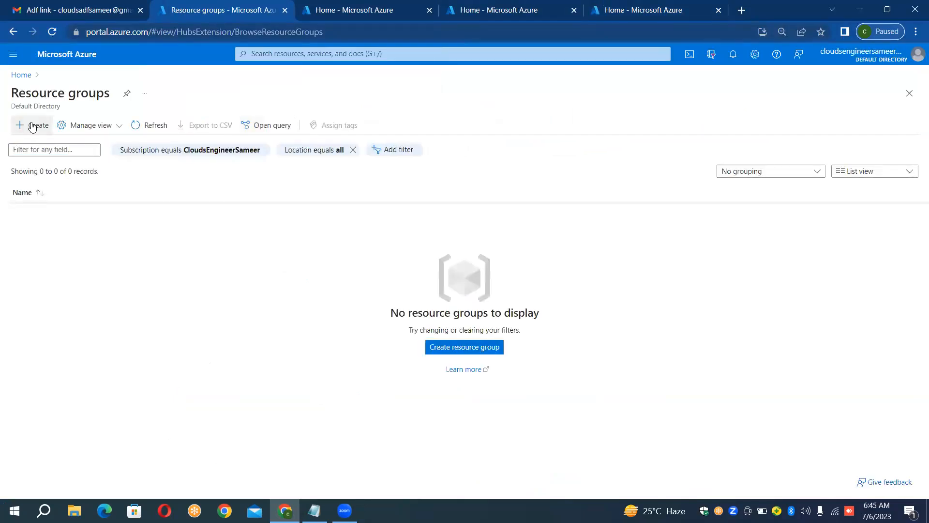
{"action": "left_click", "coordinate": [32, 126]}
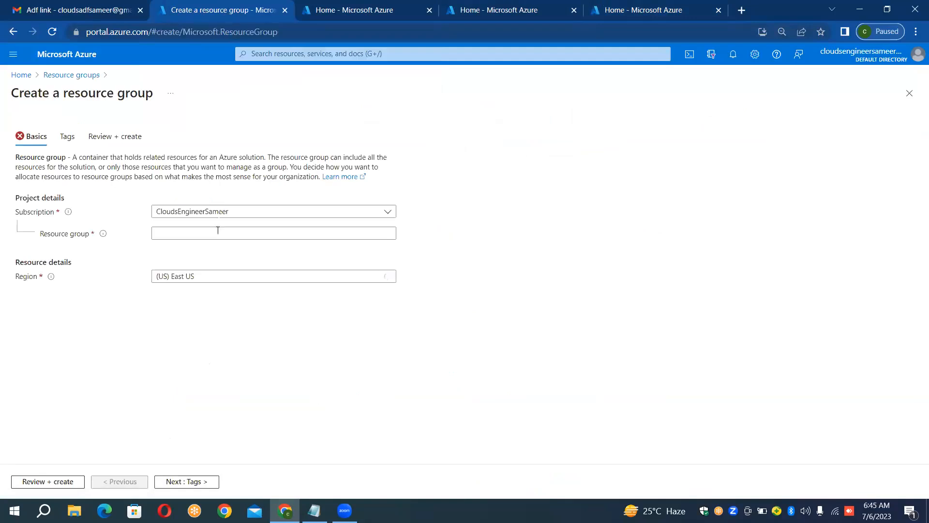
{"action": "left_click", "coordinate": [217, 233]}
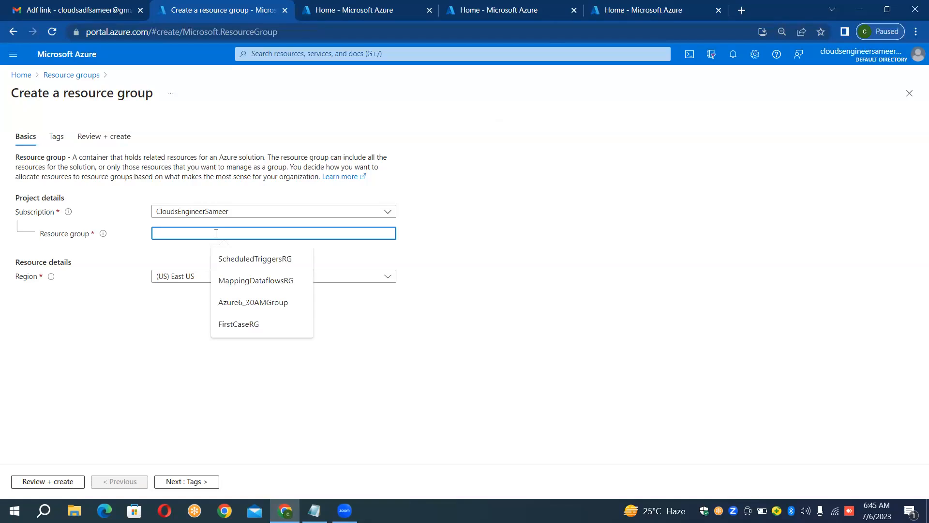
{"action": "type", "text": "Read"}
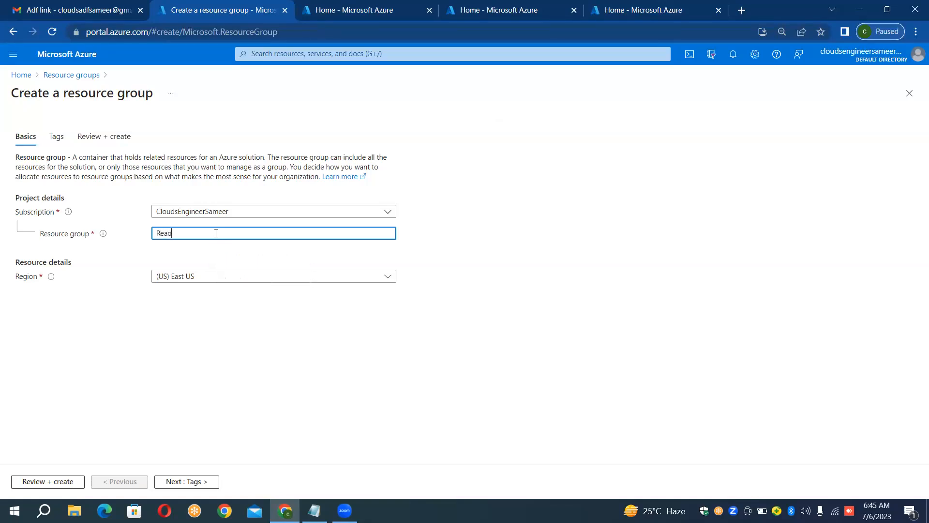
{"action": "type", "text": "ingM"}
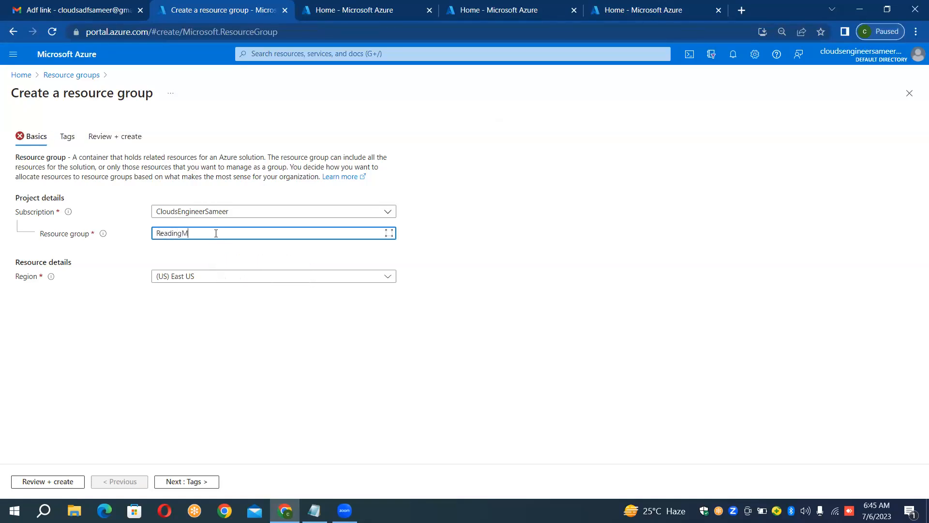
{"action": "type", "text": "utipleFIlesRG"}
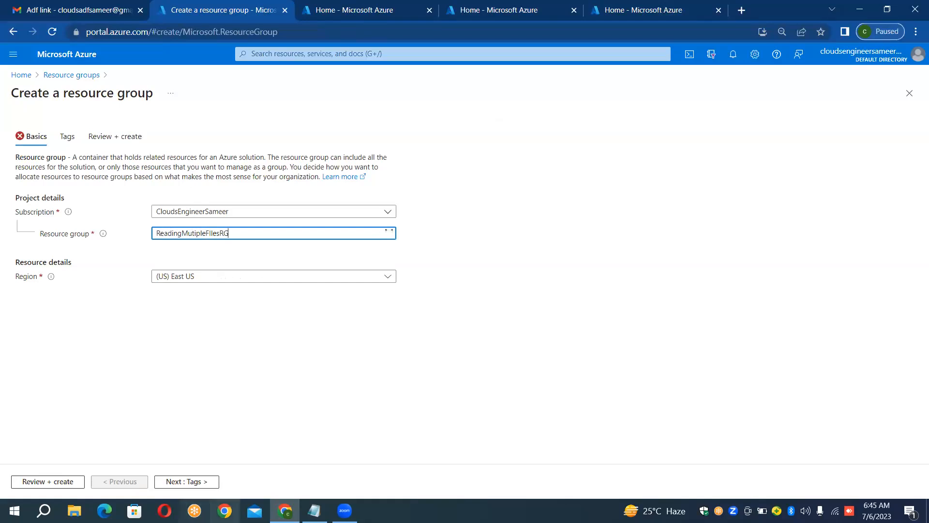
{"action": "left_click", "coordinate": [66, 483]}
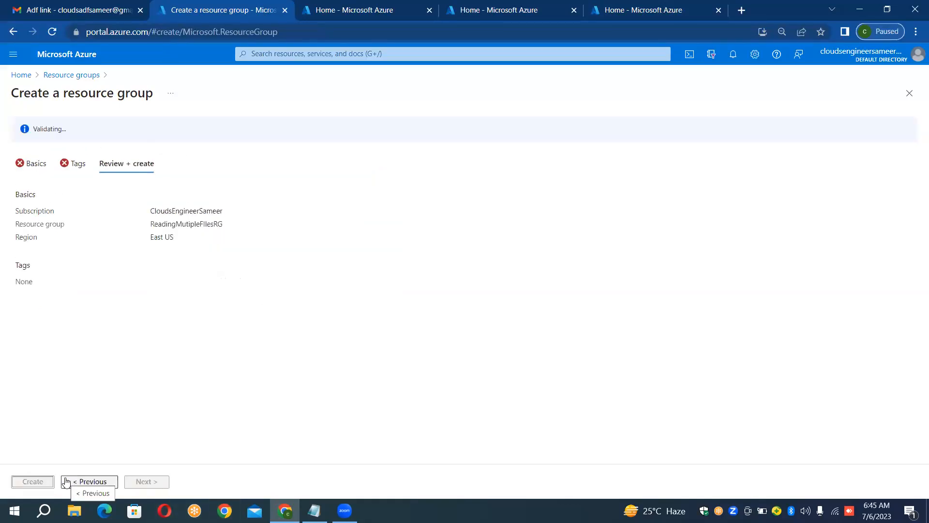
{"action": "left_click", "coordinate": [33, 482]}
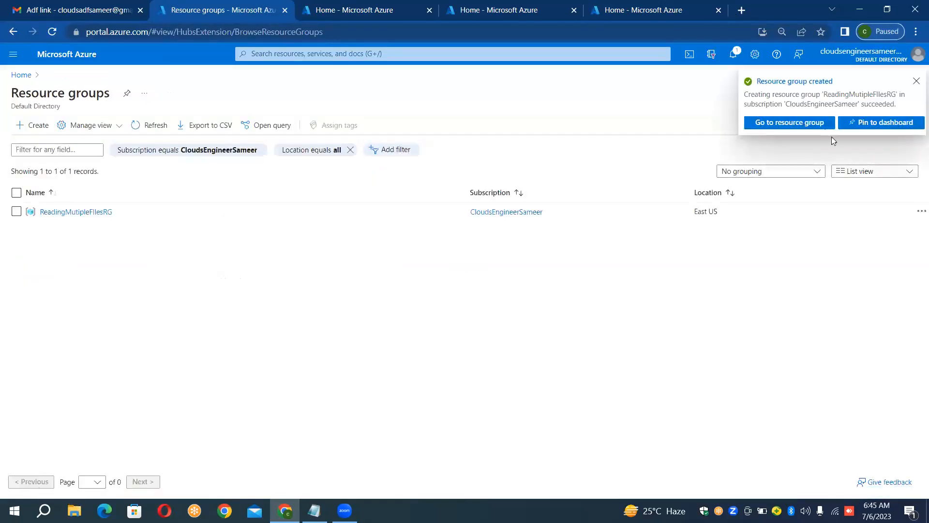
{"action": "left_click", "coordinate": [817, 122]}
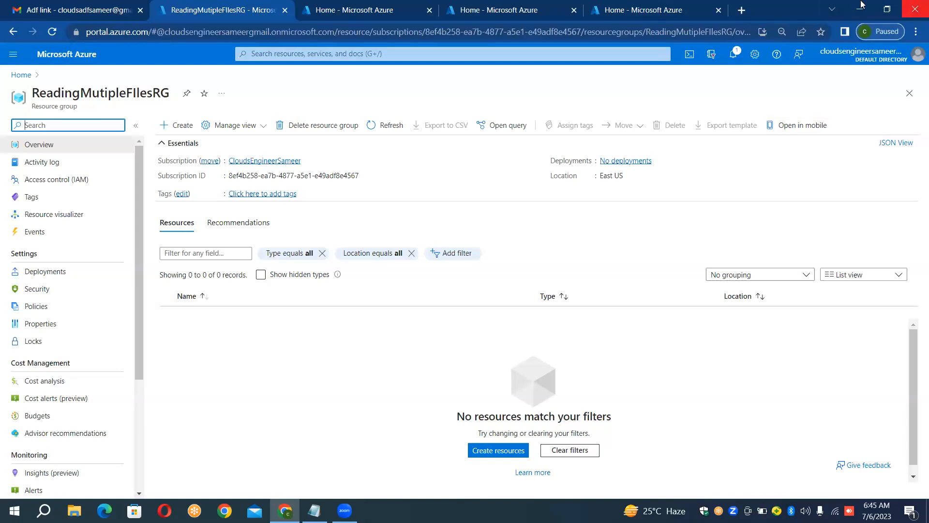
Step: In the next Azure home tab, create a storage account named sourcemultifiles in ReadingMutipleFIlesRG, keeping the UK South region and default settings
{"action": "left_click", "coordinate": [340, 11]}
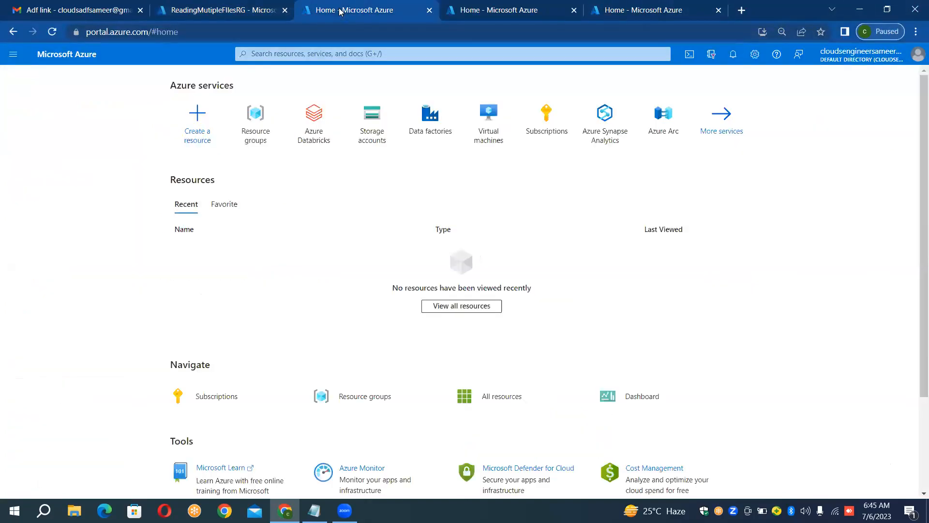
{"action": "left_click", "coordinate": [377, 127]}
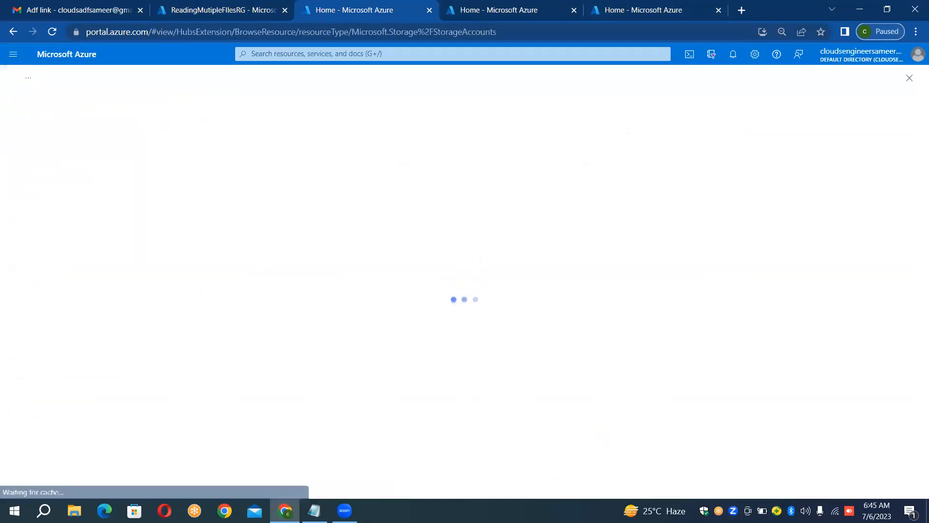
{"action": "left_click", "coordinate": [315, 511]}
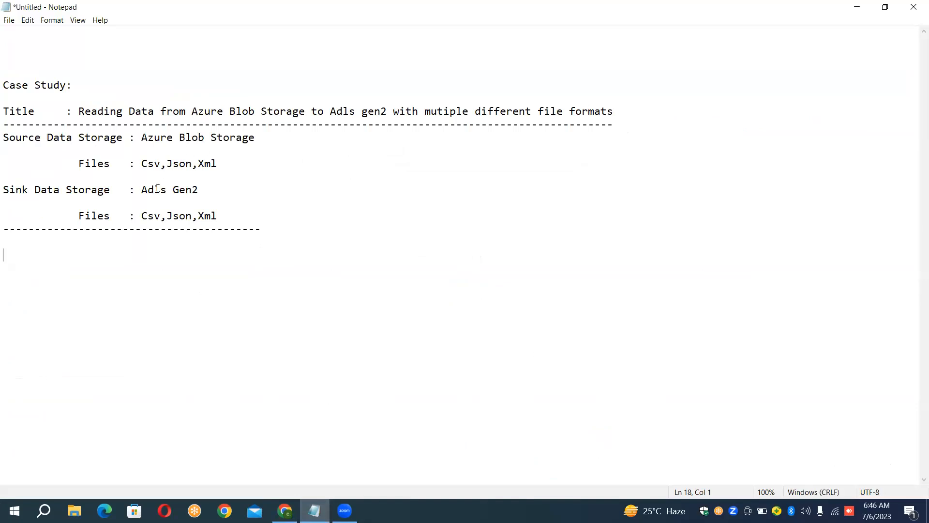
{"action": "left_click", "coordinate": [285, 511]}
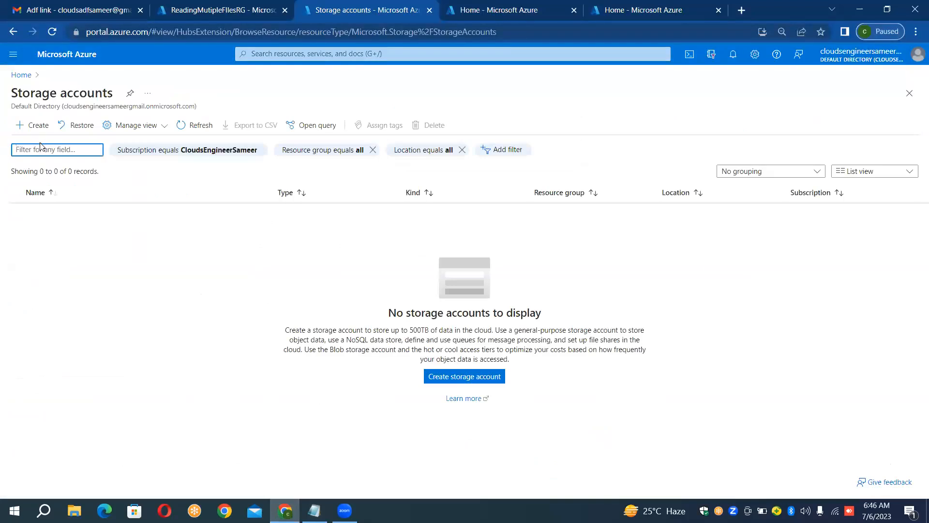
{"action": "left_click", "coordinate": [39, 126]}
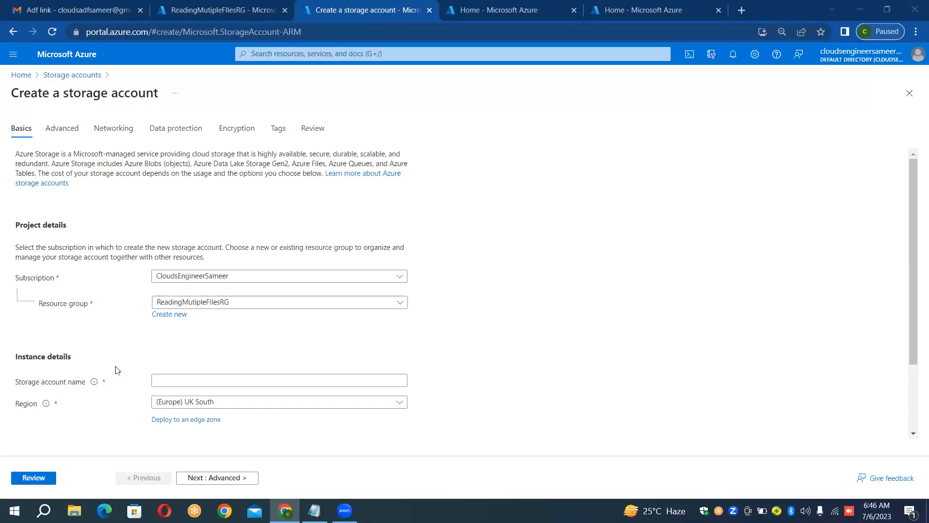
{"action": "left_click", "coordinate": [212, 381]}
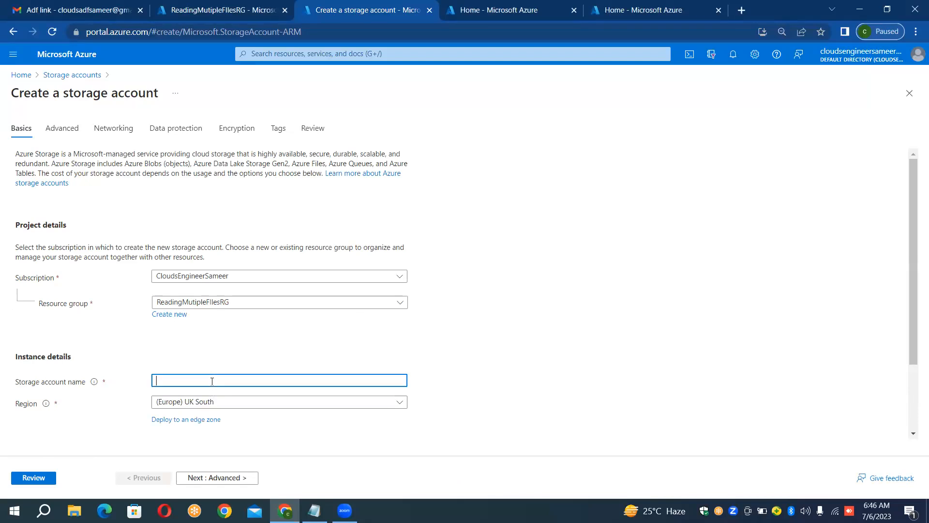
{"action": "type", "text": "sourcemultifiles"}
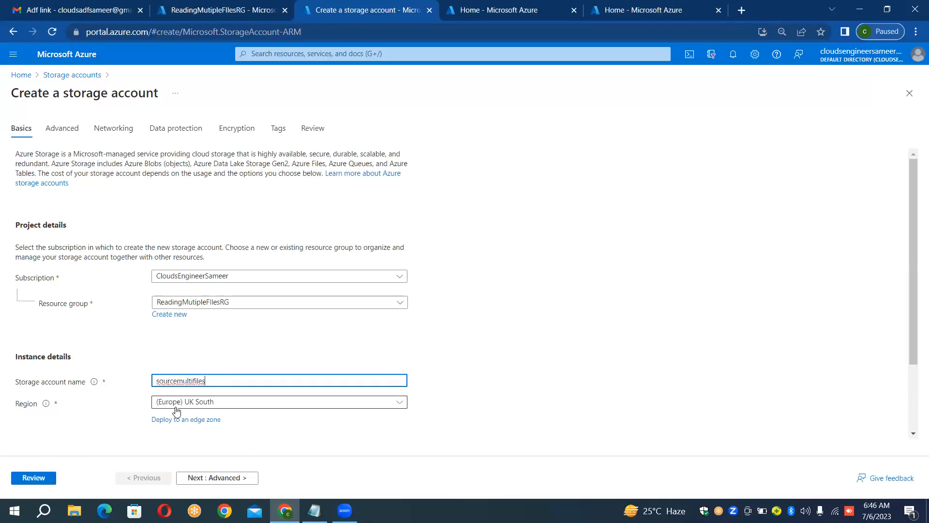
{"action": "left_click", "coordinate": [45, 476]}
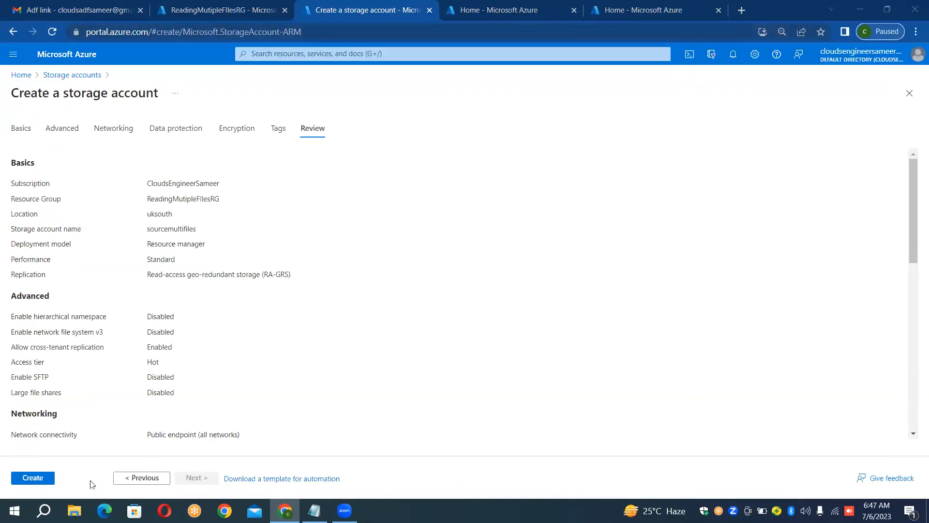
{"action": "left_click", "coordinate": [33, 479]}
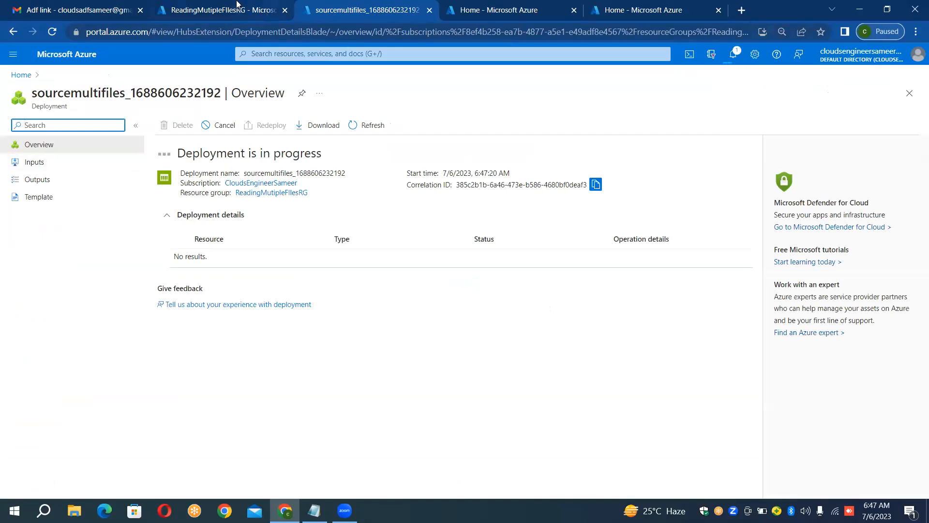
Step: In another Azure home tab, start a second storage account named sinkmultifile in the ReadingMutipleFIlesRG resource group
{"action": "left_click", "coordinate": [513, 7]}
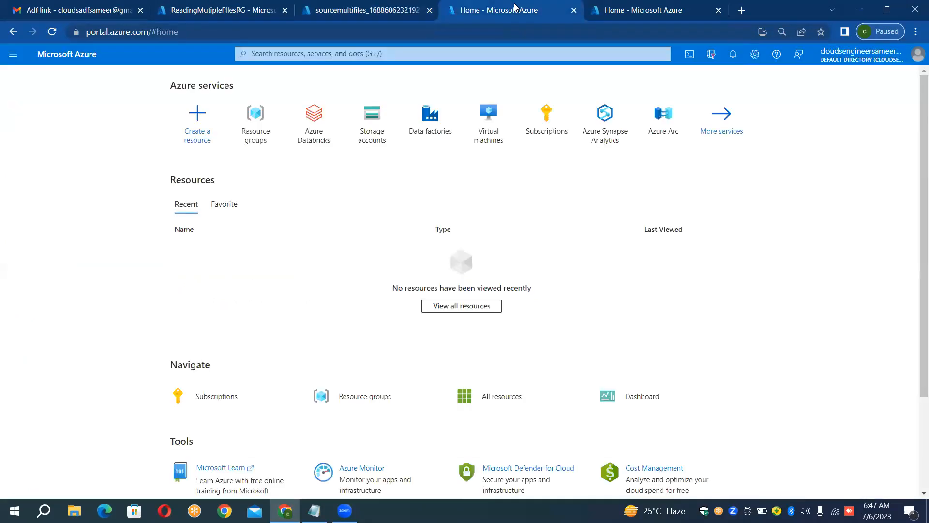
{"action": "left_click", "coordinate": [384, 115]}
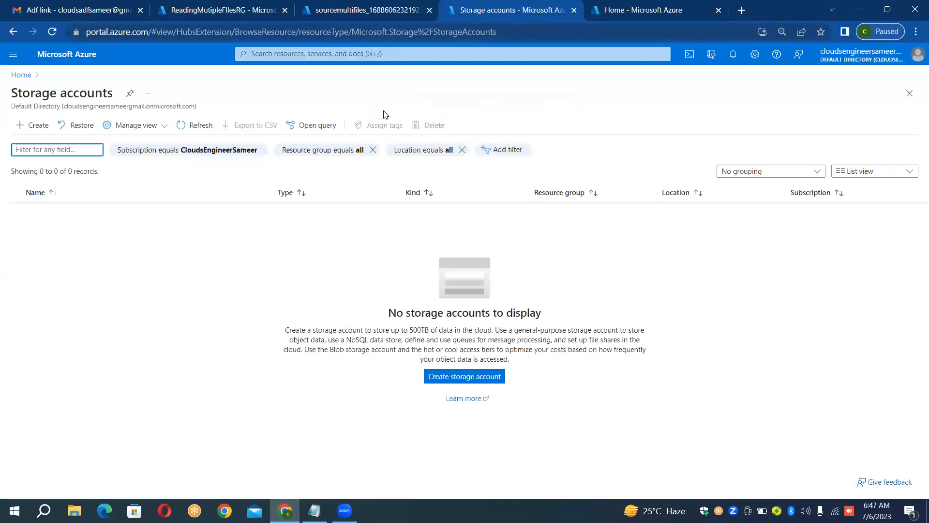
{"action": "left_click", "coordinate": [38, 131]}
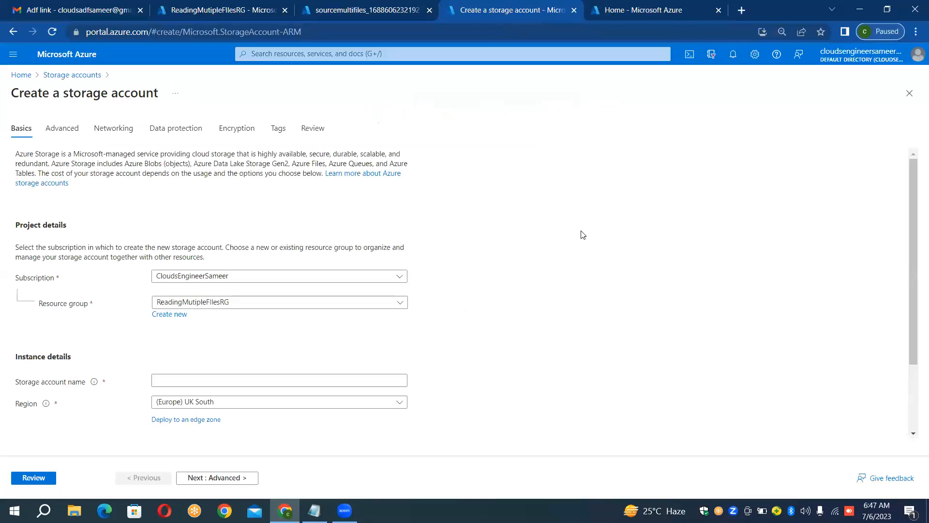
{"action": "scroll", "coordinate": [584, 234], "scroll_direction": "down", "scroll_amount": 2}
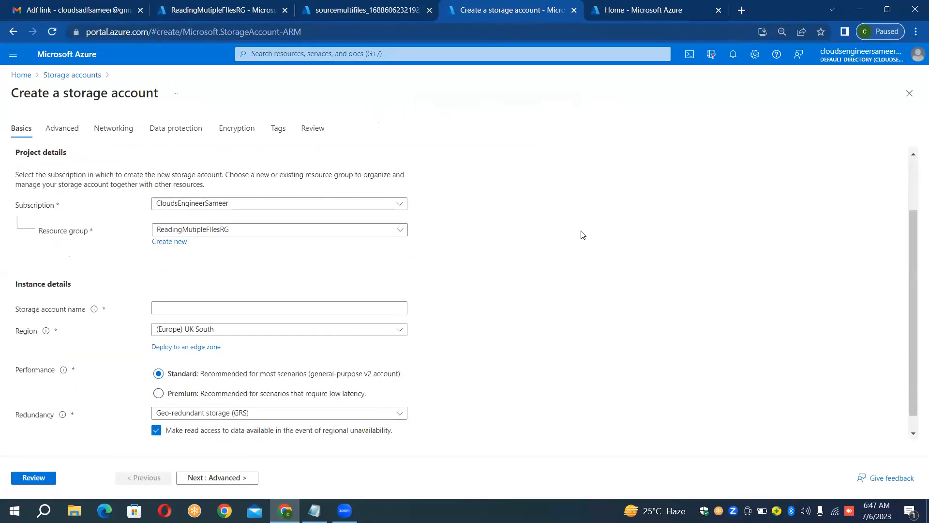
{"action": "left_click", "coordinate": [218, 308]}
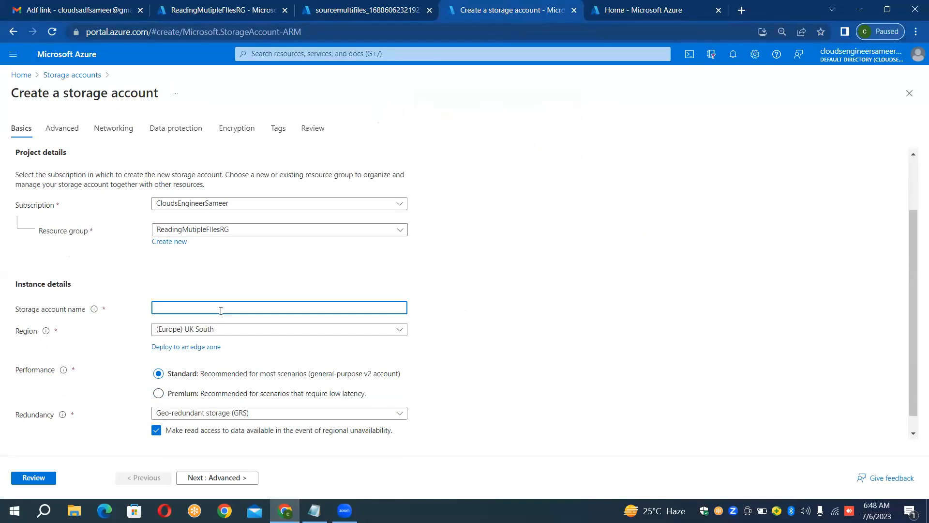
{"action": "type", "text": "sinkm"}
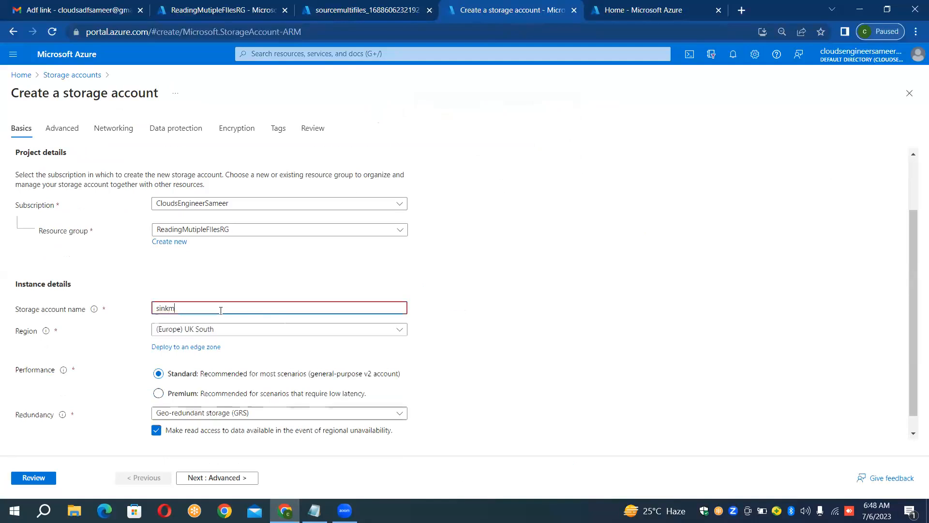
{"action": "type", "text": "ultifiles"}
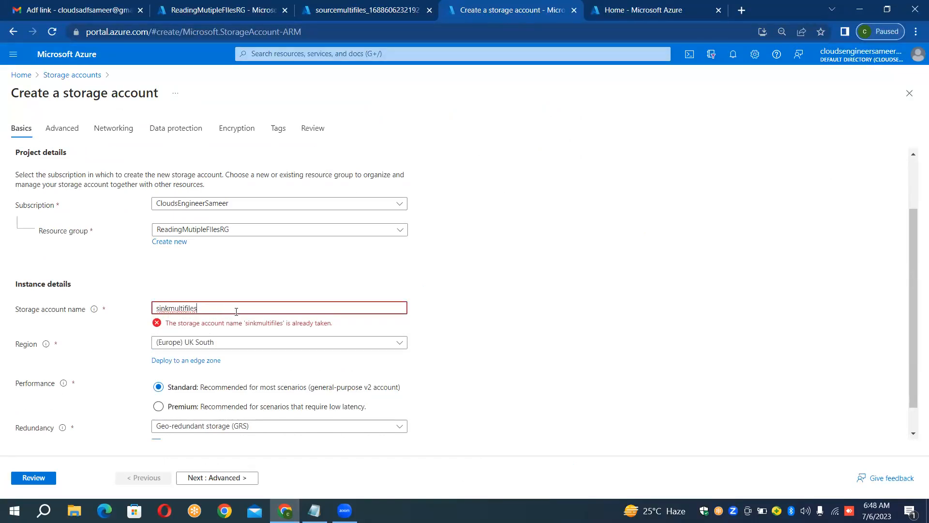
{"action": "key", "text": "BackSpace"}
{"action": "left_click", "coordinate": [461, 312]}
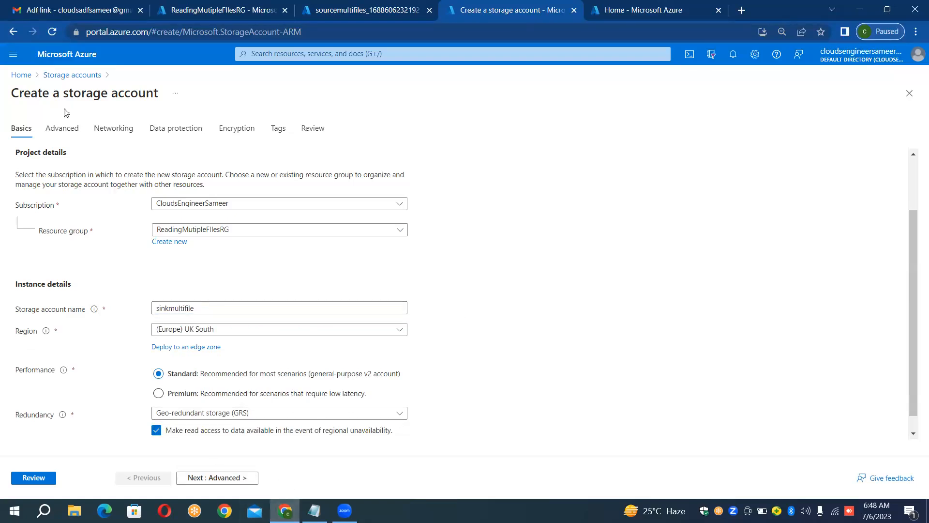
Step: Enable the hierarchical namespace in the new storage account's advanced settings
{"action": "left_click", "coordinate": [72, 130]}
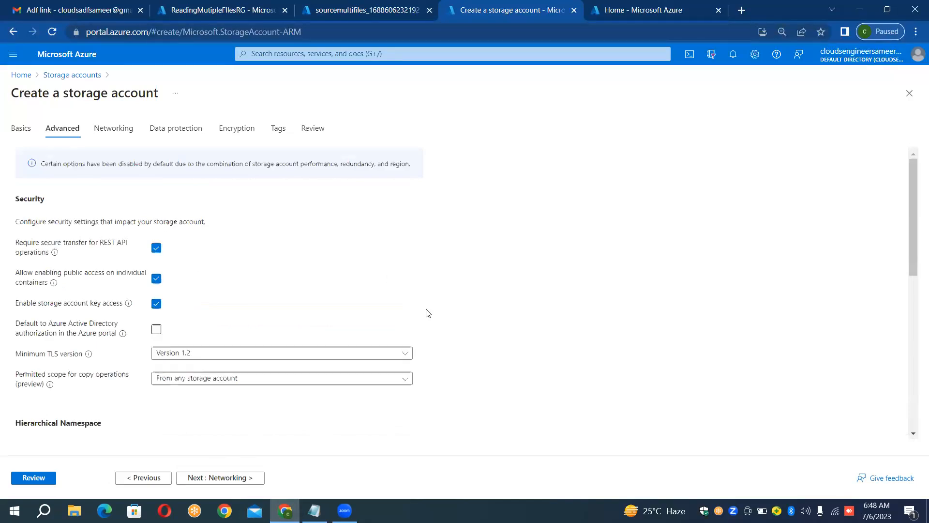
{"action": "scroll", "coordinate": [427, 313], "scroll_direction": "down", "scroll_amount": 5}
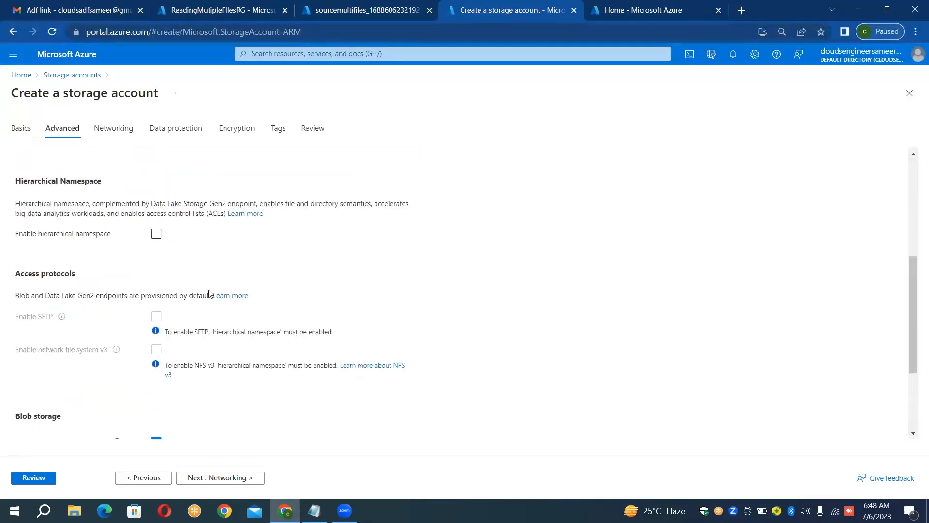
{"action": "left_click", "coordinate": [155, 235]}
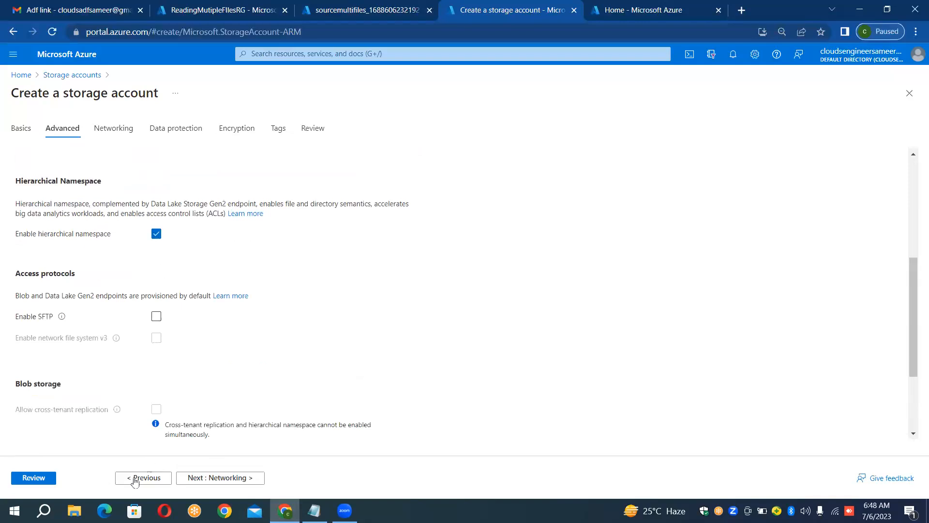
Step: Keep the default networking options, create the sinkmultifile storage account and open the deployed resource
{"action": "left_click", "coordinate": [226, 484]}
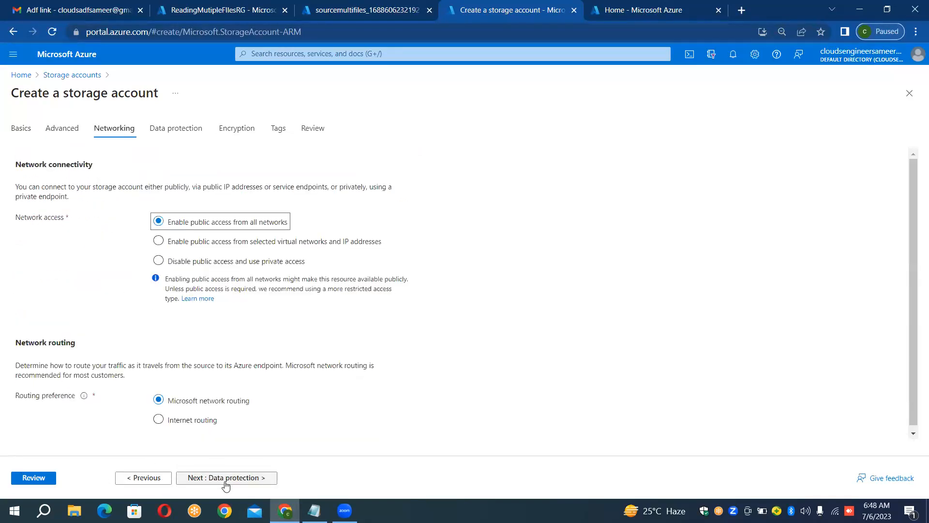
{"action": "left_click", "coordinate": [39, 479]}
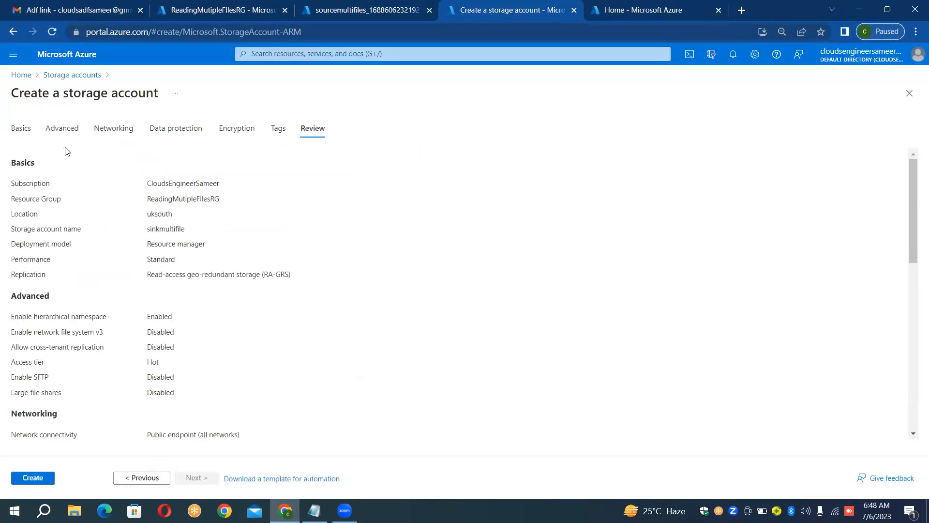
{"action": "left_click", "coordinate": [44, 480]}
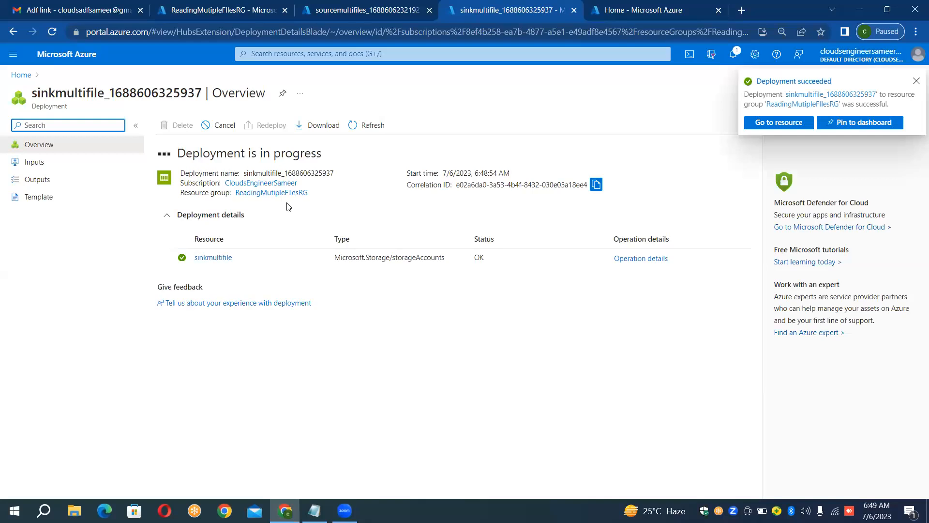
{"action": "left_click", "coordinate": [229, 257]}
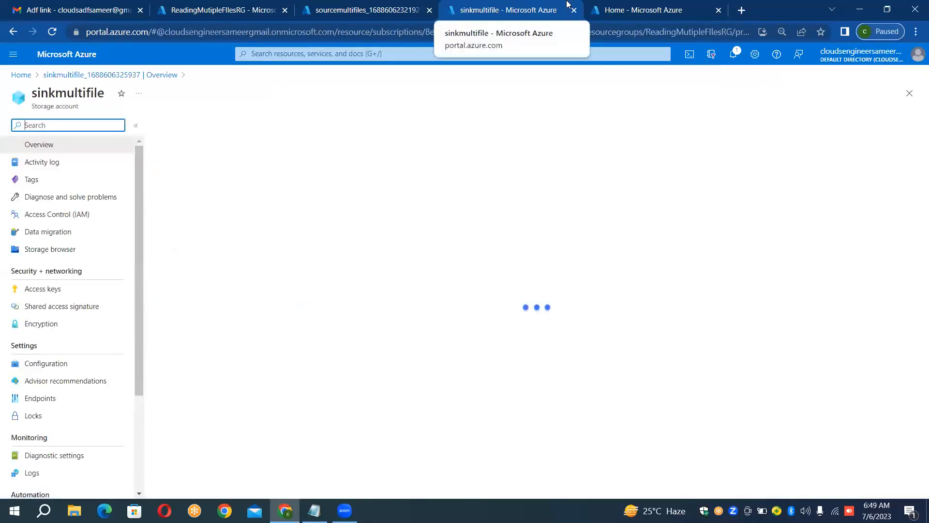
Step: In the Azure home tab, check the list of existing storage accounts and return to the home page
{"action": "left_click", "coordinate": [654, 12]}
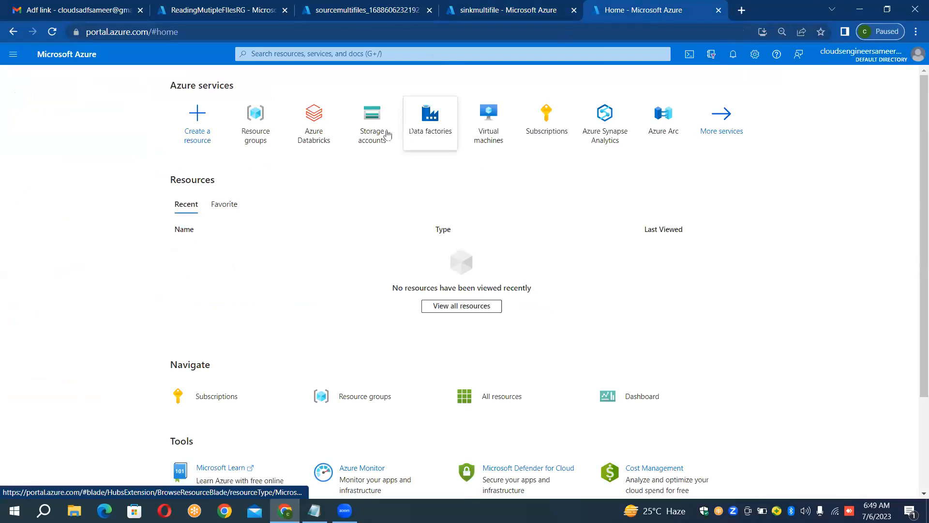
{"action": "mouse_move", "coordinate": [381, 135]}
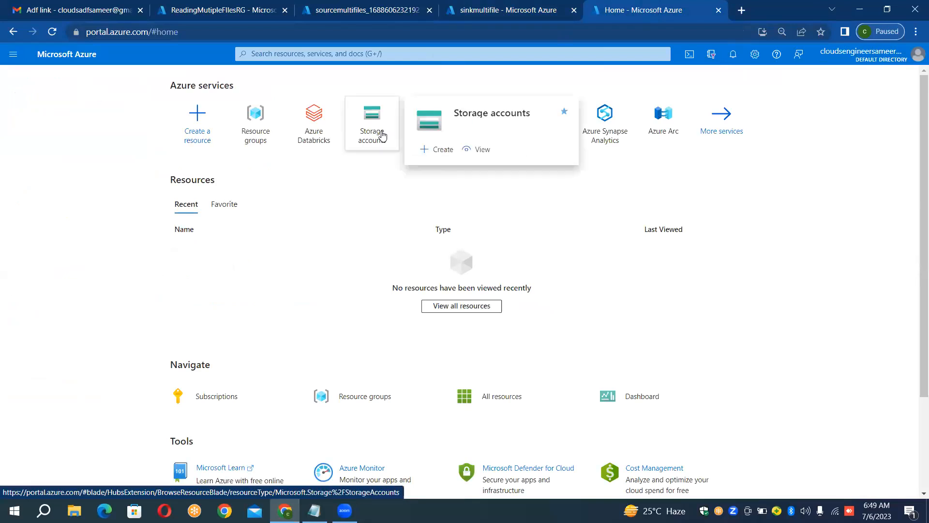
{"action": "left_click", "coordinate": [382, 135]}
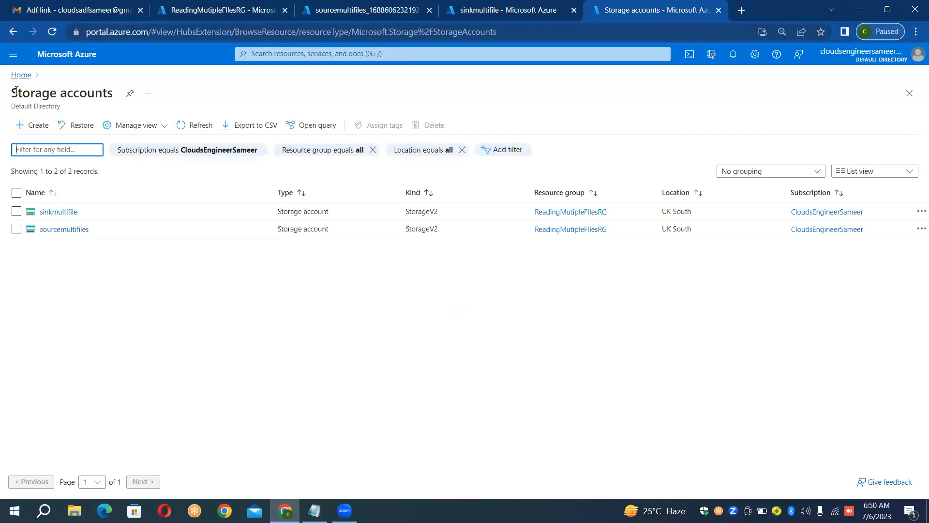
{"action": "left_click", "coordinate": [21, 75]}
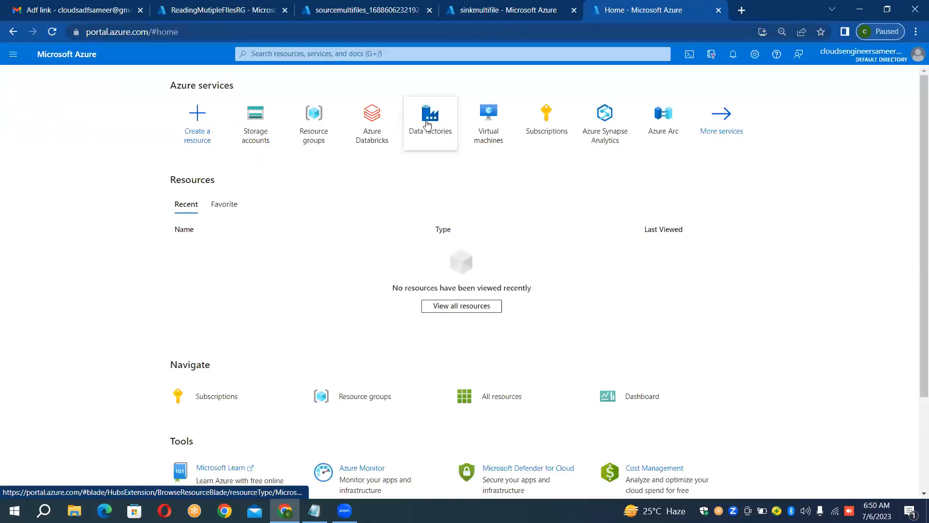
Step: Start a data factory named InstanceMutipleFIleCopy in the ReadingMutipleFIlesRG resource group, keeping the East US region and version V2
{"action": "left_click", "coordinate": [427, 124]}
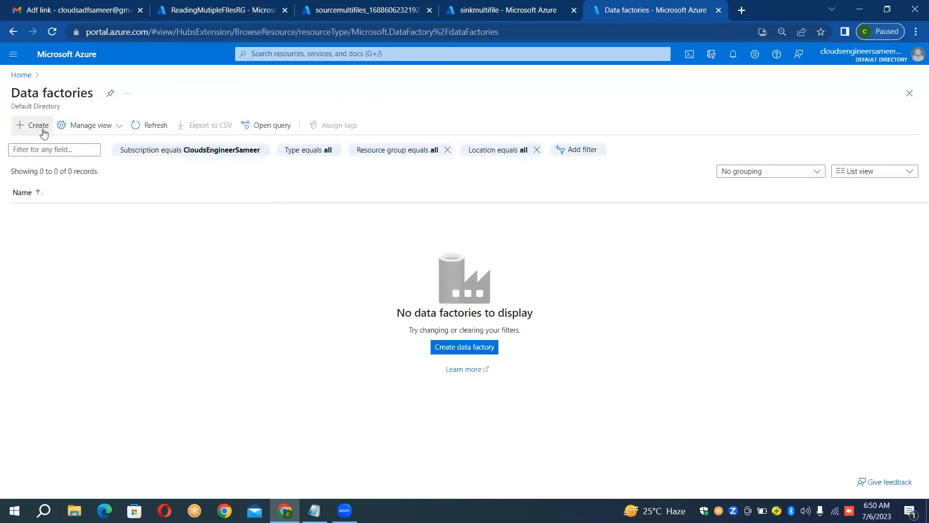
{"action": "left_click", "coordinate": [39, 125]}
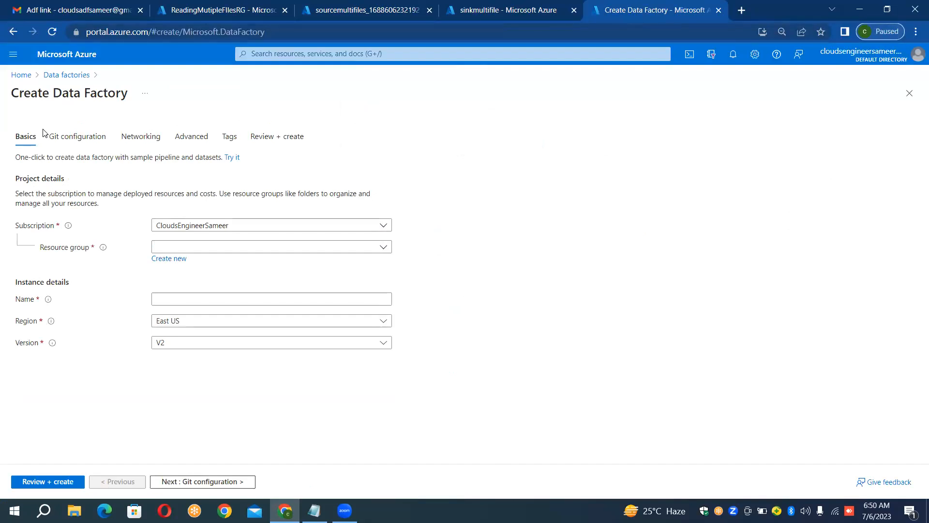
{"action": "left_click", "coordinate": [187, 252]}
{"action": "left_click", "coordinate": [188, 252]}
{"action": "left_click", "coordinate": [188, 252]}
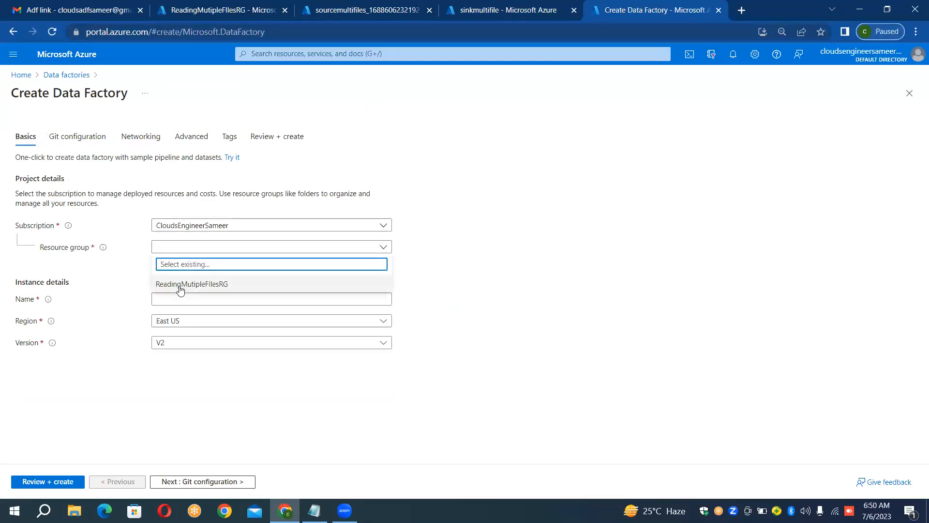
{"action": "left_click", "coordinate": [187, 283]}
{"action": "left_click", "coordinate": [193, 302]}
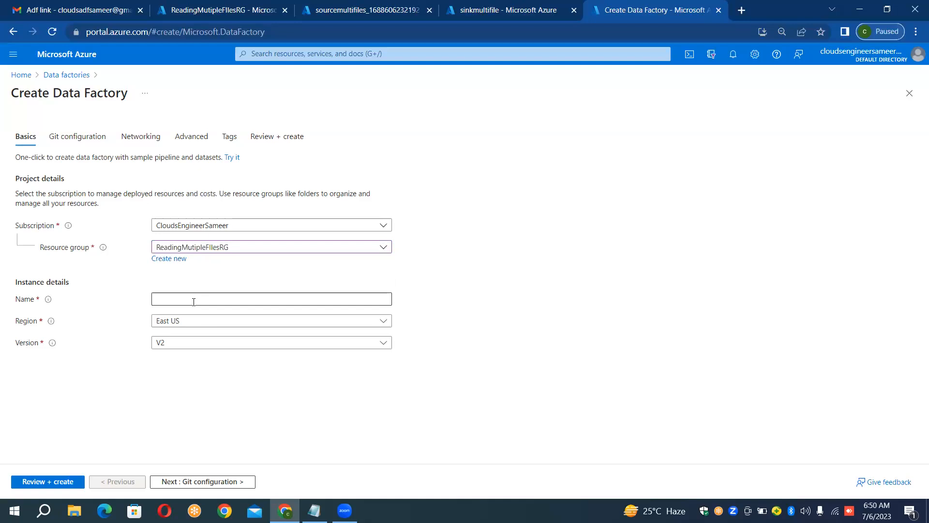
{"action": "type", "text": "Inst"}
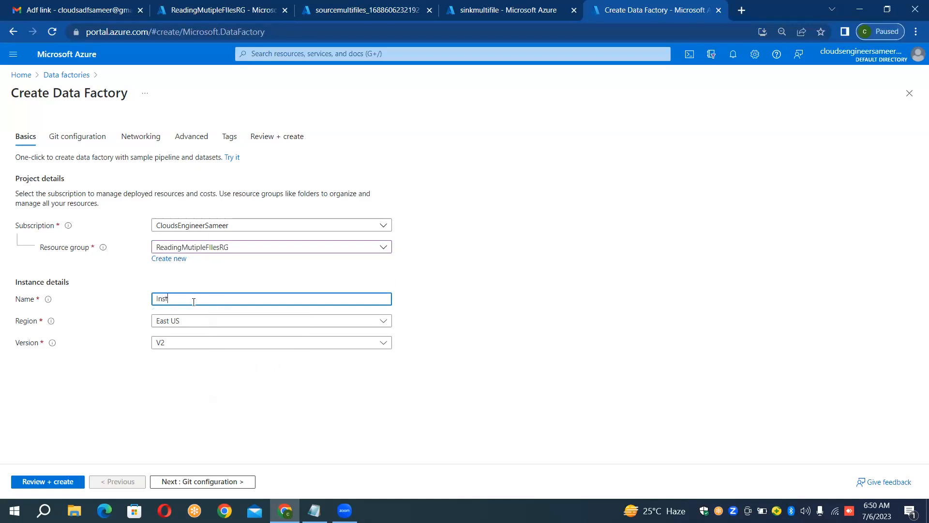
{"action": "type", "text": "ance"}
{"action": "type", "text": "MutipleFIleCopy"}
Step: Examine the GitHub repository fields in the data factory's Git configuration, leaving Configure Git later enabled and returning to the basic settings
{"action": "left_click", "coordinate": [73, 141]}
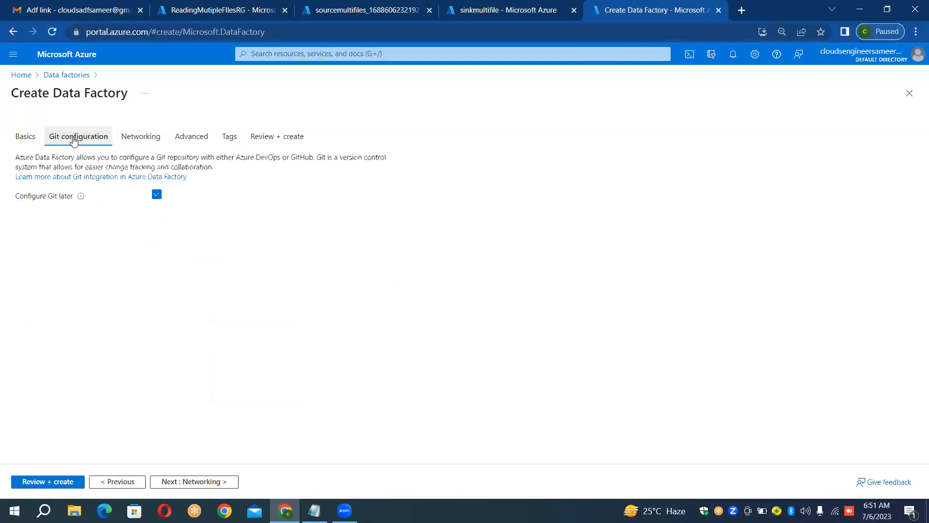
{"action": "left_click", "coordinate": [34, 137]}
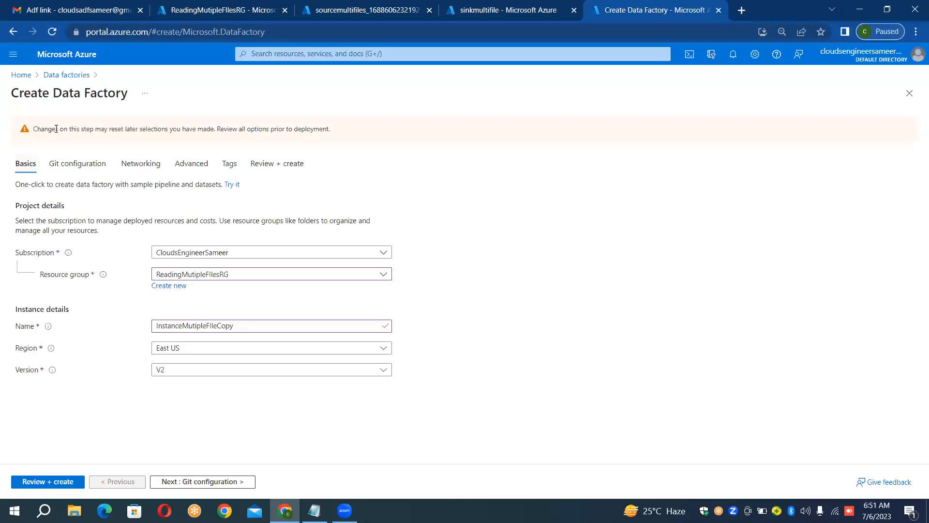
{"action": "left_click", "coordinate": [73, 161]}
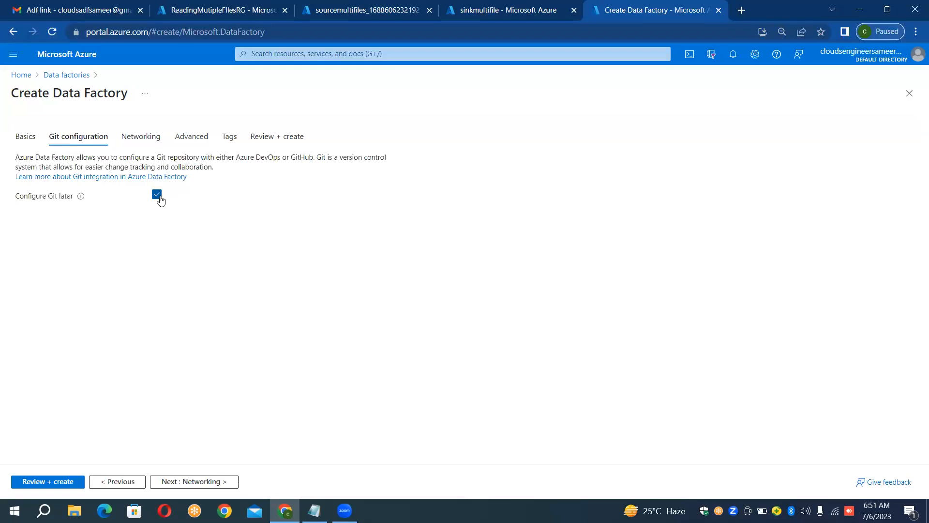
{"action": "left_click", "coordinate": [158, 195]}
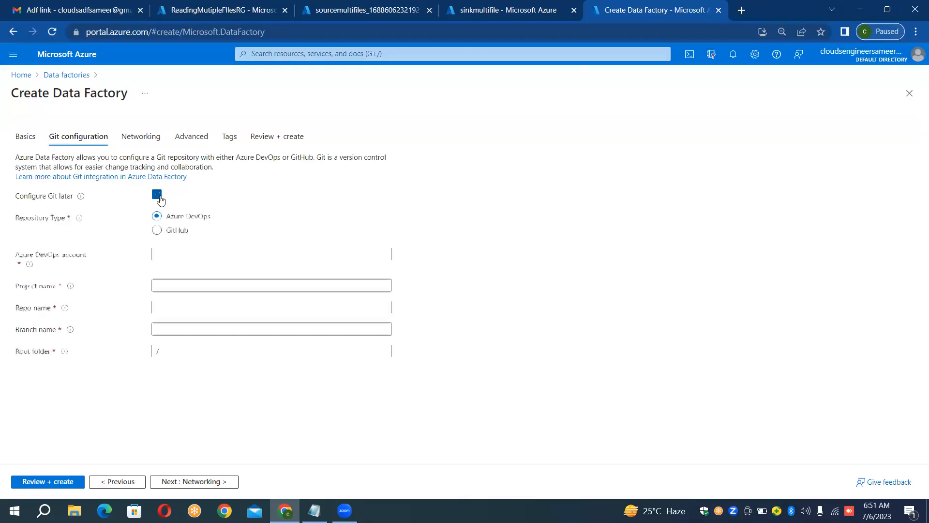
{"action": "left_click", "coordinate": [157, 231]}
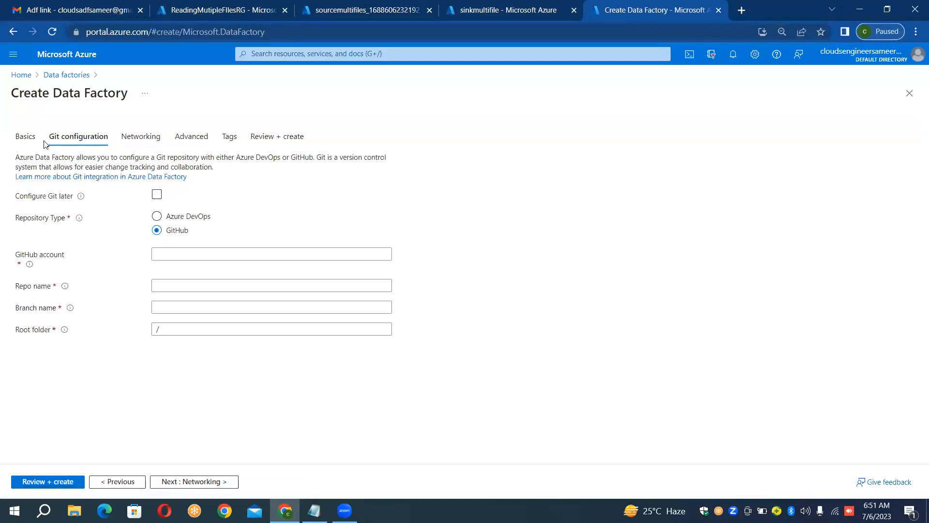
{"action": "left_click", "coordinate": [190, 324]}
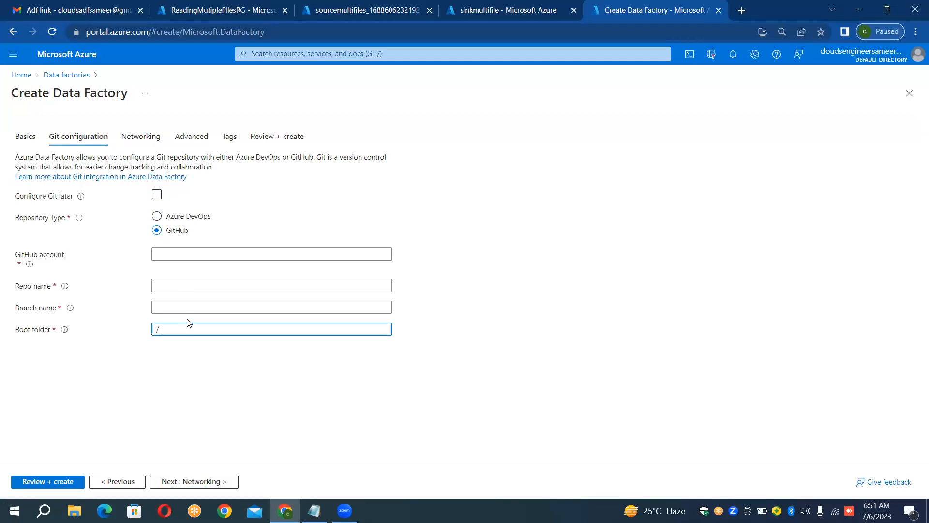
{"action": "left_click", "coordinate": [185, 308]}
{"action": "left_click", "coordinate": [186, 287]}
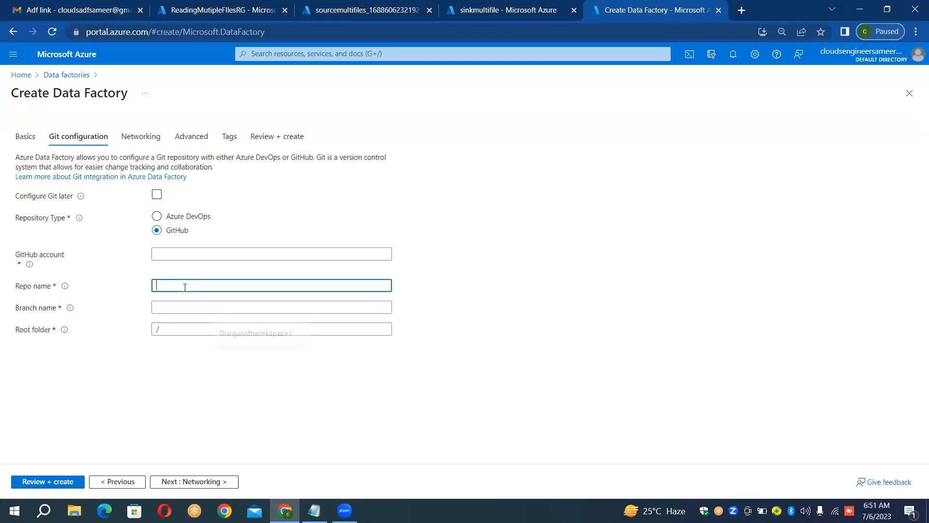
{"action": "left_click", "coordinate": [192, 255]}
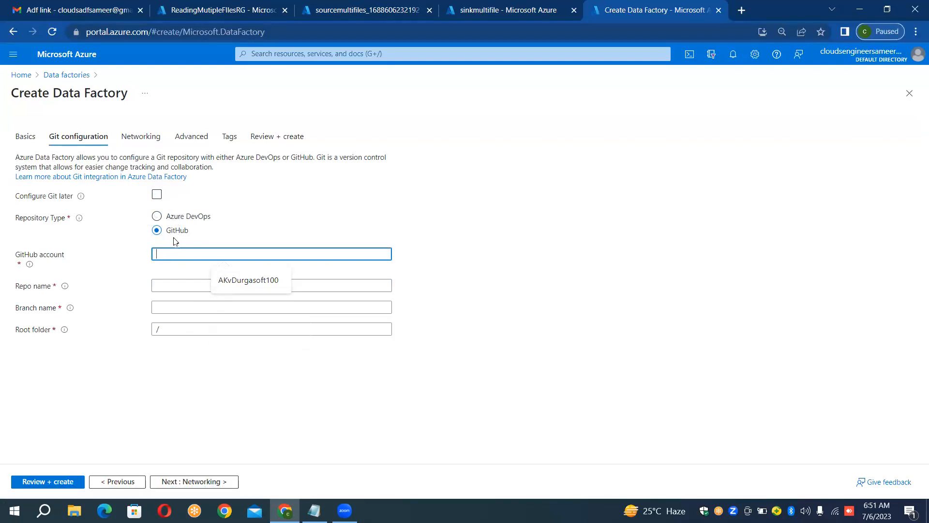
{"action": "left_click", "coordinate": [157, 195]}
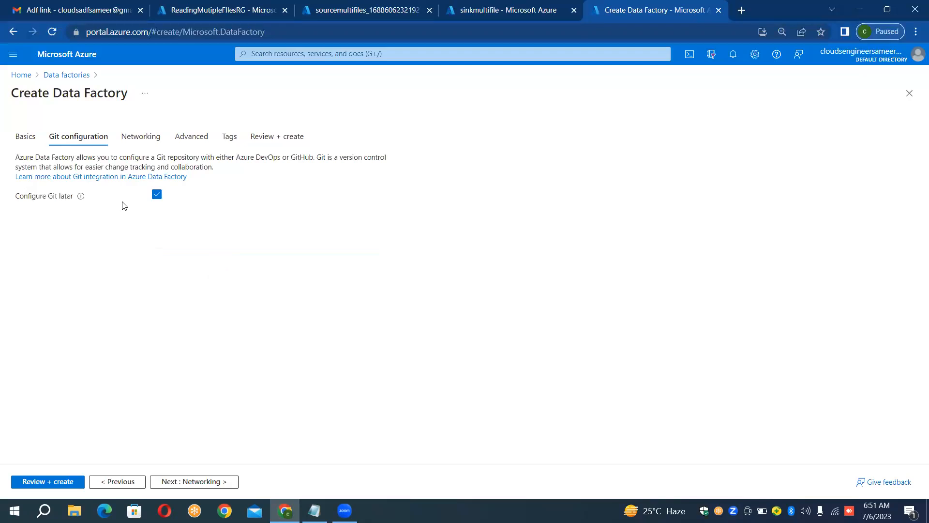
{"action": "left_click", "coordinate": [32, 139]}
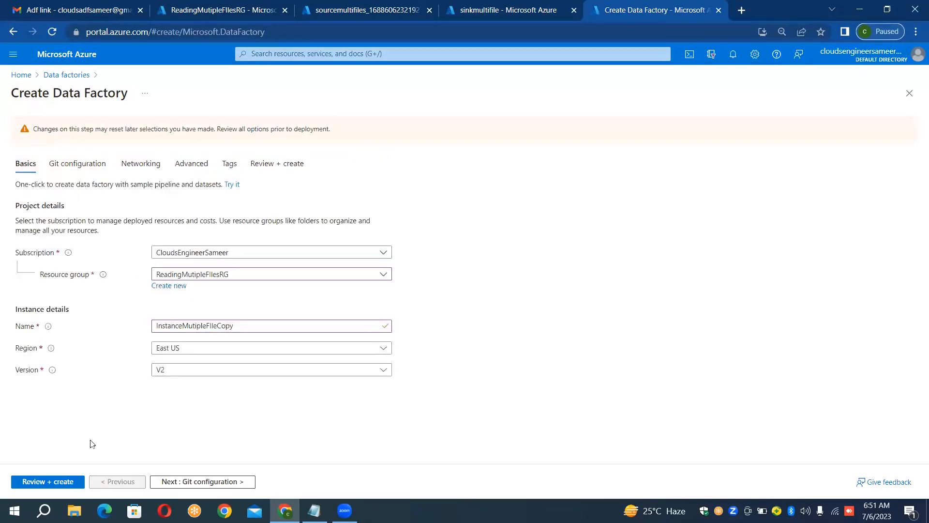
Step: Review and create the data factory, open the deployed resource and launch Azure Data Factory Studio
{"action": "left_click", "coordinate": [63, 490]}
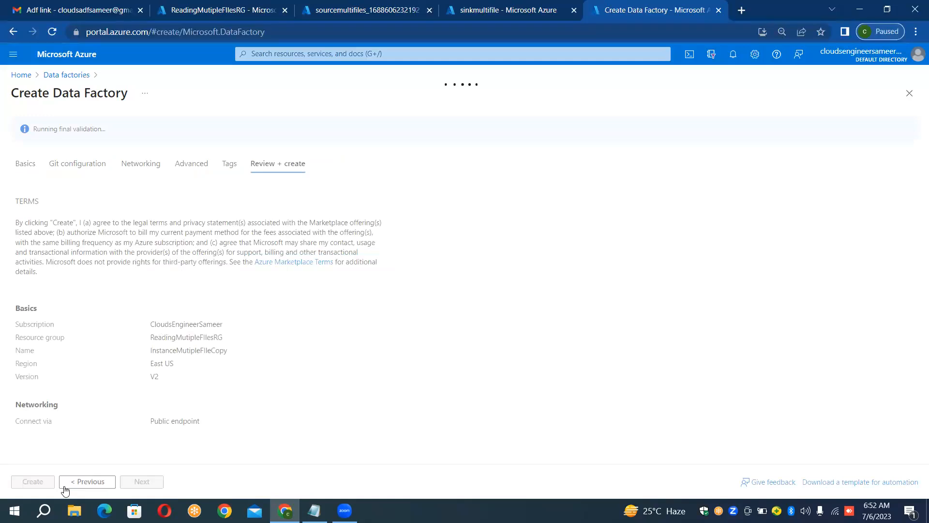
{"action": "left_click", "coordinate": [46, 485]}
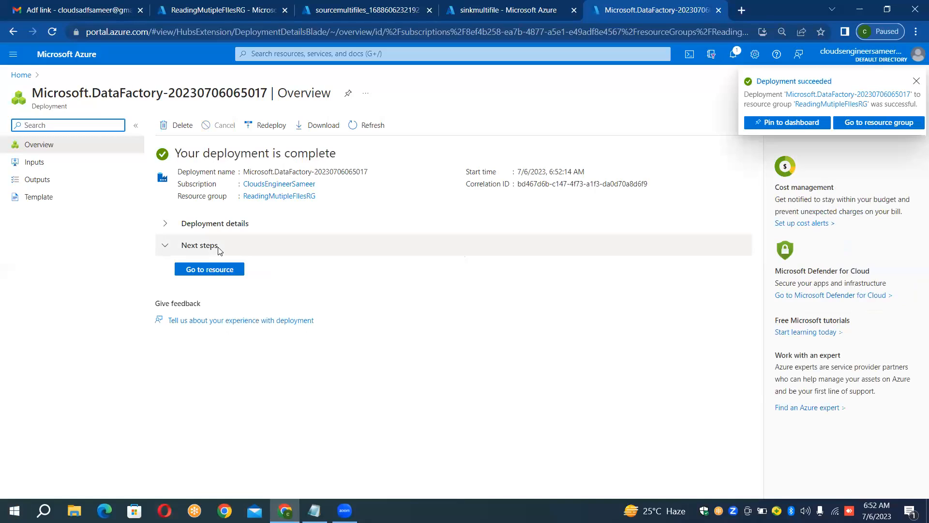
{"action": "left_click", "coordinate": [221, 273]}
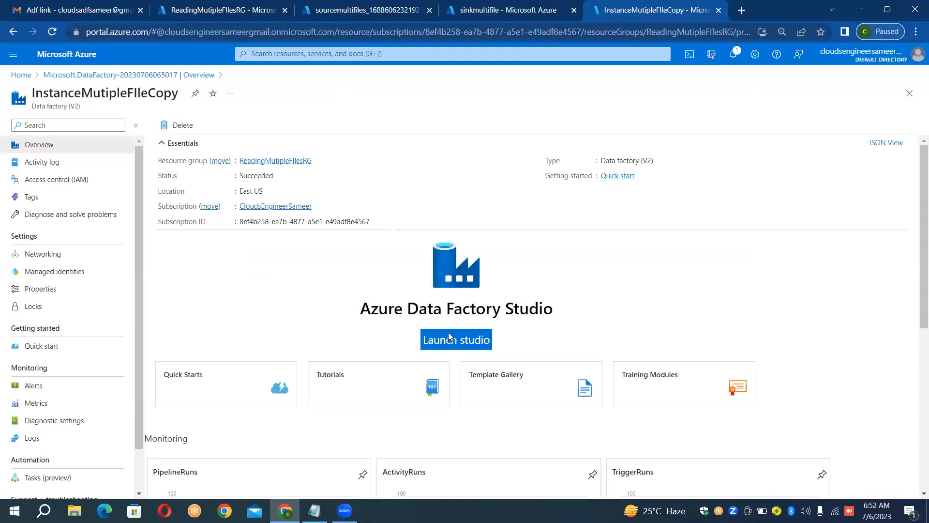
{"action": "left_click", "coordinate": [449, 335]}
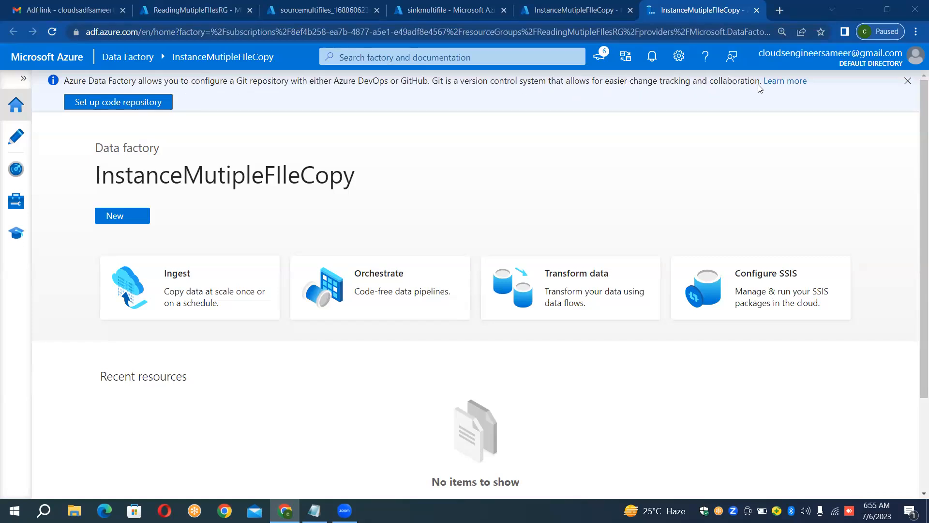
Step: Try to set up a GitHub code repository for the data factory by entering the repository owner's account name
{"action": "left_click", "coordinate": [143, 108]}
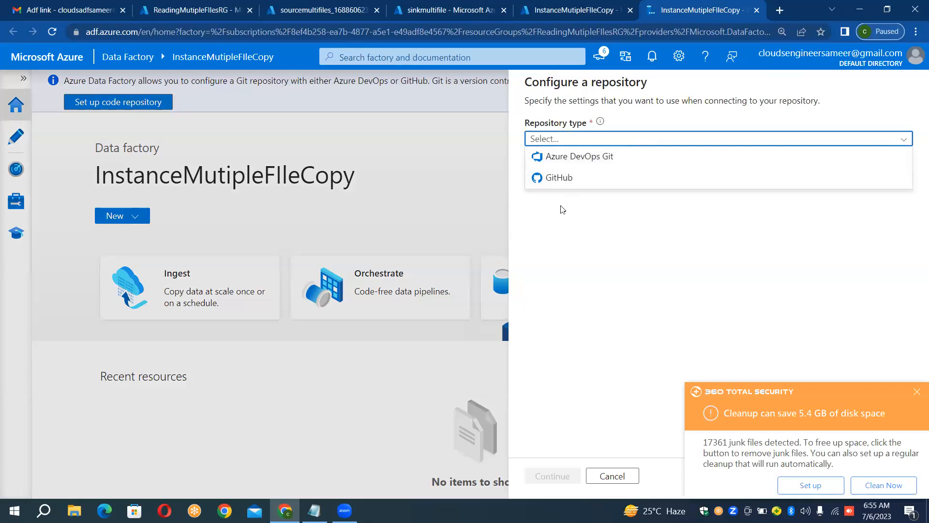
{"action": "left_click", "coordinate": [561, 181]}
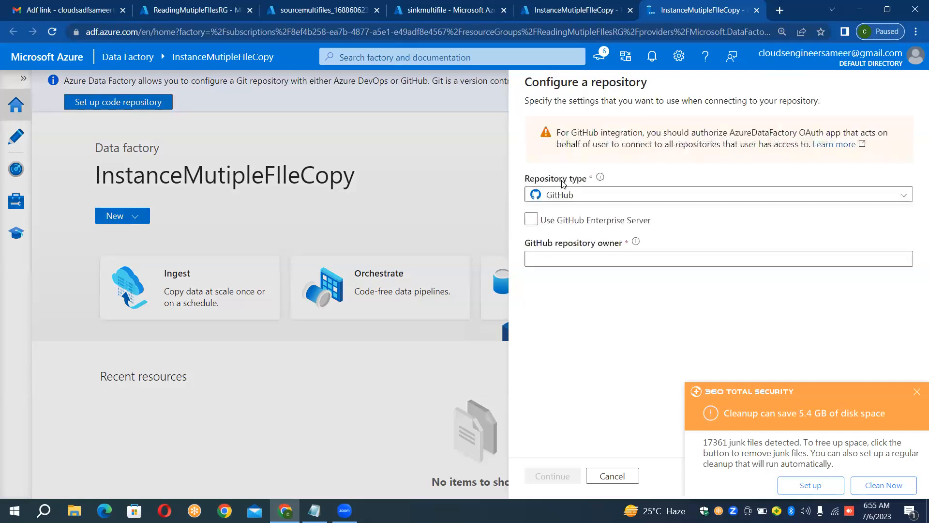
{"action": "left_click", "coordinate": [579, 259]}
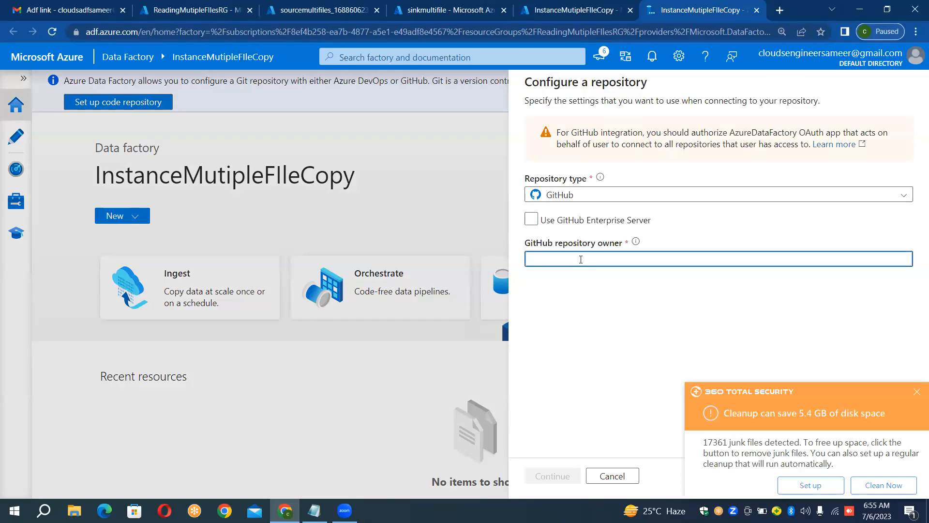
{"action": "type", "text": "AzureSameer"}
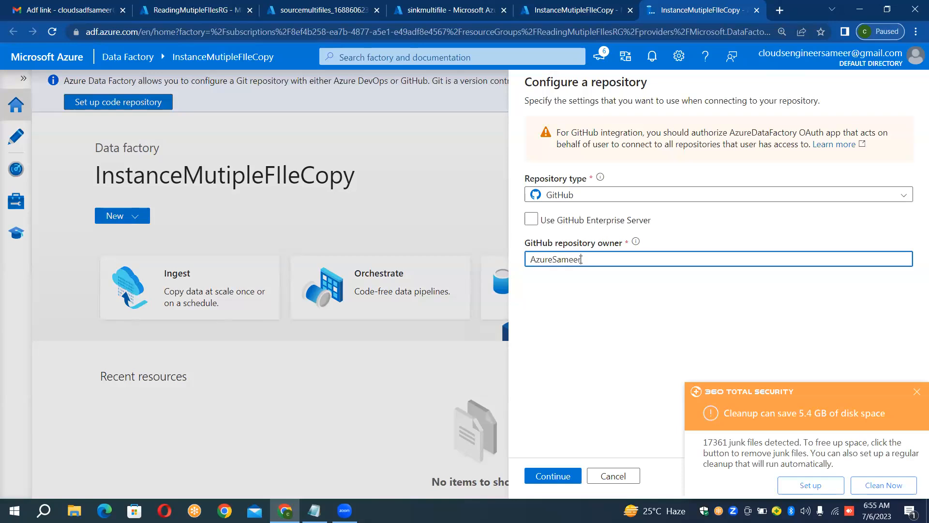
{"action": "left_click", "coordinate": [569, 478]}
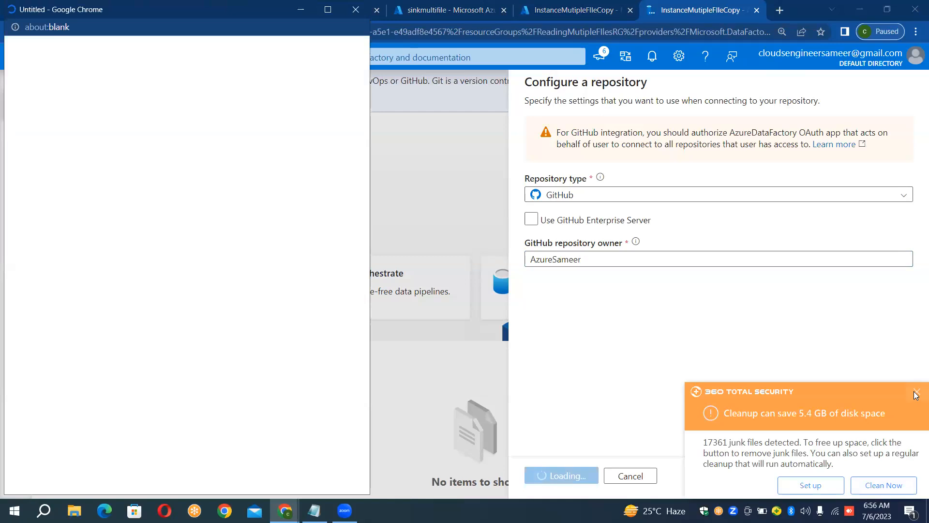
{"action": "left_click", "coordinate": [914, 393]}
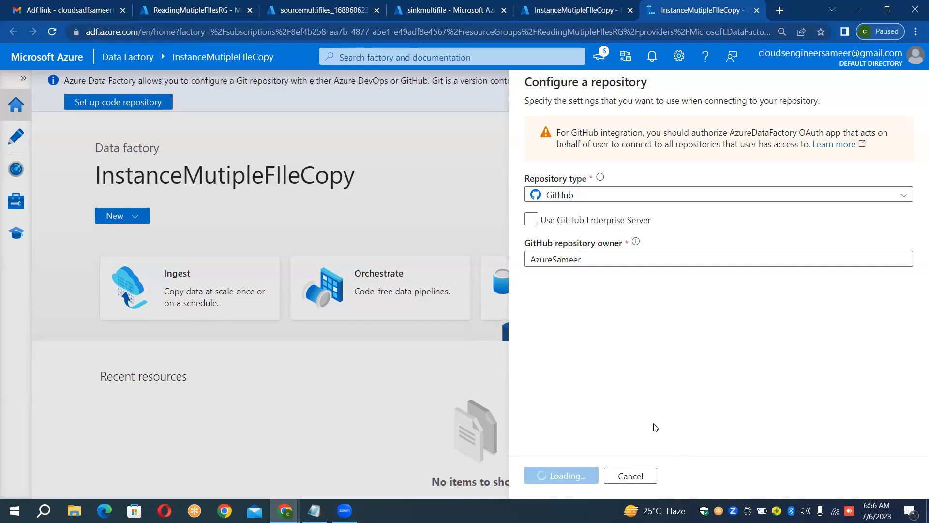
{"action": "left_click", "coordinate": [622, 475]}
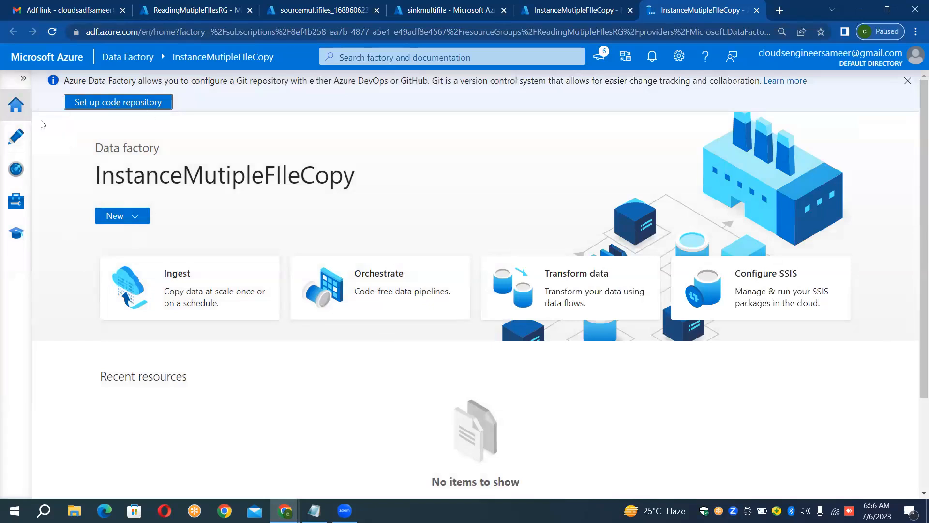
Step: Start a new Azure Blob Storage linked service in the data factory and name it LS_BLOB_SOURCE
{"action": "left_click", "coordinate": [23, 78]}
{"action": "left_click", "coordinate": [51, 210]}
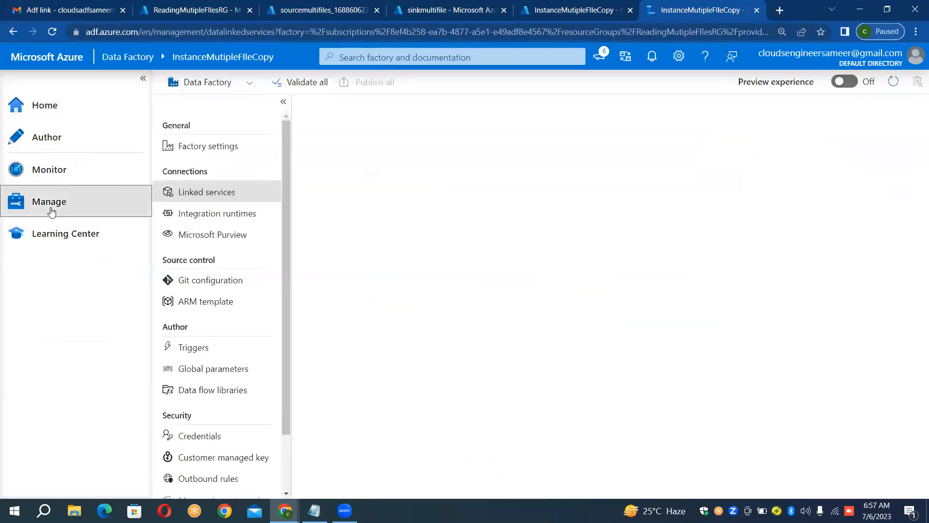
{"action": "left_click", "coordinate": [332, 160]}
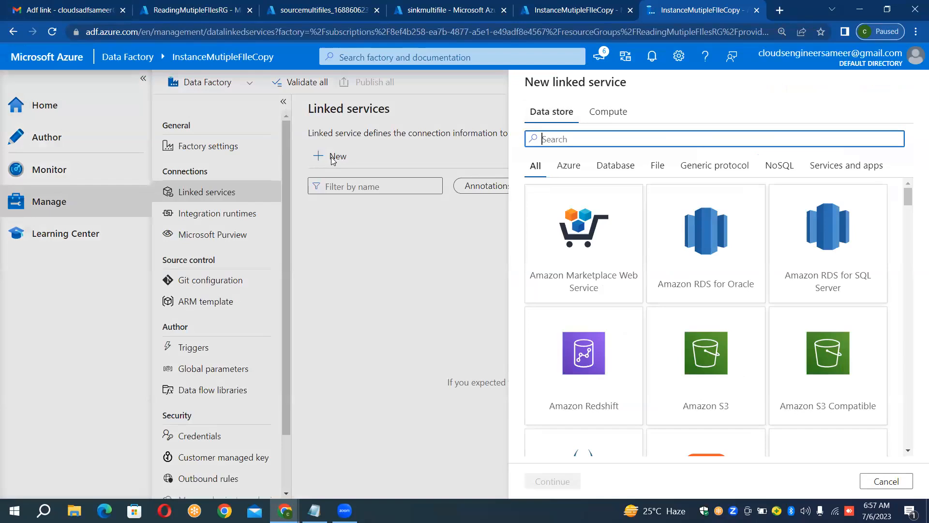
{"action": "type", "text": "blob"}
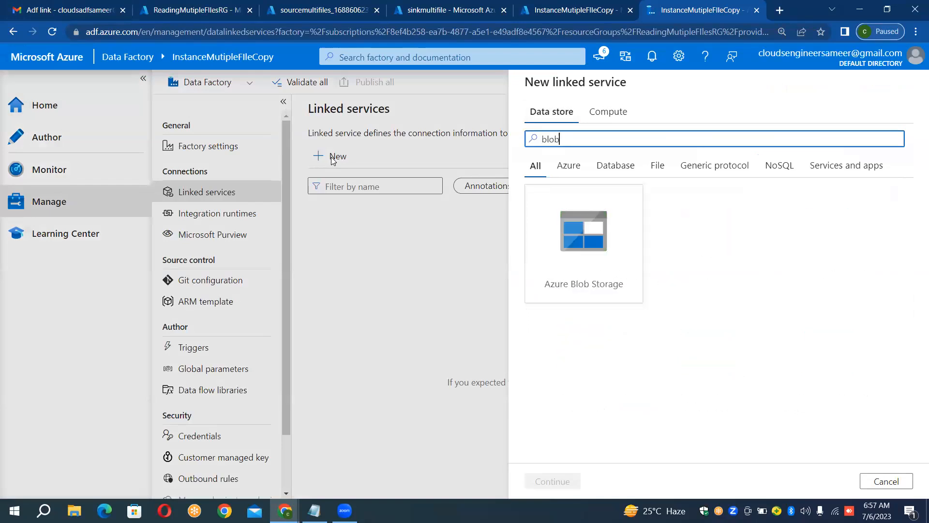
{"action": "double_click", "coordinate": [584, 238]}
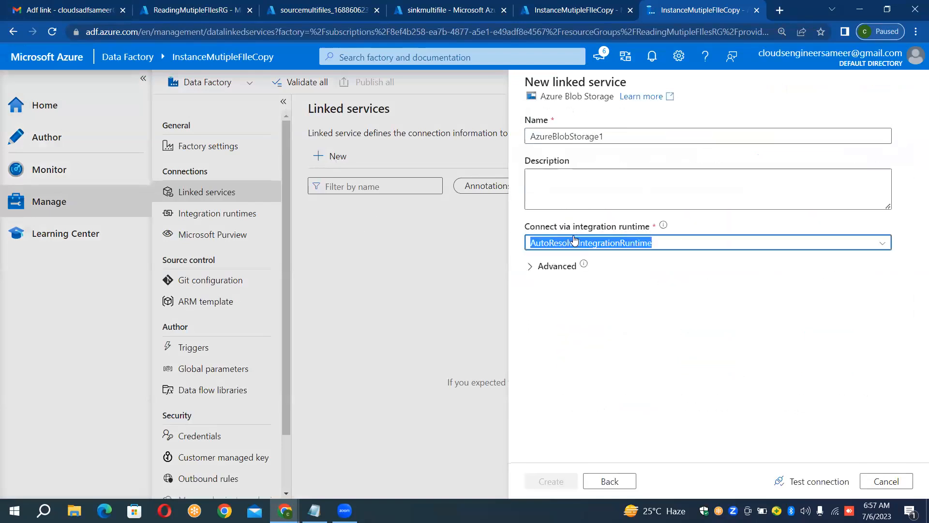
{"action": "left_click", "coordinate": [615, 133]}
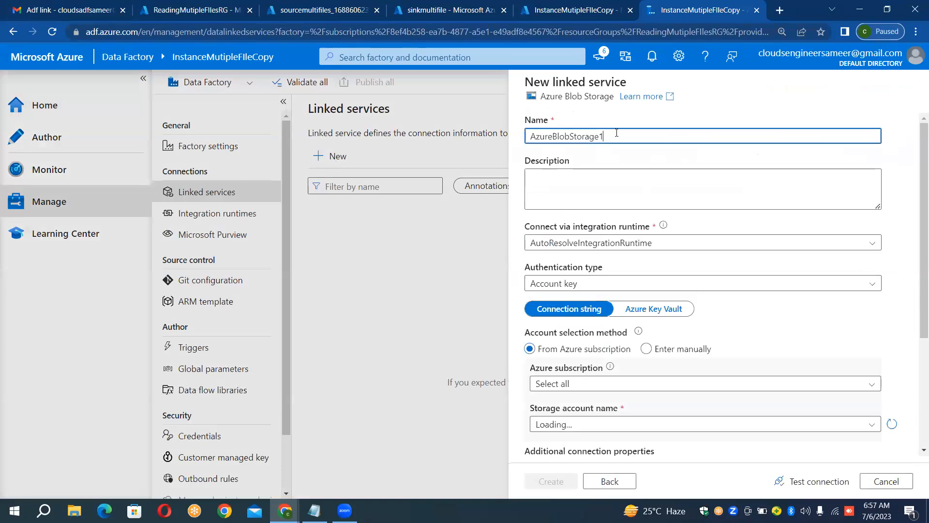
{"action": "key", "text": "ctrl+a"}
{"action": "key", "text": "BackSpace"}
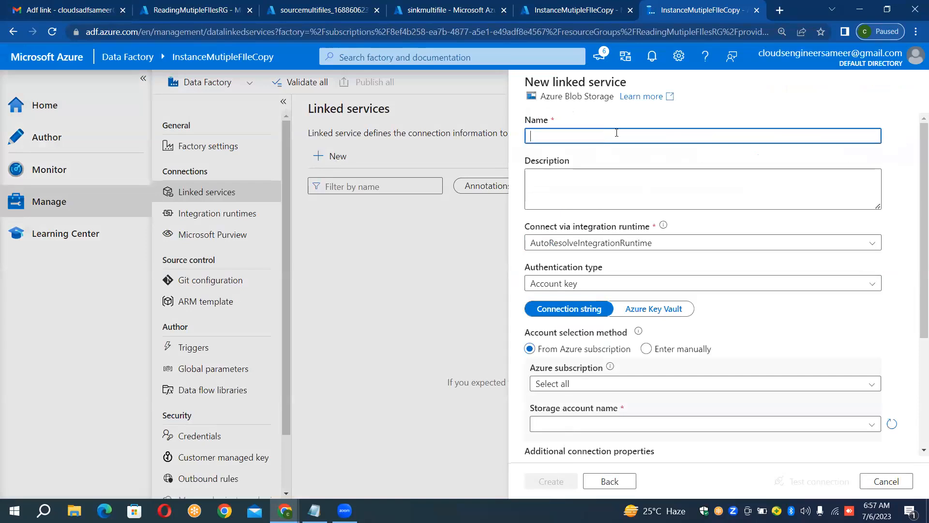
{"action": "type", "text": "LS_BLOB_SOURCE"}
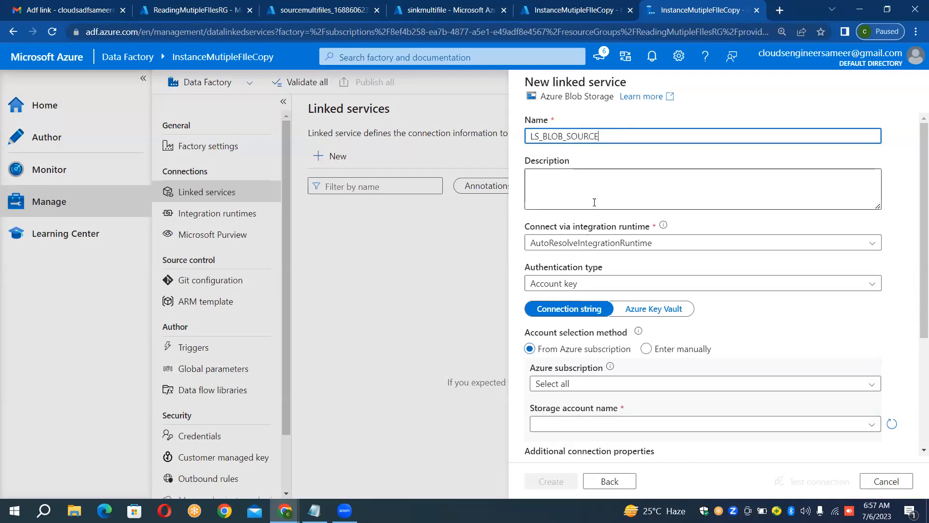
Step: Assign the account owner's Azure subscription and the sourcemultifiles storage account to the Blob linked service, test the connection and create it
{"action": "left_click", "coordinate": [580, 385]}
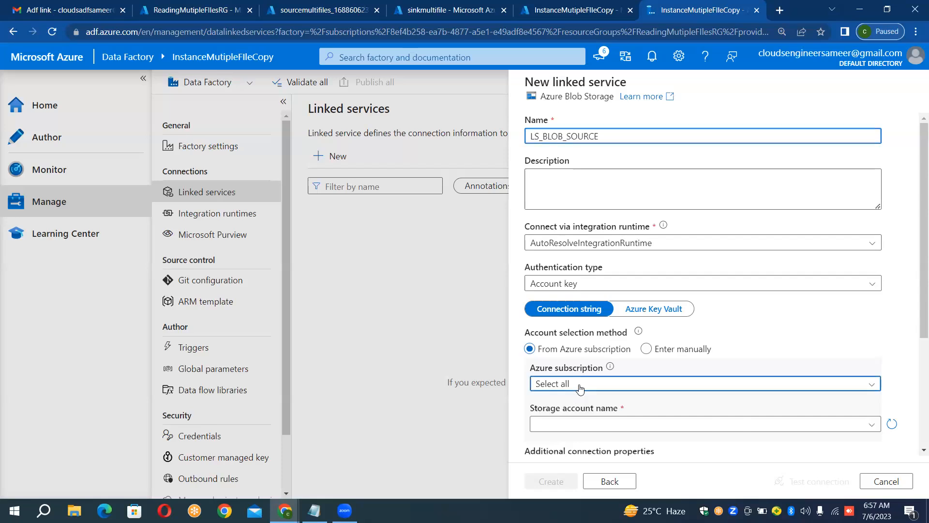
{"action": "left_click", "coordinate": [576, 424]}
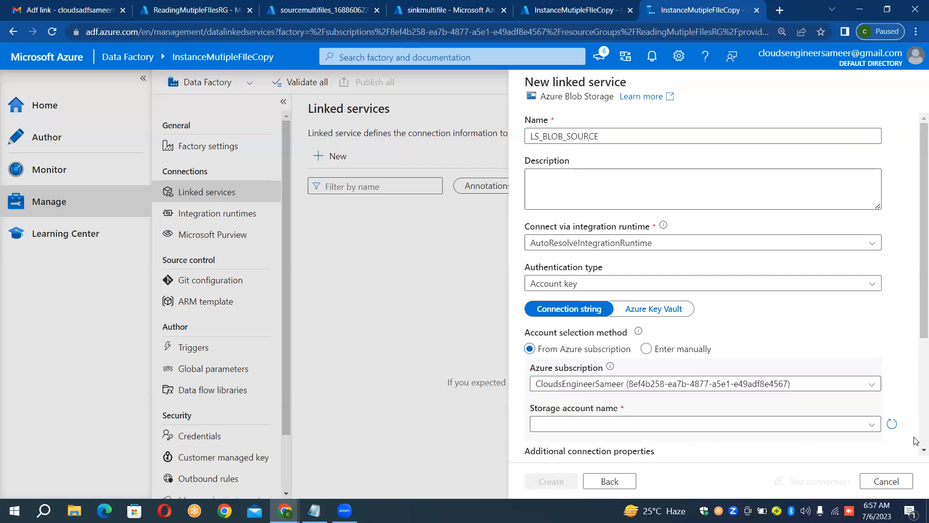
{"action": "scroll", "coordinate": [917, 451], "scroll_direction": "down", "scroll_amount": 2}
{"action": "scroll", "coordinate": [916, 452], "scroll_direction": "down", "scroll_amount": 2}
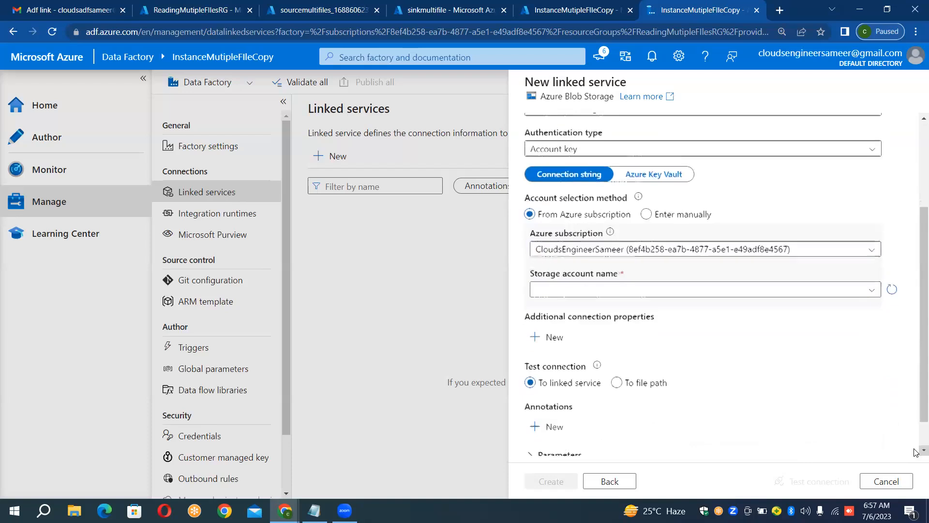
{"action": "left_click", "coordinate": [667, 258]}
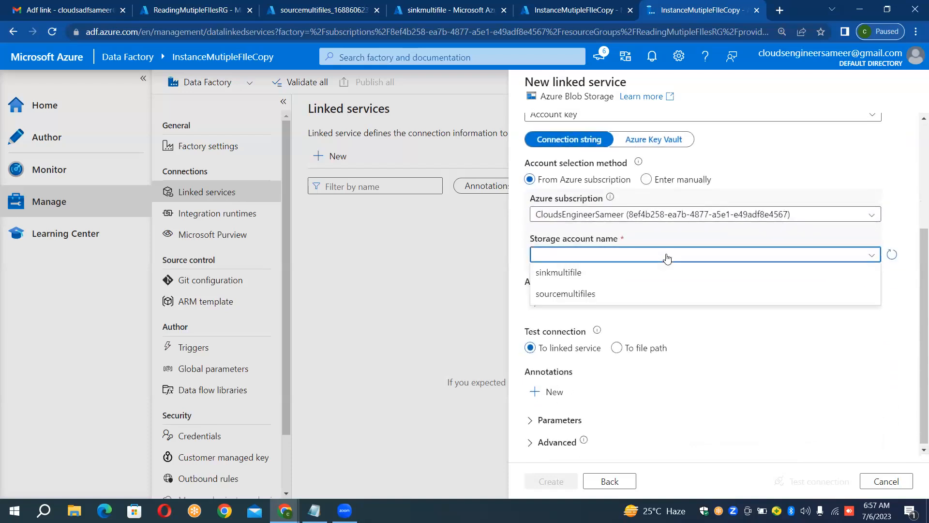
{"action": "left_click", "coordinate": [584, 293]}
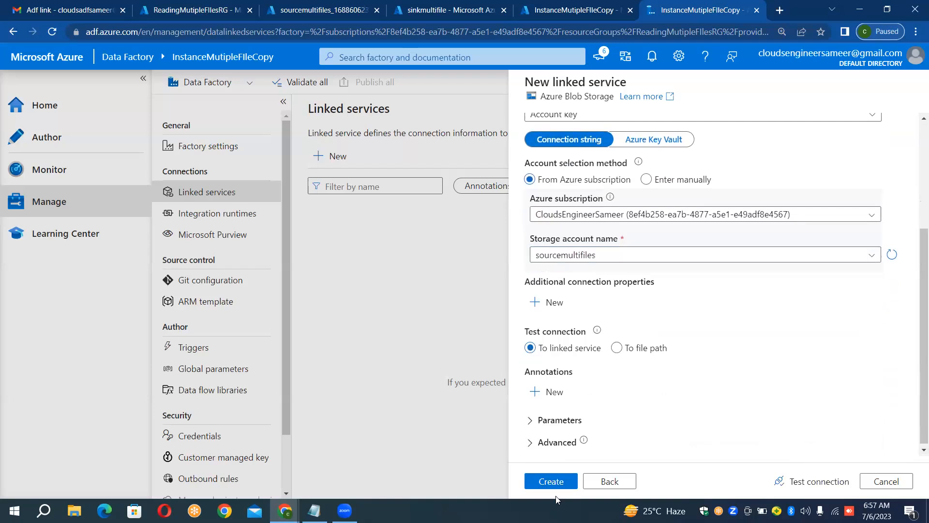
{"action": "left_click", "coordinate": [820, 486]}
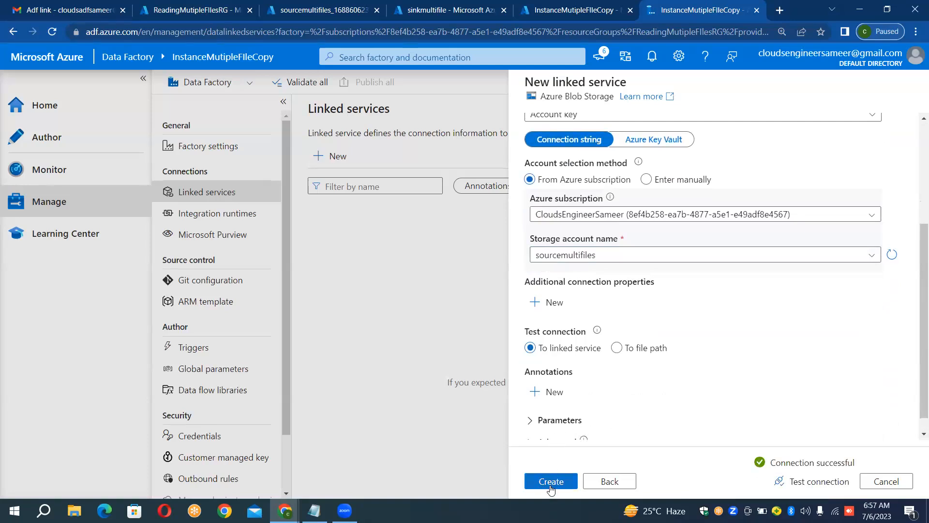
{"action": "left_click", "coordinate": [550, 484]}
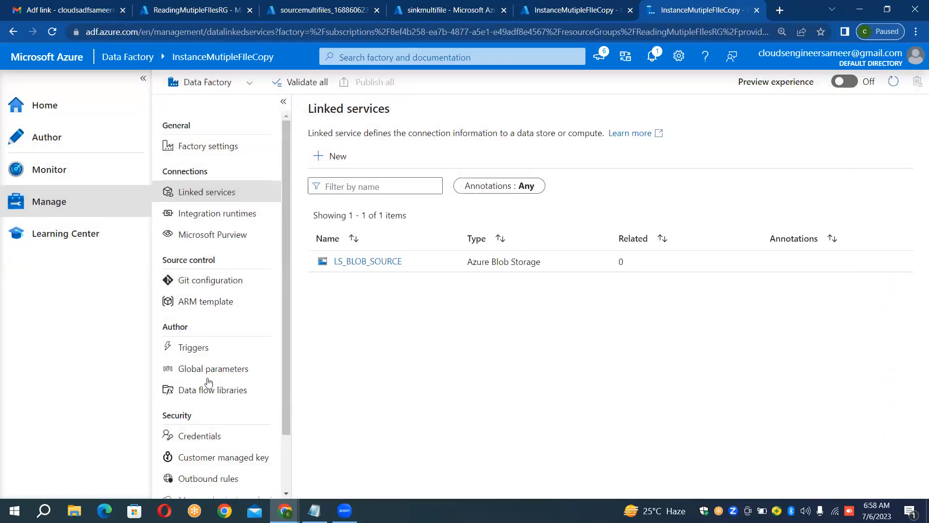
Step: Start a new Azure Data Lake Storage Gen2 linked service and name it LS_ADLS_GEN2_SINK
{"action": "left_click", "coordinate": [339, 157]}
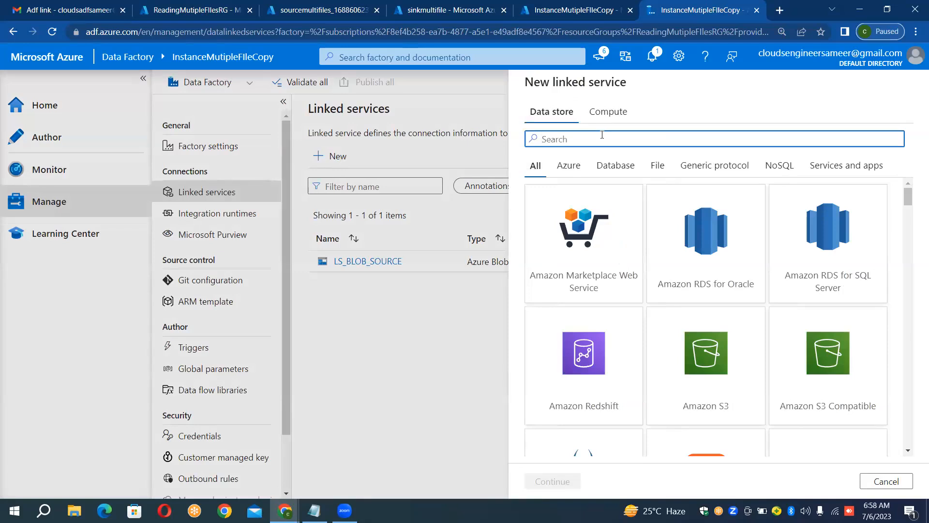
{"action": "type", "text": "2"}
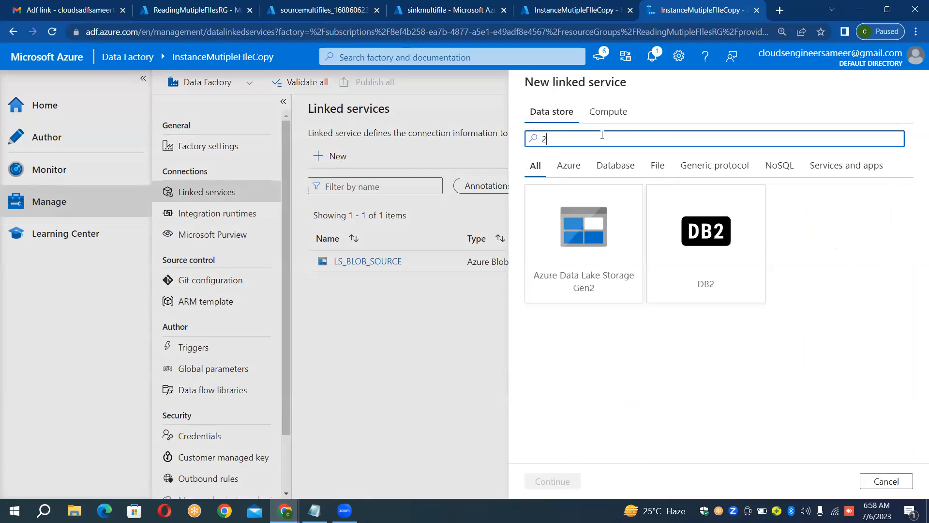
{"action": "double_click", "coordinate": [580, 216]}
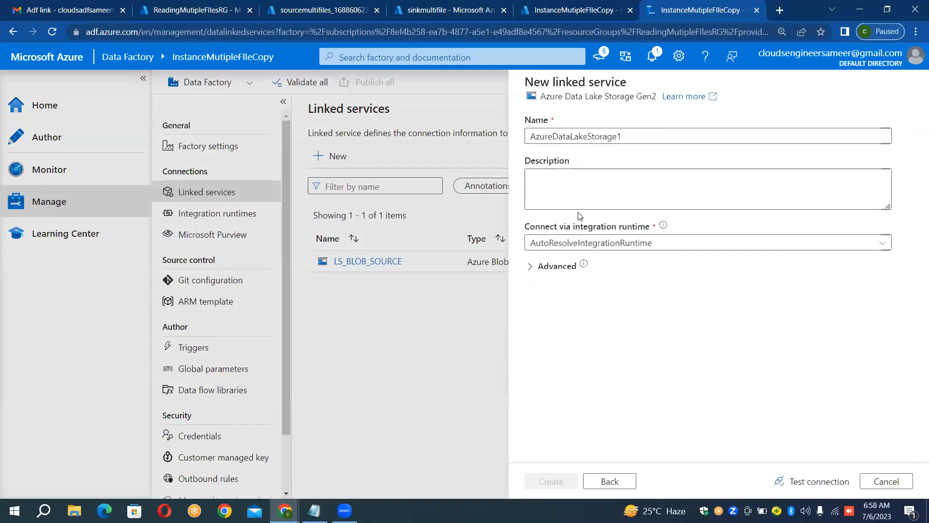
{"action": "left_click", "coordinate": [669, 135]}
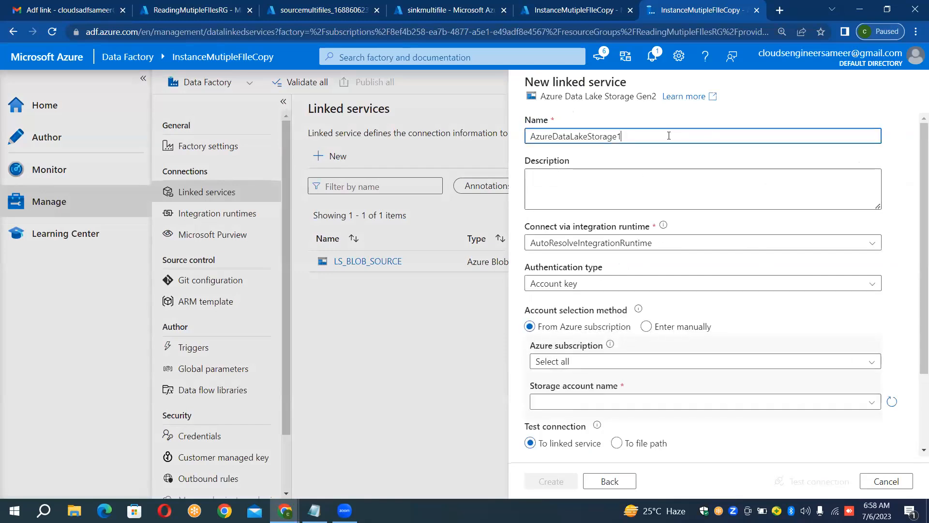
{"action": "key", "text": "ctrl+a"}
{"action": "key", "text": "BackSpace"}
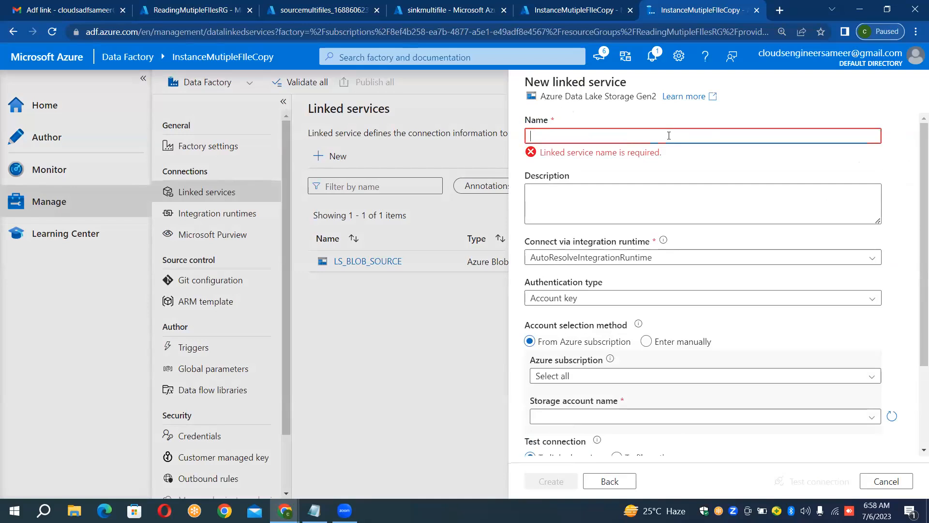
{"action": "type", "text": "LS_"}
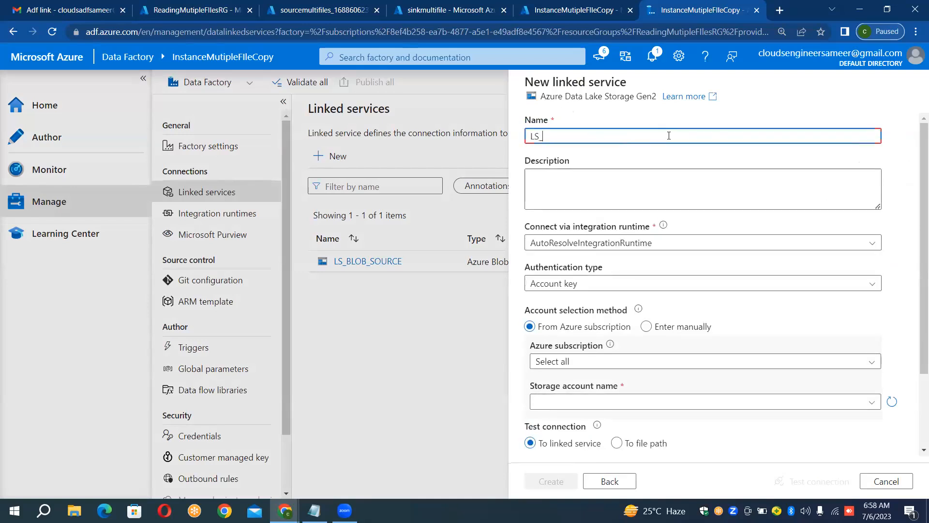
{"action": "type", "text": "ADLS_GEN2_SINK"}
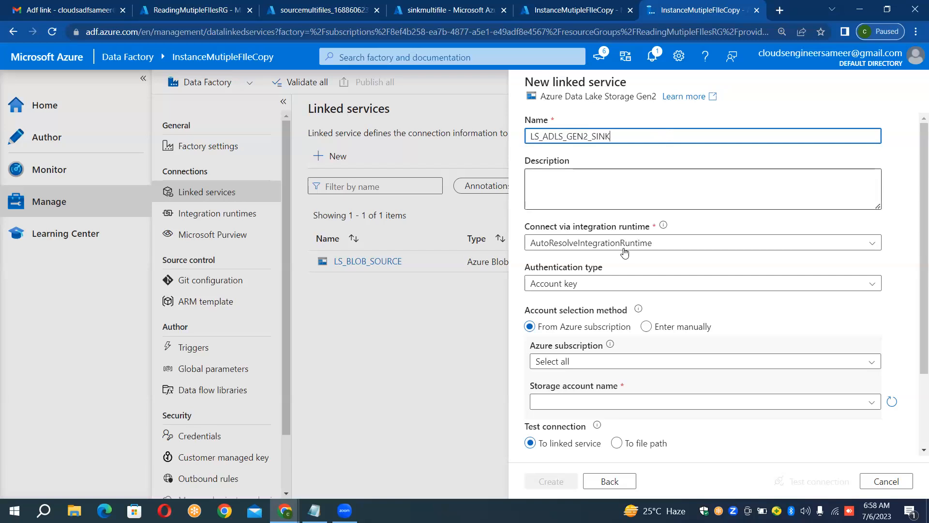
Step: Assign the account owner's Azure subscription and the sinkmultifile storage account to the Gen2 linked service, test the connection and create it
{"action": "left_click", "coordinate": [583, 368]}
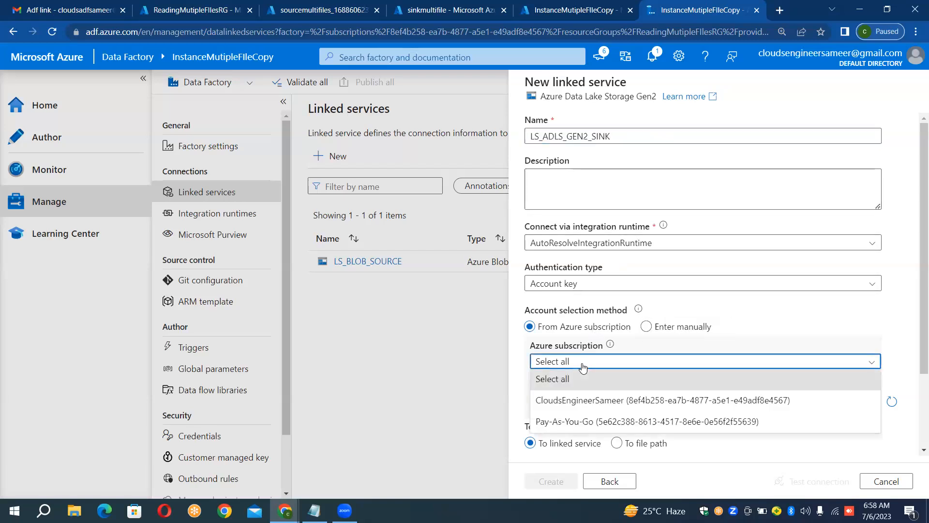
{"action": "left_click", "coordinate": [588, 395]}
{"action": "left_click", "coordinate": [585, 401]}
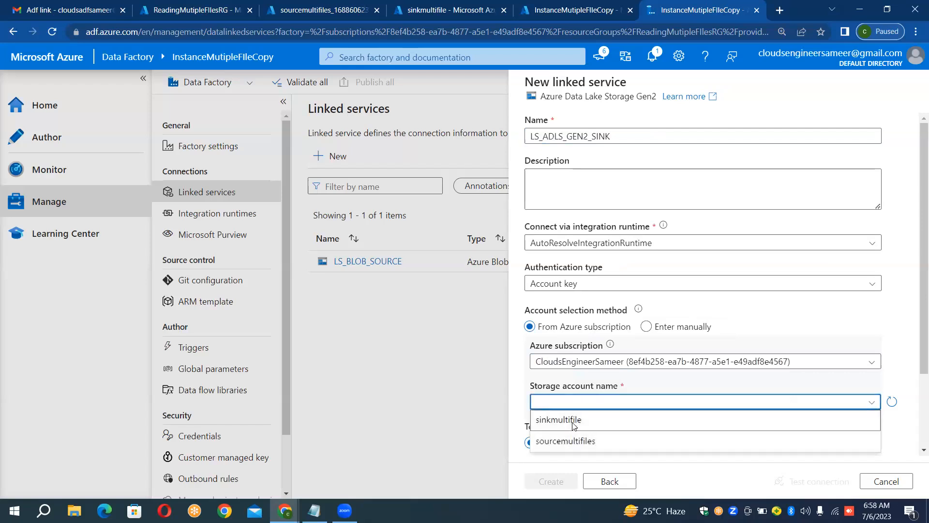
{"action": "left_click", "coordinate": [574, 424]}
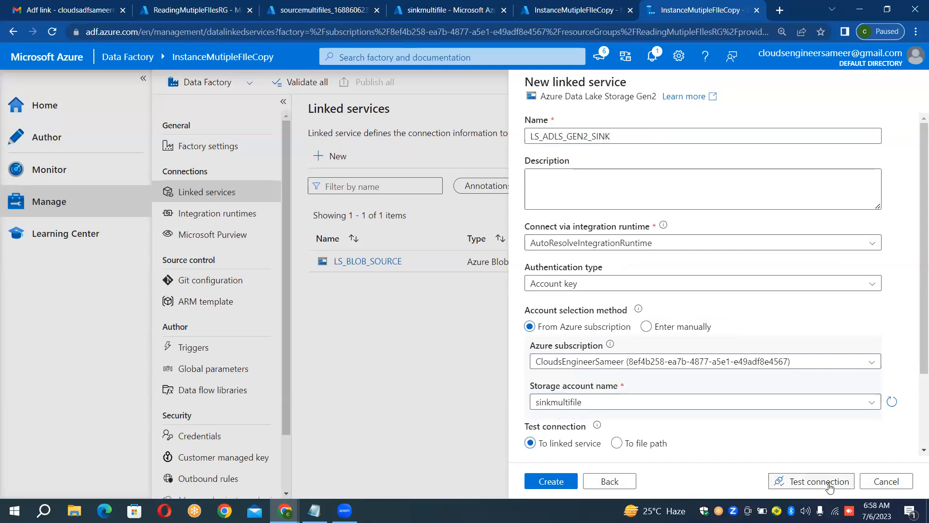
{"action": "left_click", "coordinate": [830, 484]}
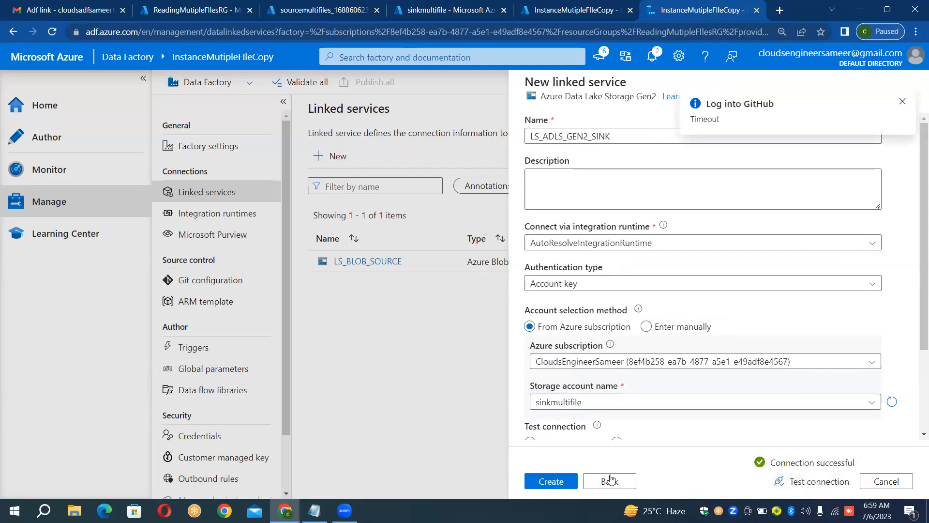
{"action": "left_click", "coordinate": [550, 483]}
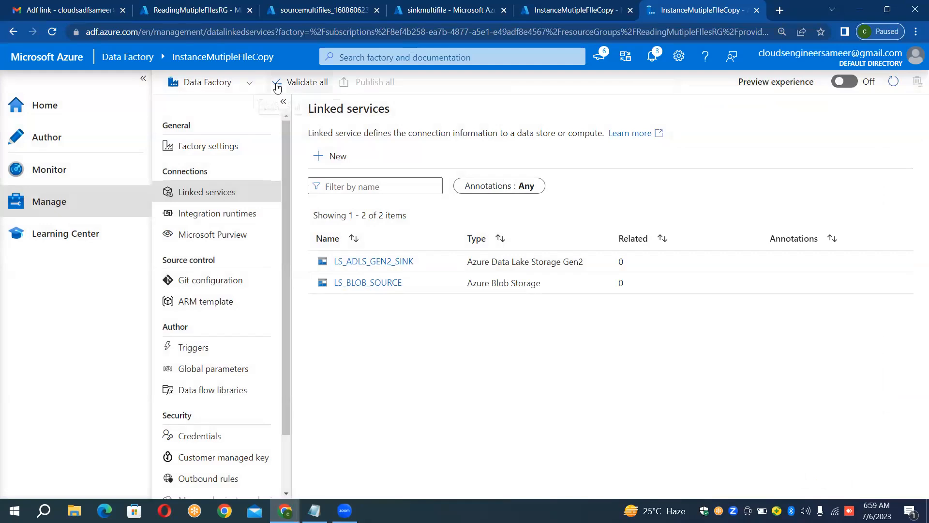
{"action": "left_click", "coordinate": [246, 87]}
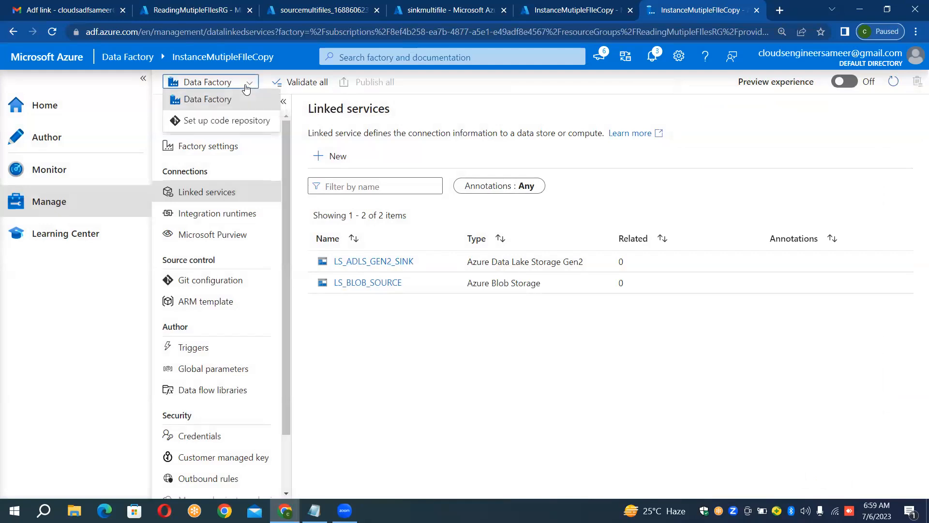
{"action": "left_click", "coordinate": [194, 122]}
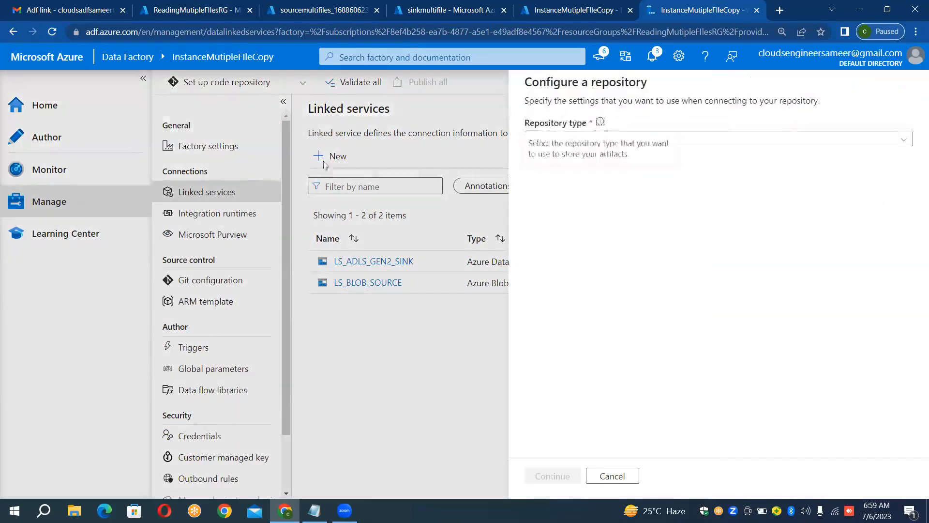
{"action": "left_click", "coordinate": [717, 139]}
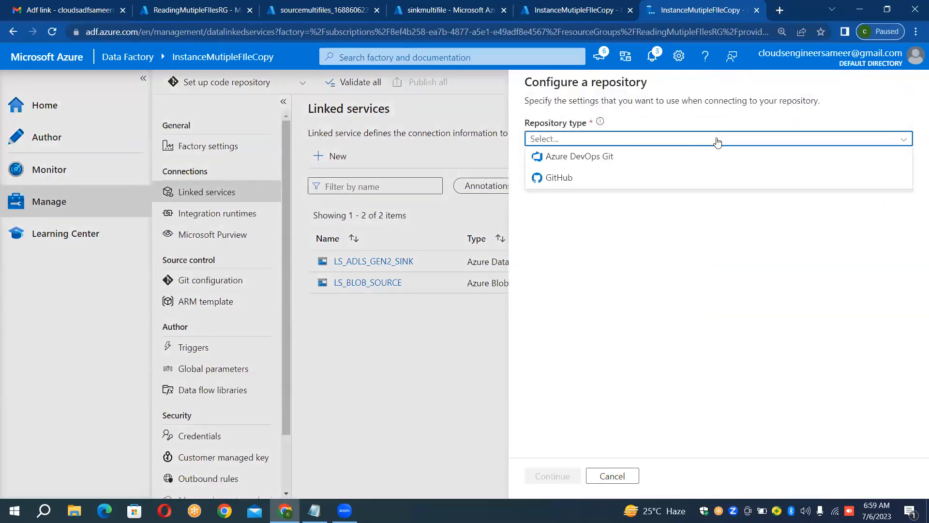
{"action": "left_click", "coordinate": [646, 179]}
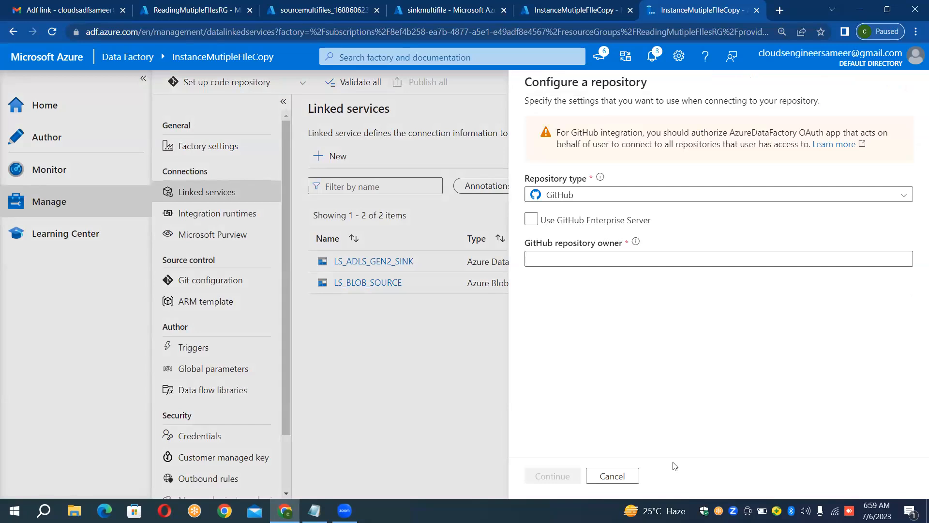
{"action": "left_click", "coordinate": [612, 475]}
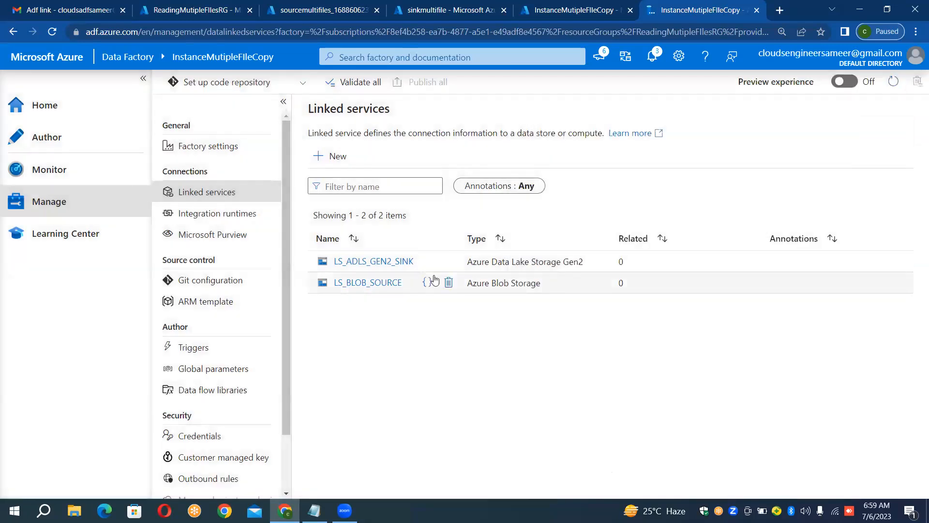
Step: Open the data factory's authoring workspace and create a new blank pipeline
{"action": "left_click", "coordinate": [58, 146]}
{"action": "left_click", "coordinate": [51, 203]}
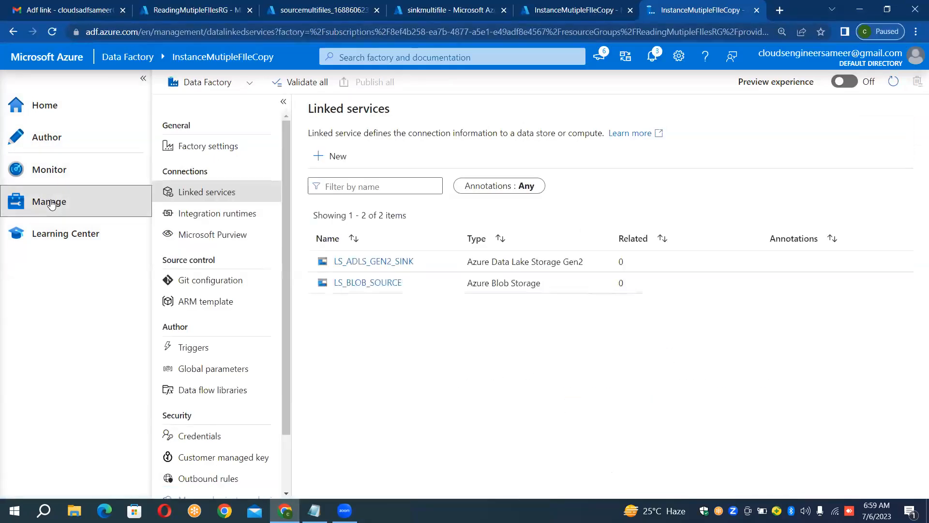
{"action": "left_click", "coordinate": [56, 138]}
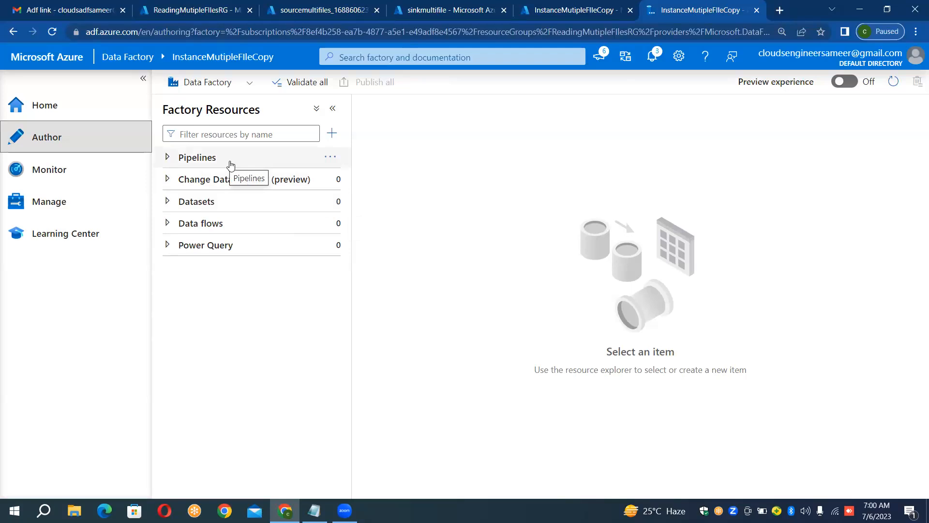
{"action": "left_click", "coordinate": [330, 157]}
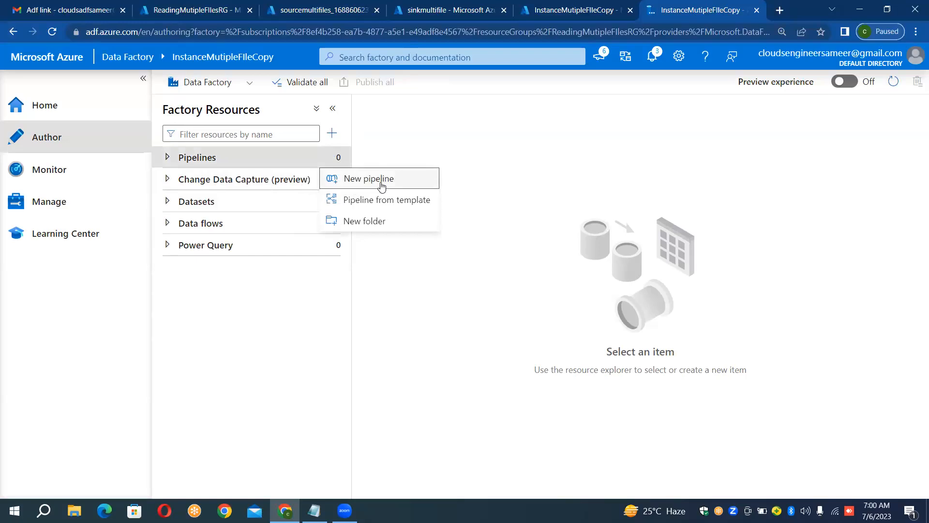
{"action": "left_click", "coordinate": [352, 179]}
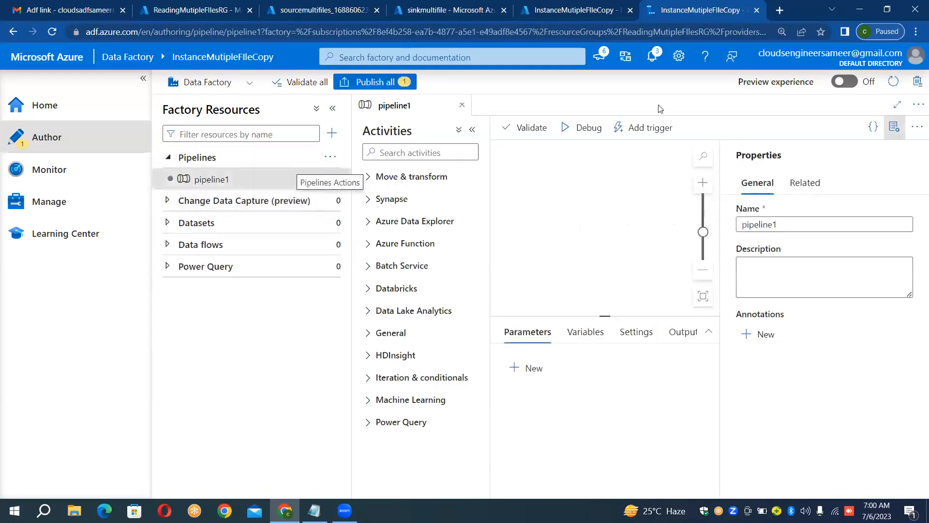
Step: Rename the new pipeline PL_BLOB_TO_ADLS_GEN2 and hide its properties
{"action": "double_click", "coordinate": [787, 223]}
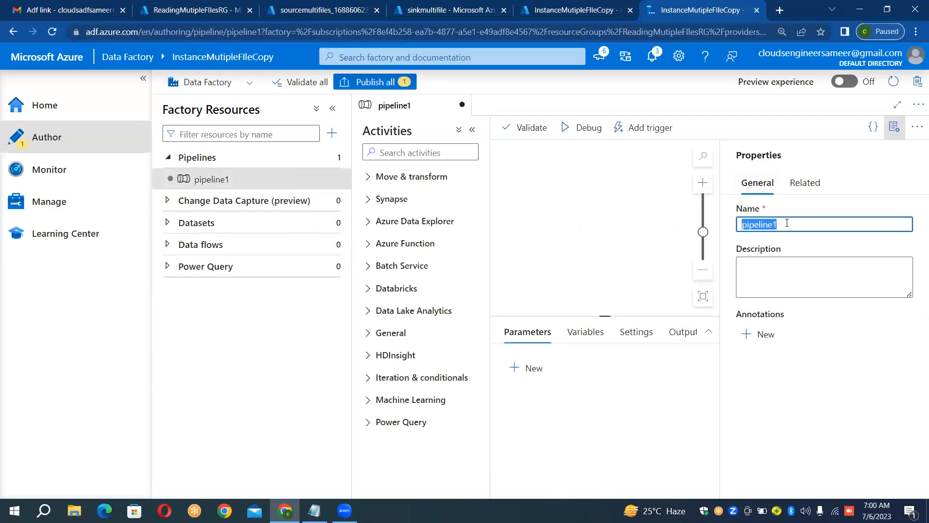
{"action": "key", "text": "BackSpace"}
{"action": "type", "text": "PL_B"}
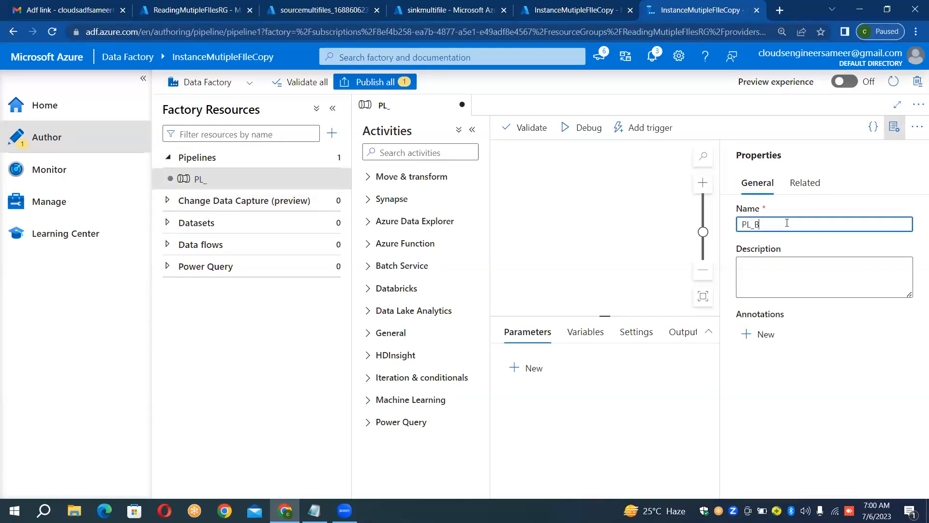
{"action": "type", "text": "lob_TOADLS_GEN"}
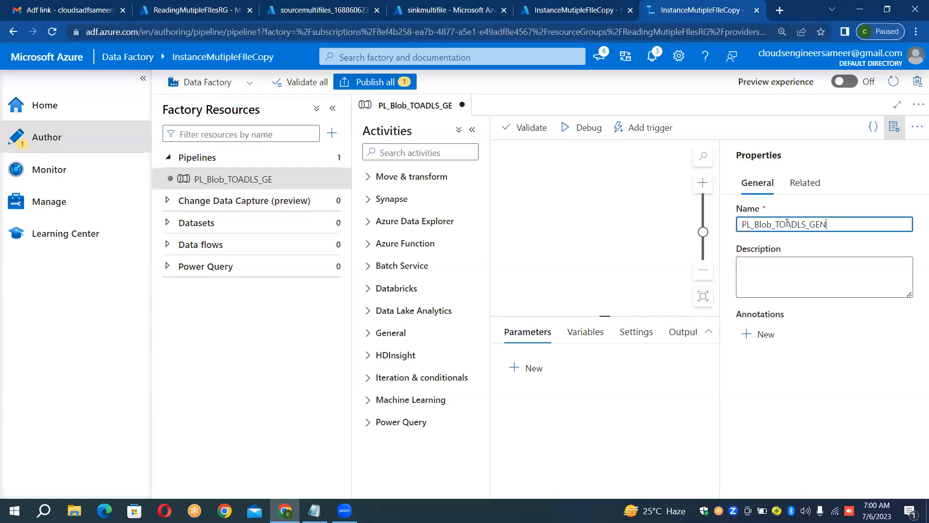
{"action": "type", "text": "2"}
{"action": "type", "text": "_"}
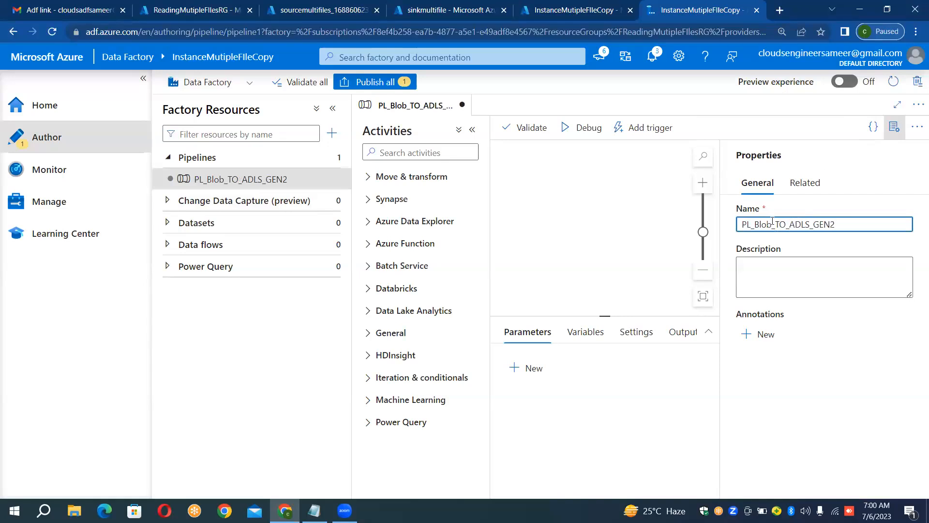
{"action": "left_click", "coordinate": [773, 224]}
{"action": "key", "text": "BackSpace"}
{"action": "key", "text": "BackSpace"}
{"action": "key", "text": "BackSpace"}
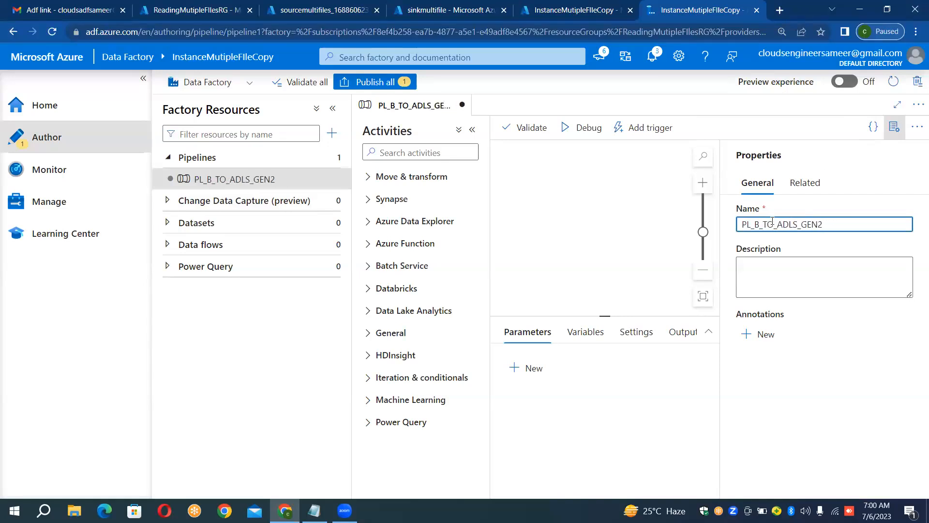
{"action": "type", "text": "LOB"}
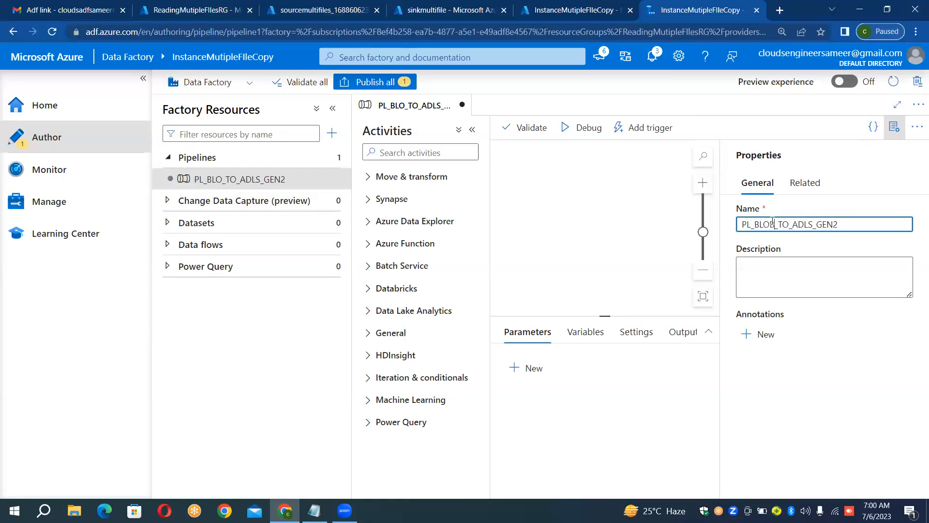
{"action": "left_click", "coordinate": [895, 127]}
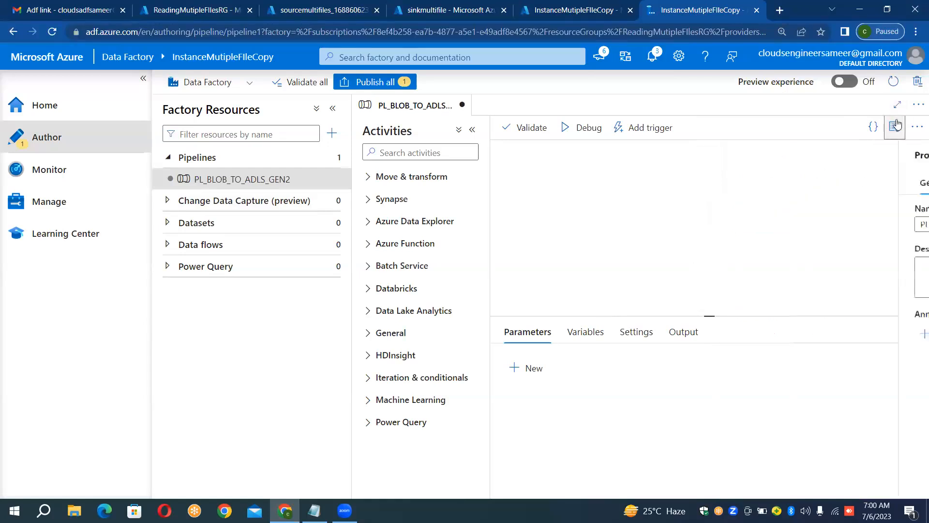
Step: Add a Copy data activity to the pipeline canvas and place it fully within the visible area
{"action": "left_click", "coordinate": [402, 177]}
{"action": "left_click_drag", "start_coordinate": [394, 209], "coordinate": [703, 208]}
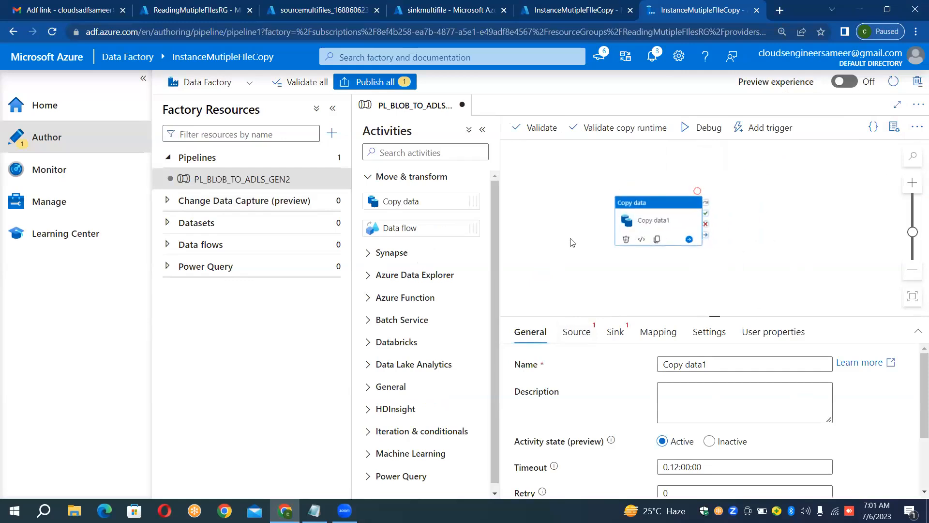
{"action": "scroll", "coordinate": [572, 243], "scroll_direction": "up", "scroll_amount": 2}
{"action": "scroll", "coordinate": [572, 242], "scroll_direction": "down", "scroll_amount": 3}
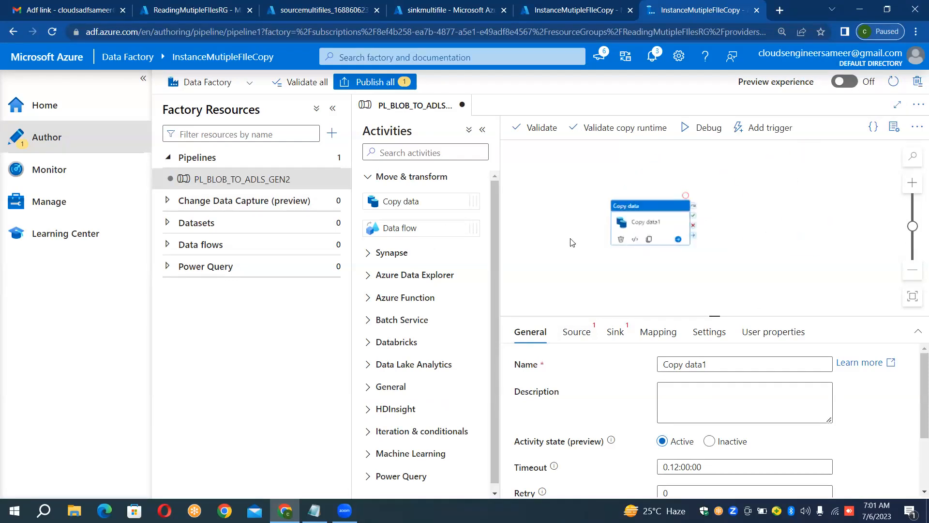
{"action": "scroll", "coordinate": [572, 242], "scroll_direction": "up", "scroll_amount": 2}
{"action": "scroll", "coordinate": [573, 243], "scroll_direction": "down", "scroll_amount": 2}
{"action": "scroll", "coordinate": [572, 243], "scroll_direction": "up", "scroll_amount": 2}
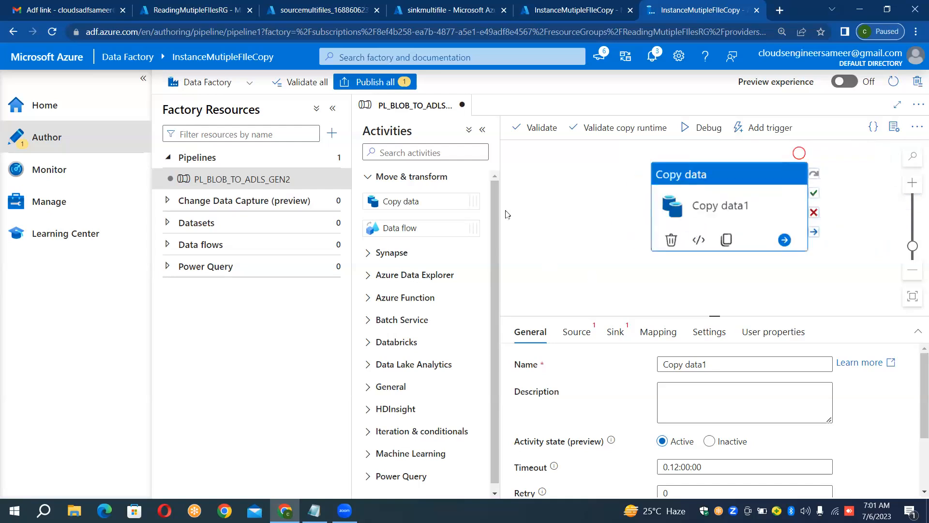
{"action": "left_click", "coordinate": [563, 374]}
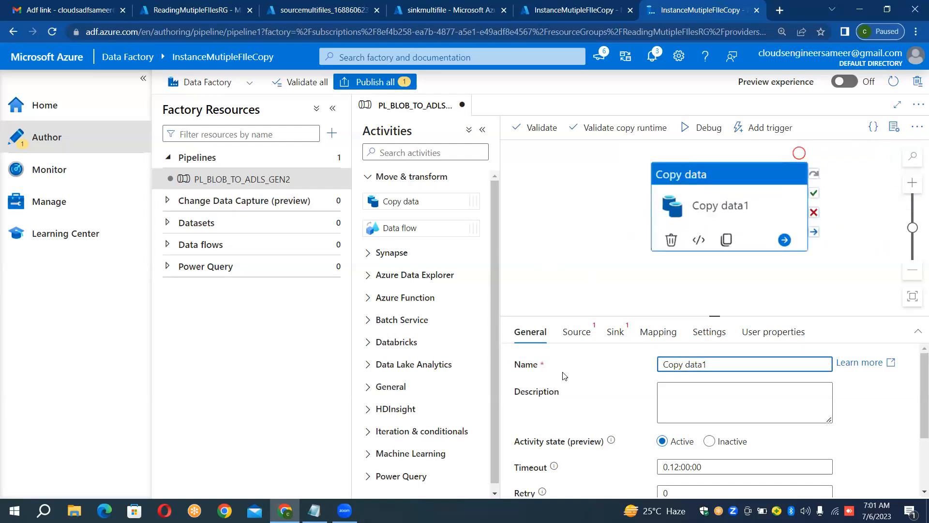
{"action": "key", "text": "ctrl+minus"}
{"action": "key", "text": "ctrl+minus"}
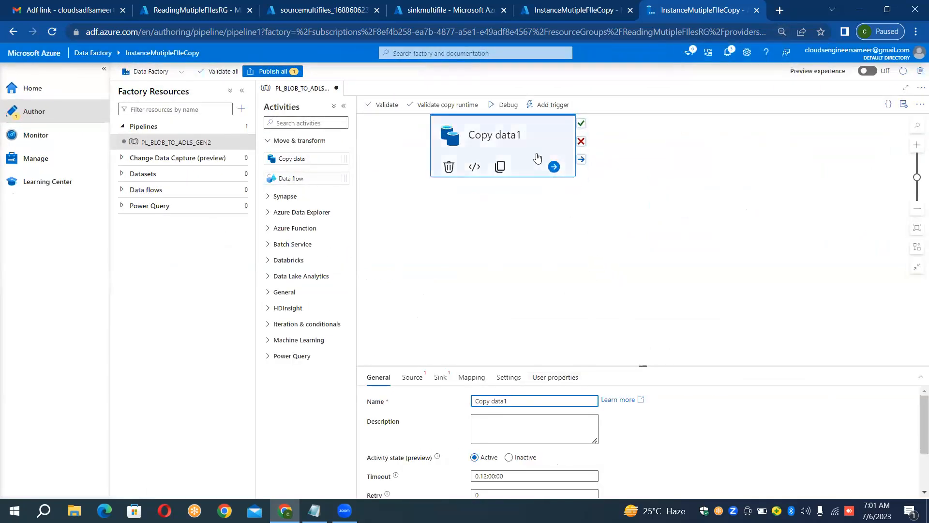
{"action": "left_click_drag", "start_coordinate": [538, 158], "coordinate": [545, 196]}
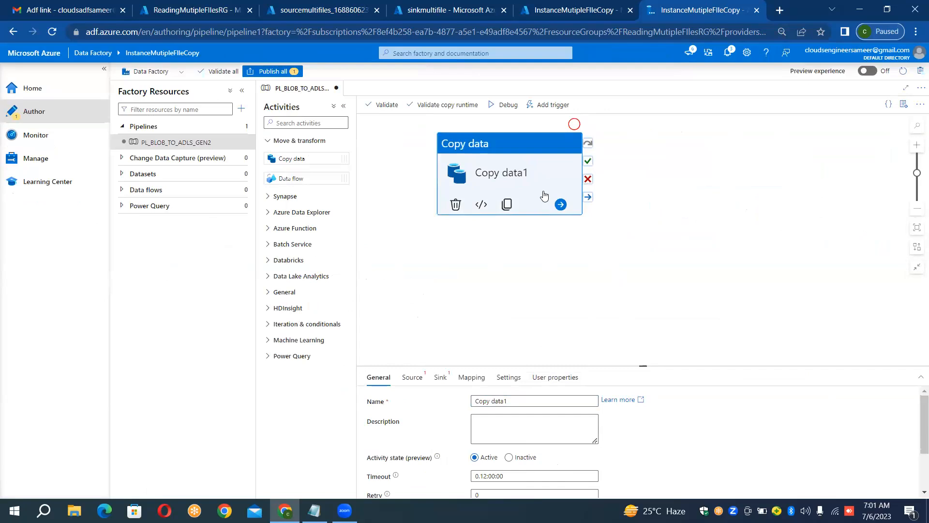
{"action": "scroll", "coordinate": [544, 196], "scroll_direction": "down", "scroll_amount": 3}
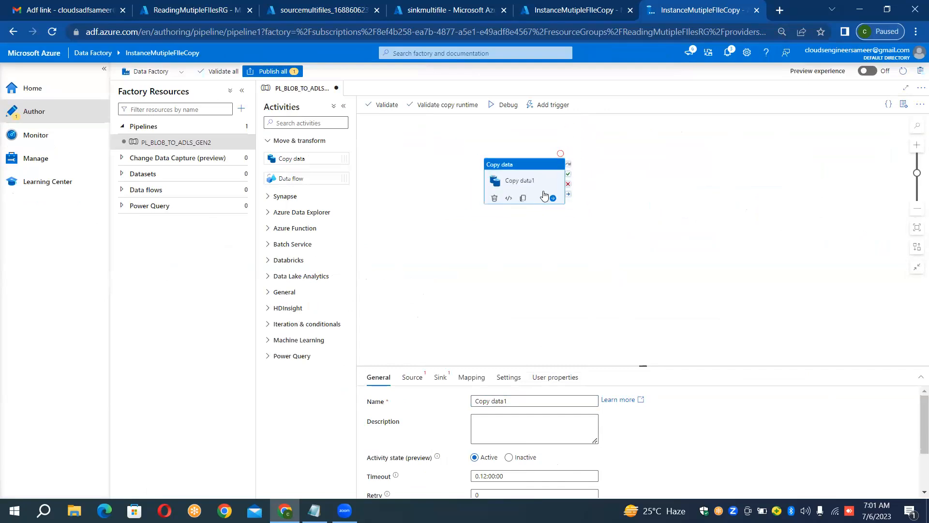
{"action": "scroll", "coordinate": [544, 196], "scroll_direction": "up", "scroll_amount": 2}
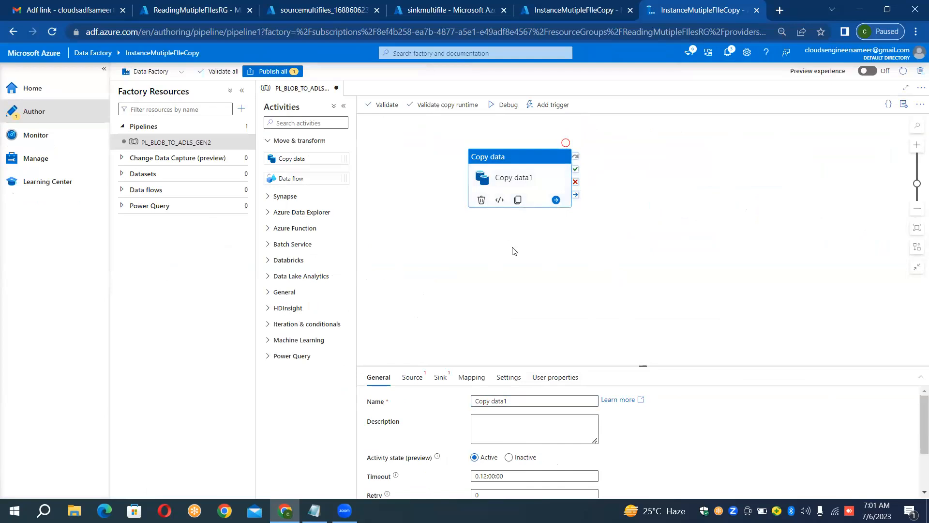
Step: Start a new source dataset for the Copy data activity with Azure Blob Storage as its data store
{"action": "left_click_drag", "start_coordinate": [645, 366], "coordinate": [643, 304]}
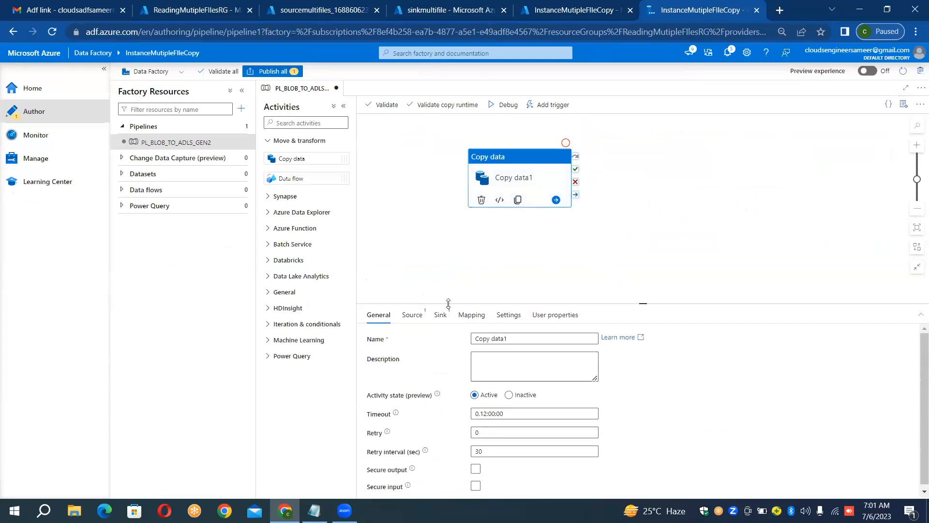
{"action": "left_click", "coordinate": [408, 315]}
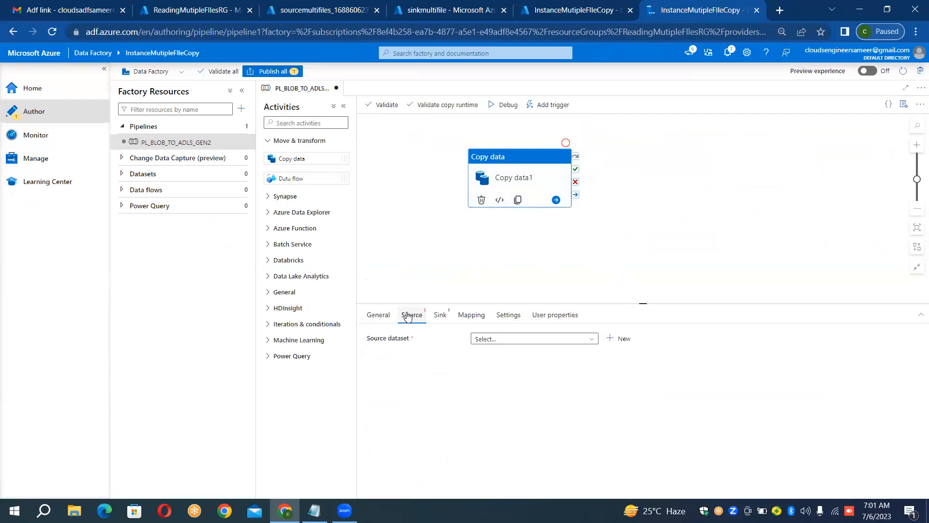
{"action": "left_click", "coordinate": [493, 341]}
{"action": "left_click", "coordinate": [494, 343]}
{"action": "left_click", "coordinate": [612, 342]}
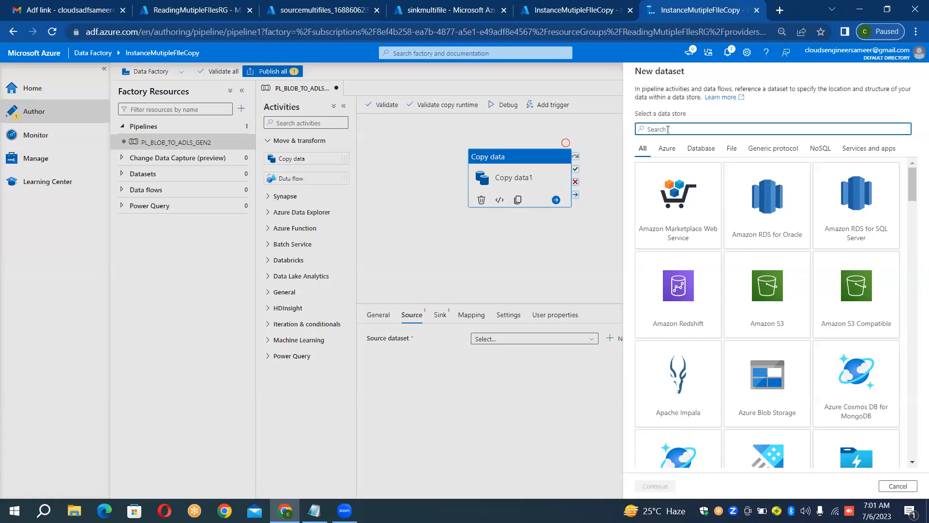
{"action": "type", "text": "blob"}
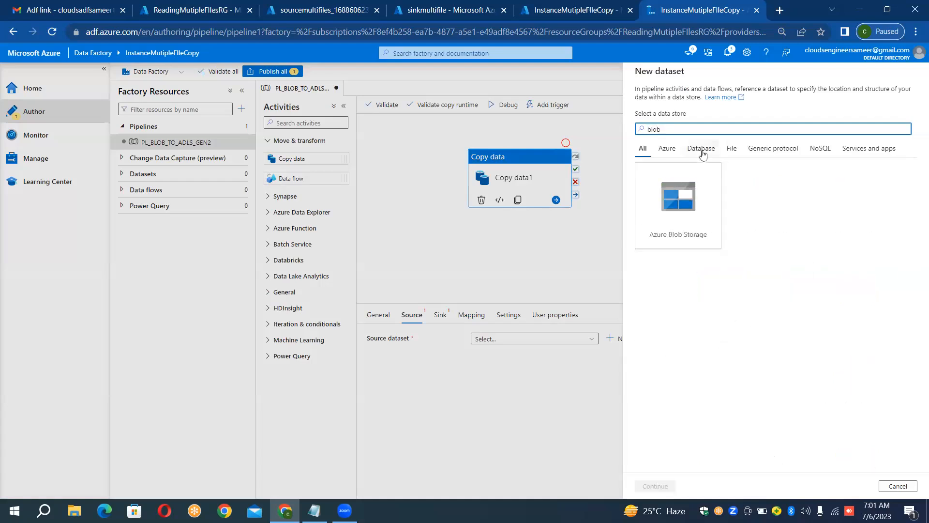
{"action": "double_click", "coordinate": [678, 204]}
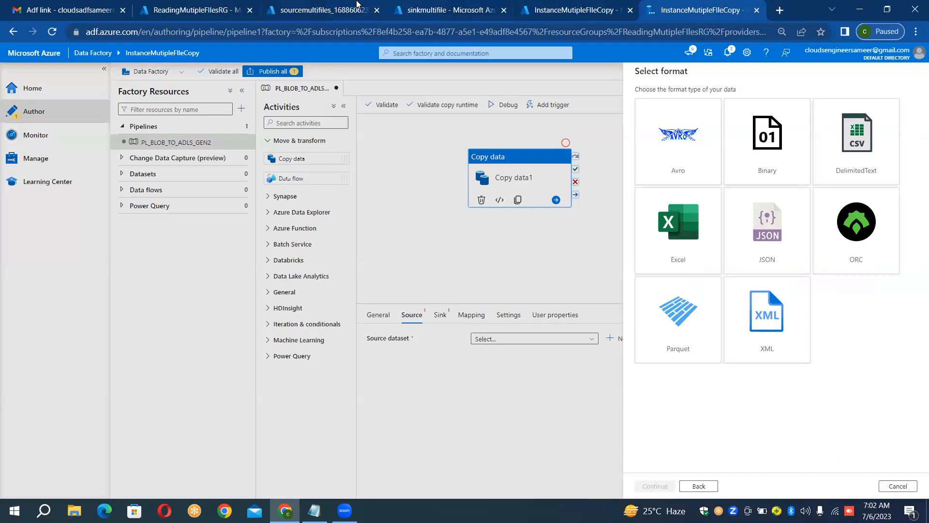
Step: Switch to the Azure portal and create a container named input in the sourcemultifiles storage account
{"action": "left_click", "coordinate": [314, 7]}
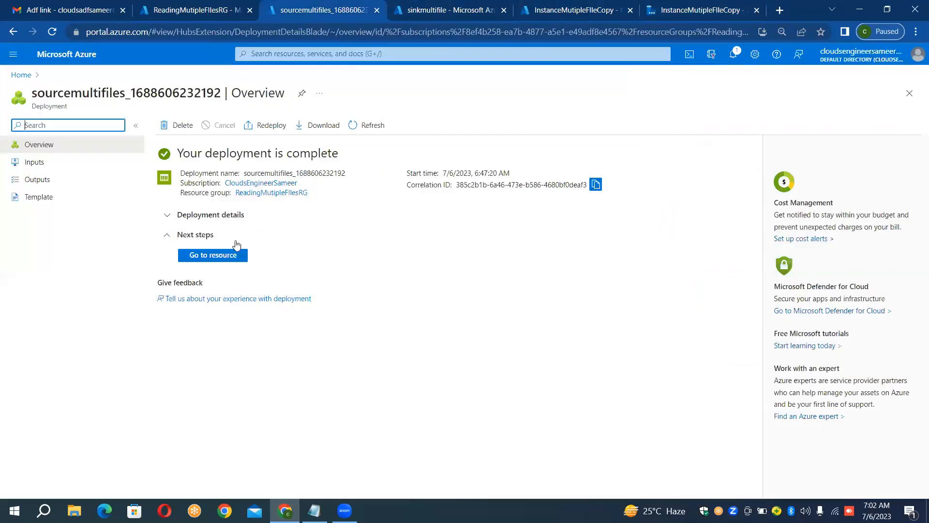
{"action": "left_click", "coordinate": [233, 257]}
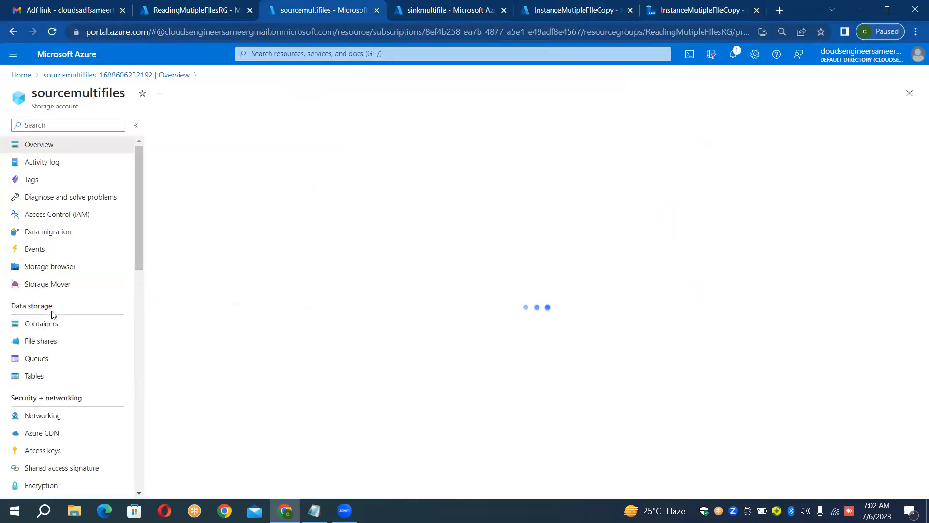
{"action": "left_click", "coordinate": [51, 327]}
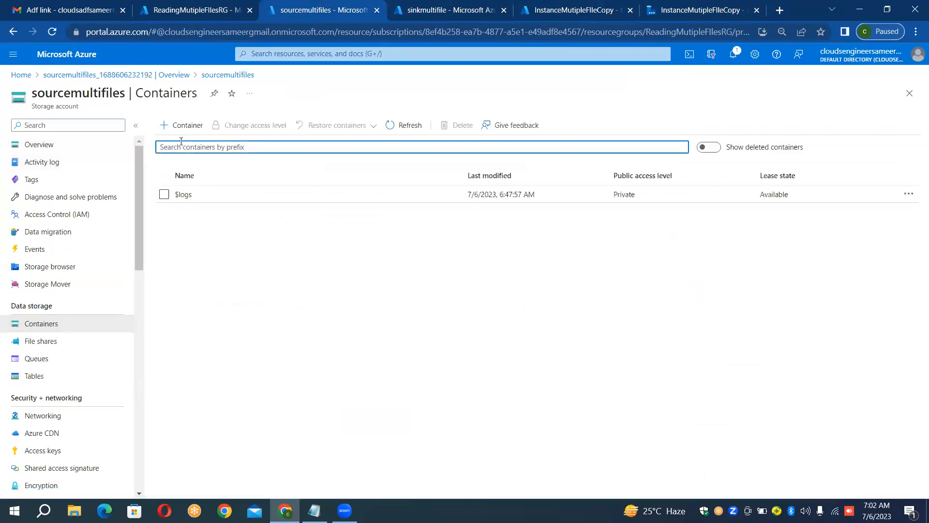
{"action": "left_click", "coordinate": [192, 128]}
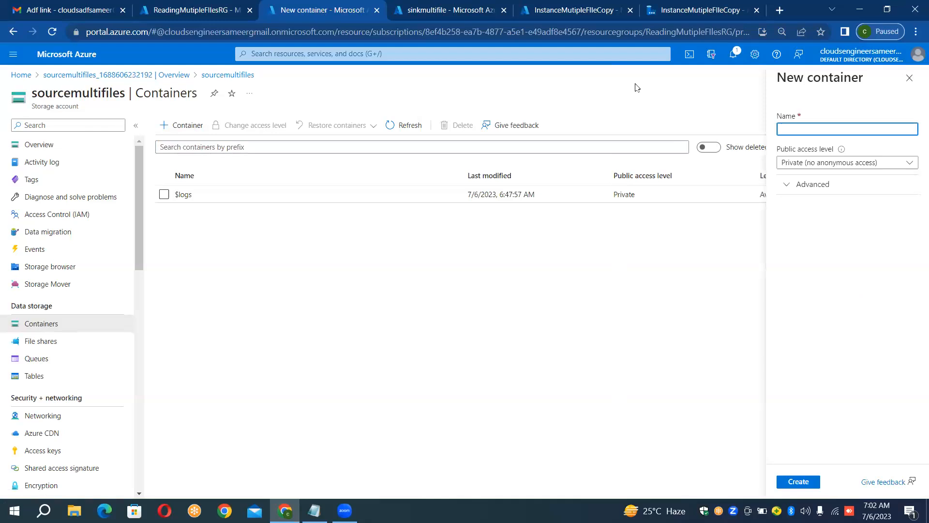
{"action": "type", "text": "input"}
{"action": "left_click", "coordinate": [808, 482]}
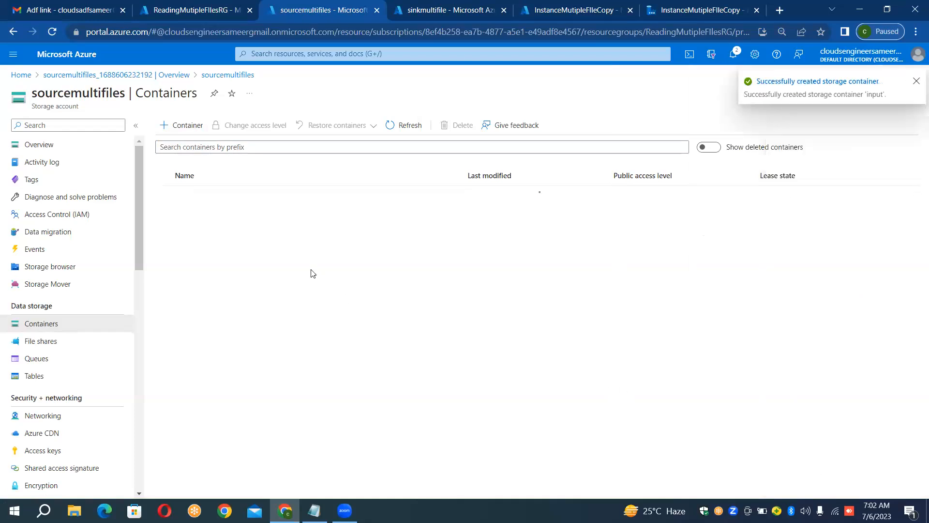
Step: Open the input container and start a blob upload by browsing for local files
{"action": "left_click", "coordinate": [221, 219]}
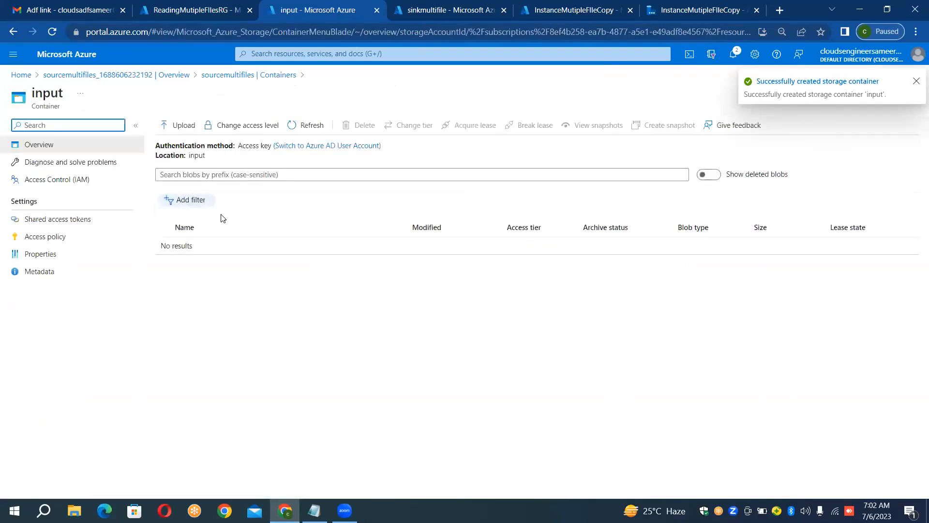
{"action": "left_click", "coordinate": [184, 125]}
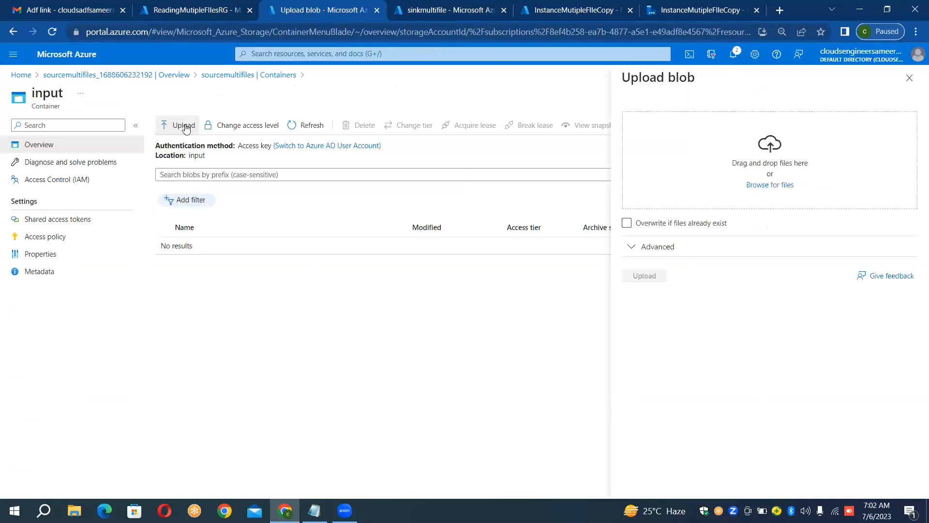
{"action": "left_click", "coordinate": [765, 189]}
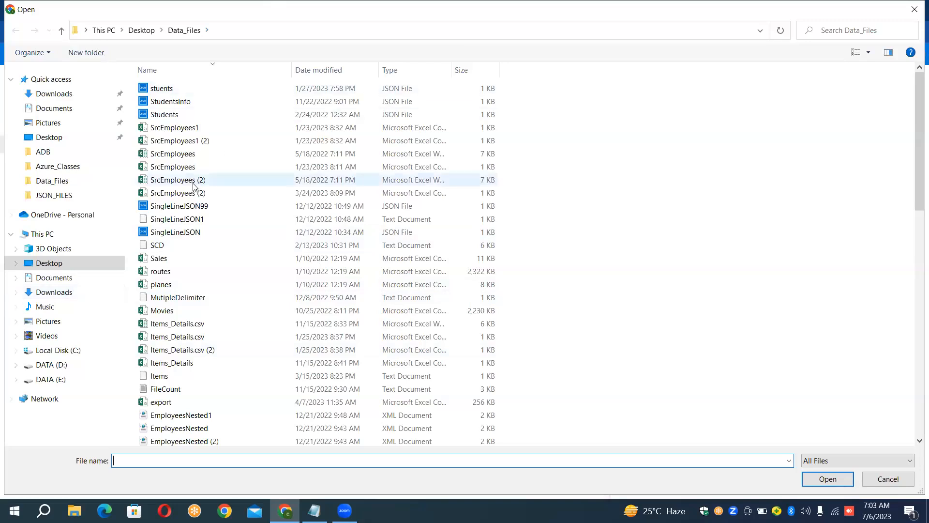
Step: Select the airlines CSV, data1 JSON, Employees XML and employees_east CSV files in the Data_Files folder
{"action": "key", "text": "Down"}
{"action": "key", "text": "Down"}
{"action": "key", "text": "Down"}
{"action": "key", "text": "Down"}
{"action": "key", "text": "Down"}
{"action": "key", "text": "Down"}
{"action": "key", "text": "Down"}
{"action": "key", "text": "Down"}
{"action": "key", "text": "Down"}
{"action": "key", "text": "Down"}
{"action": "key", "text": "Down"}
{"action": "key", "text": "Down"}
{"action": "key", "text": "Down"}
{"action": "key", "text": "Down"}
{"action": "key", "text": "Down"}
{"action": "key", "text": "Down"}
{"action": "key", "text": "Down"}
{"action": "key", "text": "Down"}
{"action": "key", "text": "Down"}
{"action": "key", "text": "Down"}
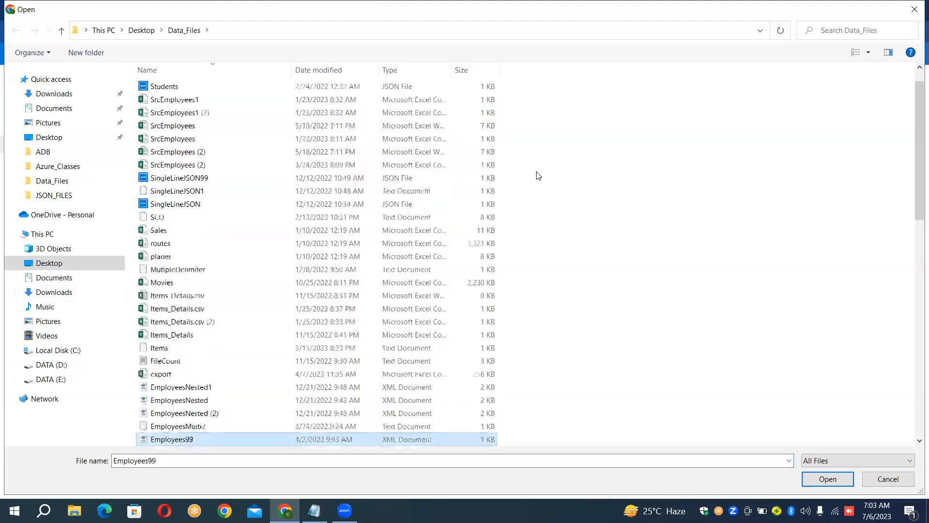
{"action": "key", "text": "Down"}
{"action": "key", "text": "Down"}
{"action": "key", "text": "Down"}
{"action": "key", "text": "Down"}
{"action": "key", "text": "Down"}
{"action": "key", "text": "Down"}
{"action": "key", "text": "Down"}
{"action": "key", "text": "Down"}
{"action": "key", "text": "Down"}
{"action": "key", "text": "Down"}
{"action": "key", "text": "Down"}
{"action": "key", "text": "Down"}
{"action": "key", "text": "Down"}
{"action": "key", "text": "Down"}
{"action": "key", "text": "Down"}
{"action": "key", "text": "Down"}
{"action": "key", "text": "Down"}
{"action": "key", "text": "Down"}
{"action": "key", "text": "Down"}
{"action": "key", "text": "Down"}
{"action": "key", "text": "Down"}
{"action": "key", "text": "Down"}
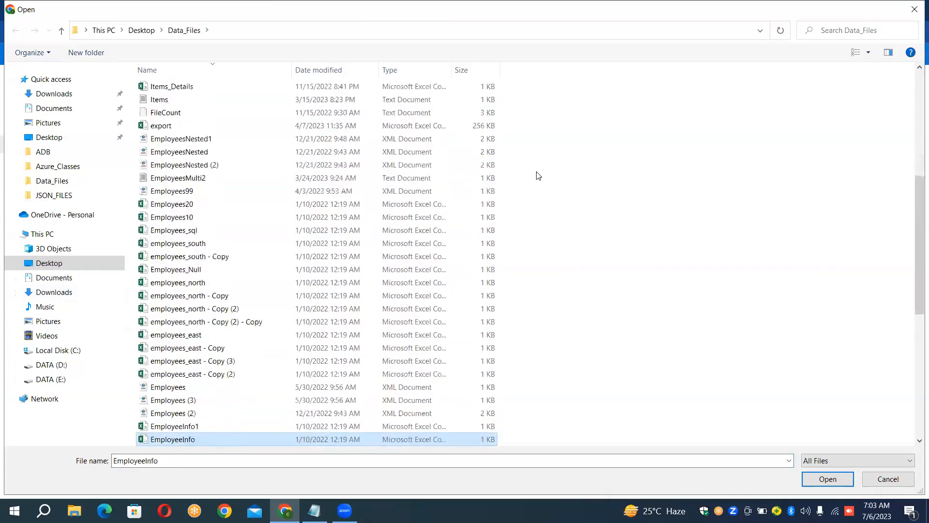
{"action": "key", "text": "Down"}
{"action": "key", "text": "Down"}
{"action": "key", "text": "Down"}
{"action": "key", "text": "Down"}
{"action": "key", "text": "Down"}
{"action": "key", "text": "Down"}
{"action": "key", "text": "Down"}
{"action": "key", "text": "Down"}
{"action": "key", "text": "Down"}
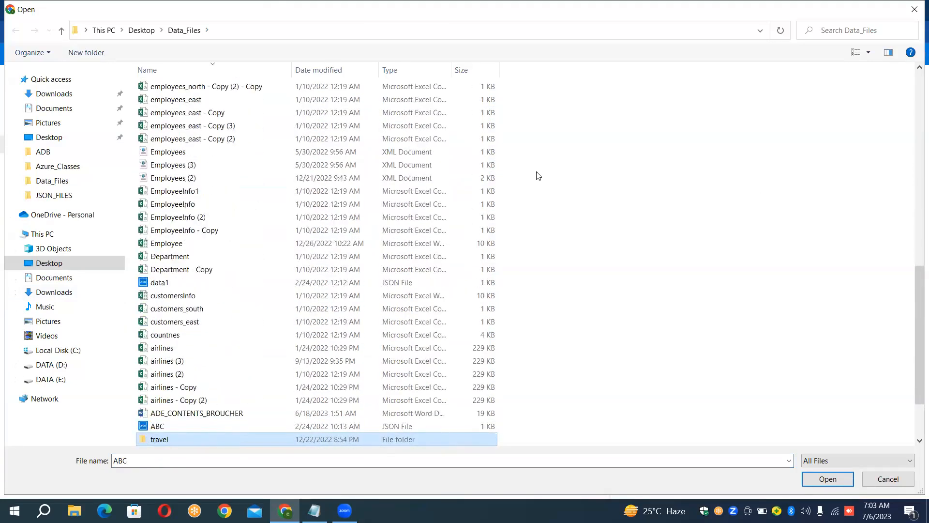
{"action": "left_click", "coordinate": [170, 352]}
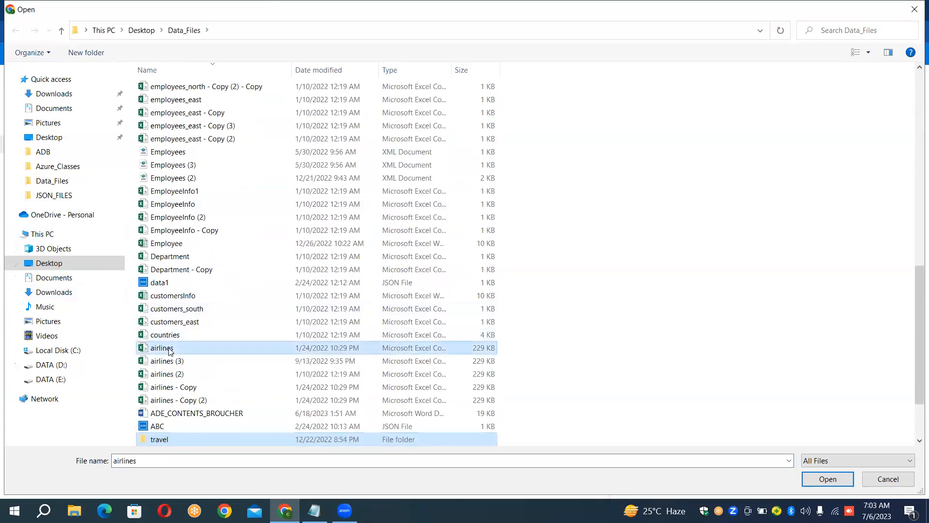
{"action": "left_click", "coordinate": [153, 287], "text": "ctrl"}
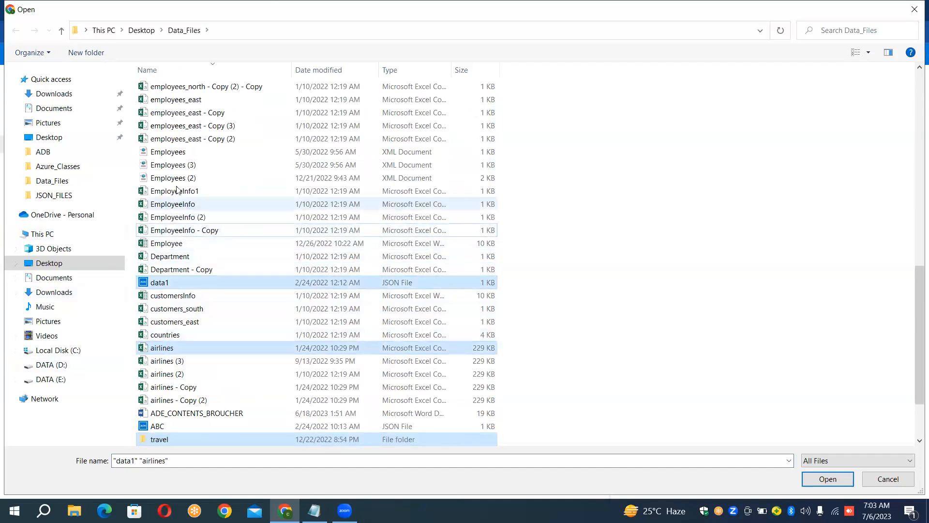
{"action": "left_click", "coordinate": [183, 153], "text": "ctrl"}
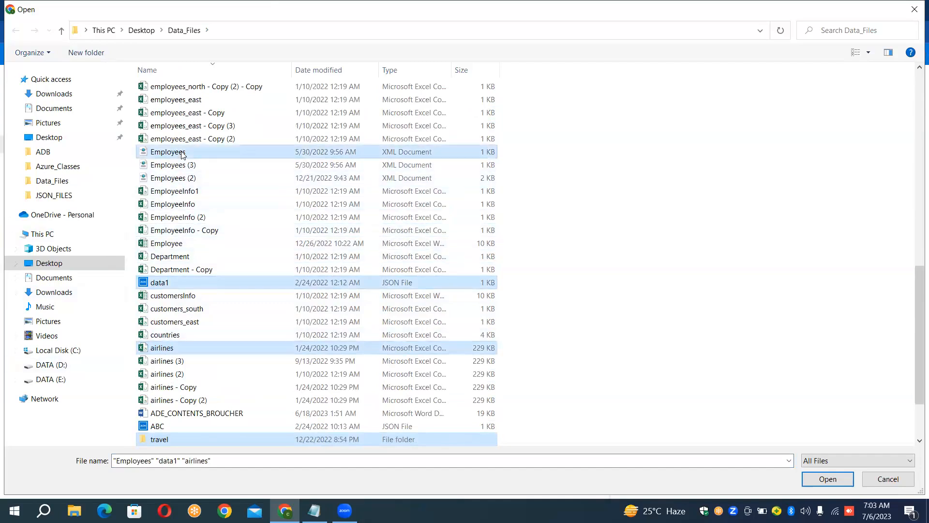
{"action": "left_click", "coordinate": [169, 112], "text": "ctrl"}
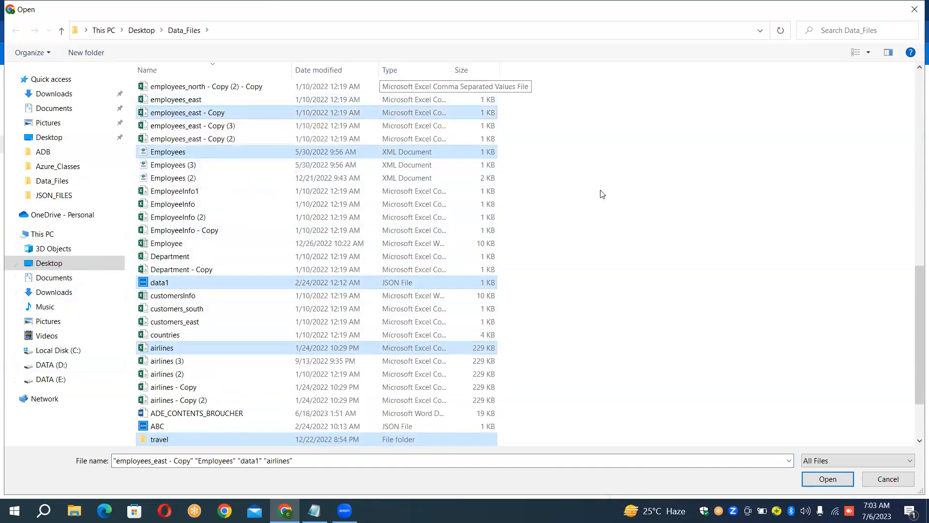
{"action": "left_click", "coordinate": [194, 100], "text": "ctrl"}
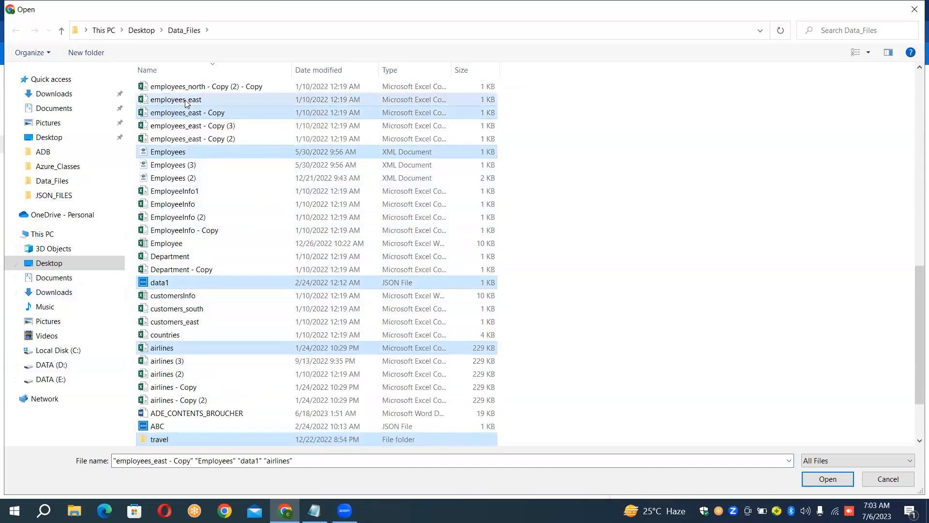
{"action": "left_click", "coordinate": [280, 115], "text": "ctrl"}
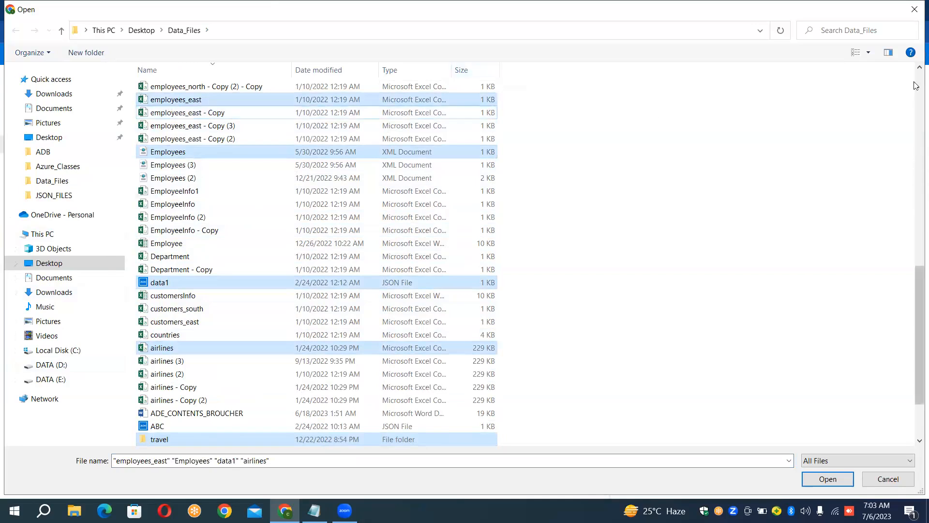
Step: Add the EmployeesMulti2 text file to the current file selection
{"action": "left_click", "coordinate": [919, 67]}
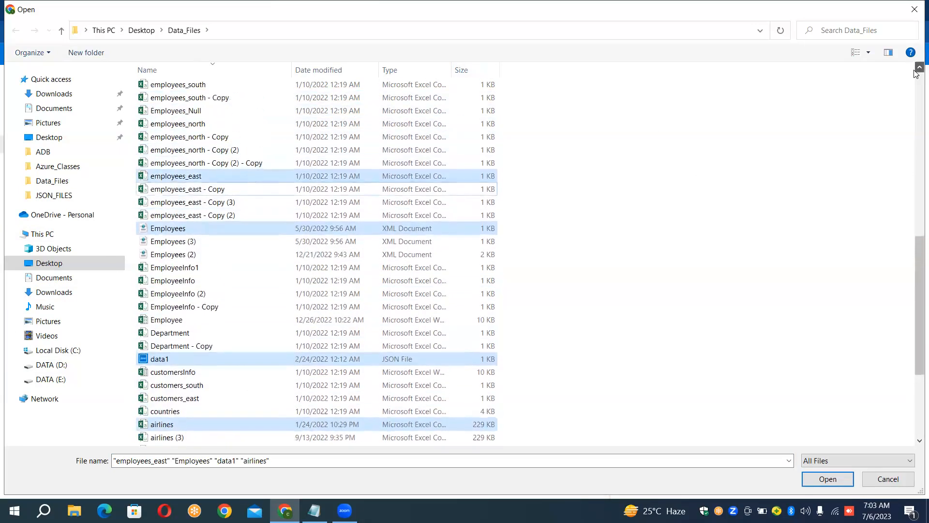
{"action": "left_click", "coordinate": [917, 70]}
{"action": "left_click", "coordinate": [918, 70]}
{"action": "left_click", "coordinate": [917, 70]}
{"action": "left_click", "coordinate": [917, 70]}
{"action": "left_click", "coordinate": [918, 69]}
{"action": "left_click", "coordinate": [917, 69]}
{"action": "left_click", "coordinate": [917, 70]}
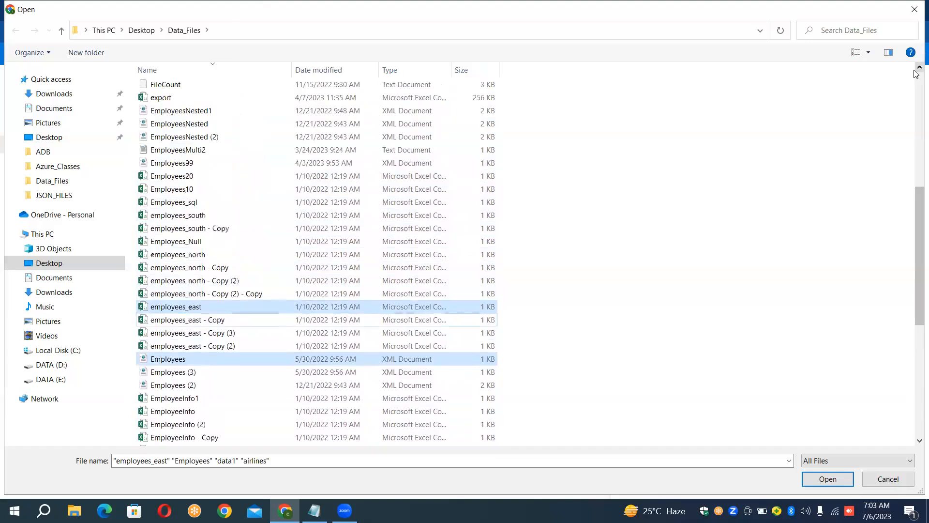
{"action": "left_click", "coordinate": [917, 69]}
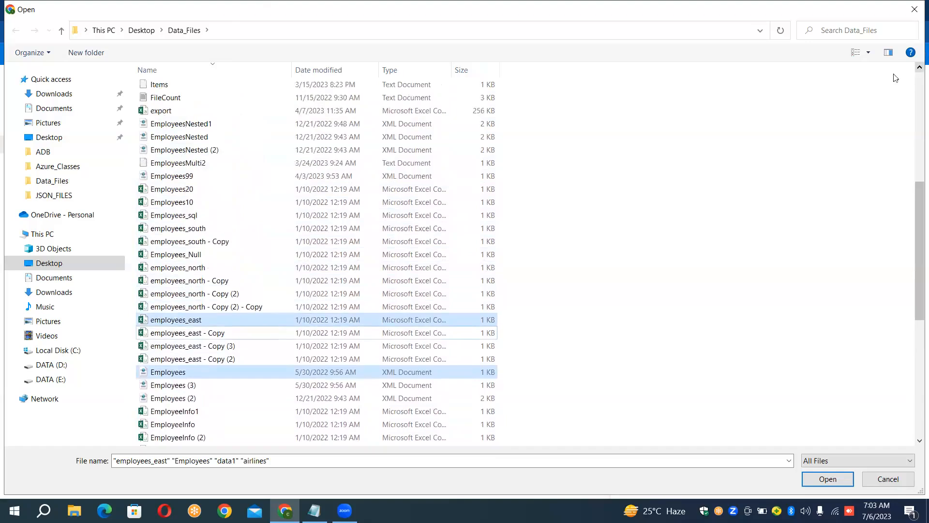
{"action": "left_click", "coordinate": [227, 168], "text": "ctrl"}
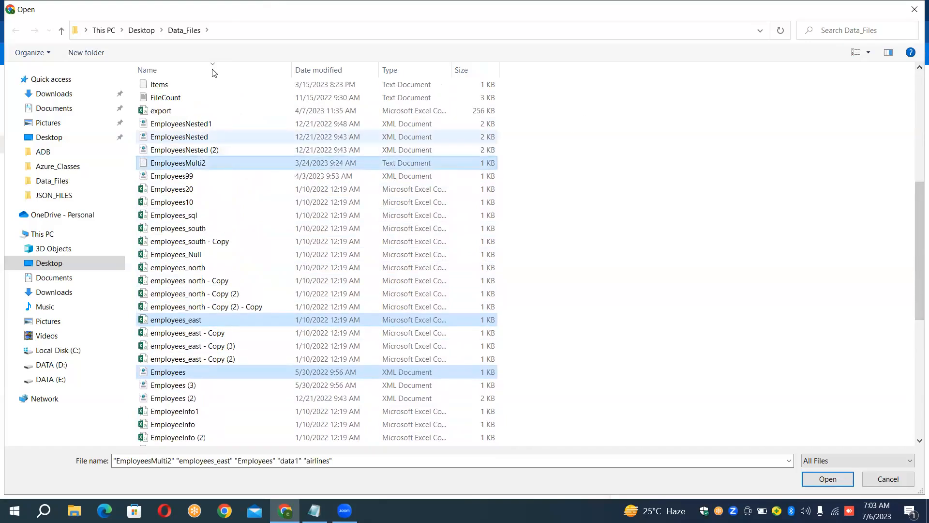
Step: Upload the selected files to the input container and close the upload pane
{"action": "left_click", "coordinate": [918, 69]}
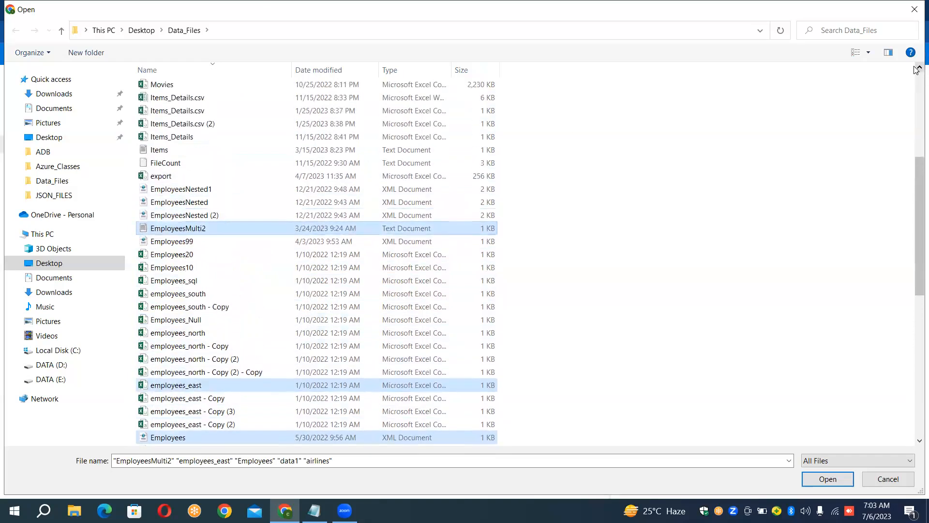
{"action": "left_click", "coordinate": [919, 69]}
{"action": "left_click", "coordinate": [919, 69]}
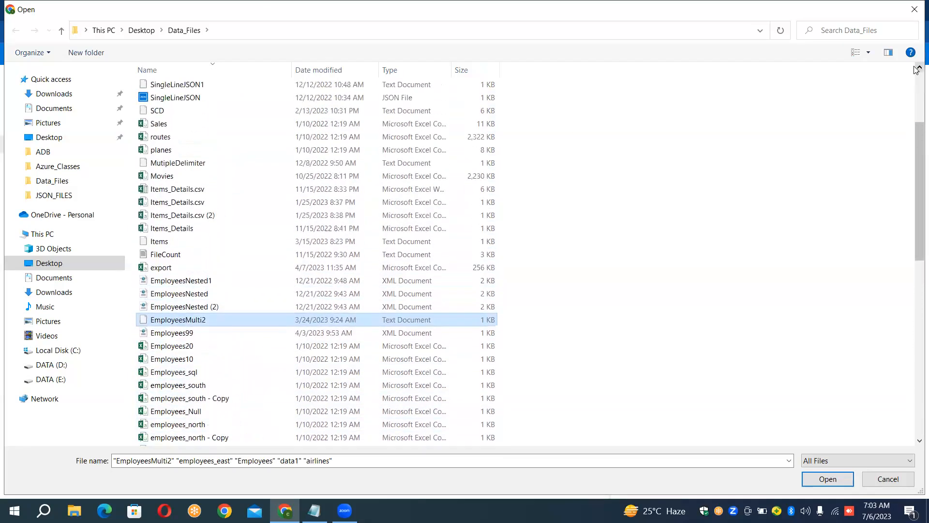
{"action": "left_click", "coordinate": [918, 70]}
{"action": "left_click", "coordinate": [918, 69]}
{"action": "left_click", "coordinate": [918, 70]}
{"action": "left_click", "coordinate": [918, 69]}
{"action": "left_click", "coordinate": [918, 69]}
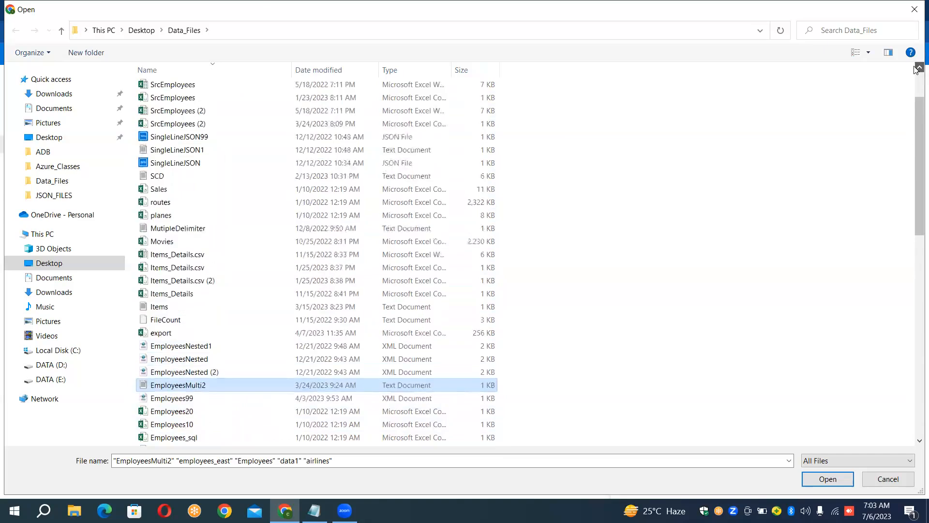
{"action": "left_click", "coordinate": [918, 69]}
{"action": "left_click", "coordinate": [918, 70]}
{"action": "left_click", "coordinate": [919, 69]}
{"action": "left_click", "coordinate": [918, 70]}
{"action": "left_click", "coordinate": [918, 69]}
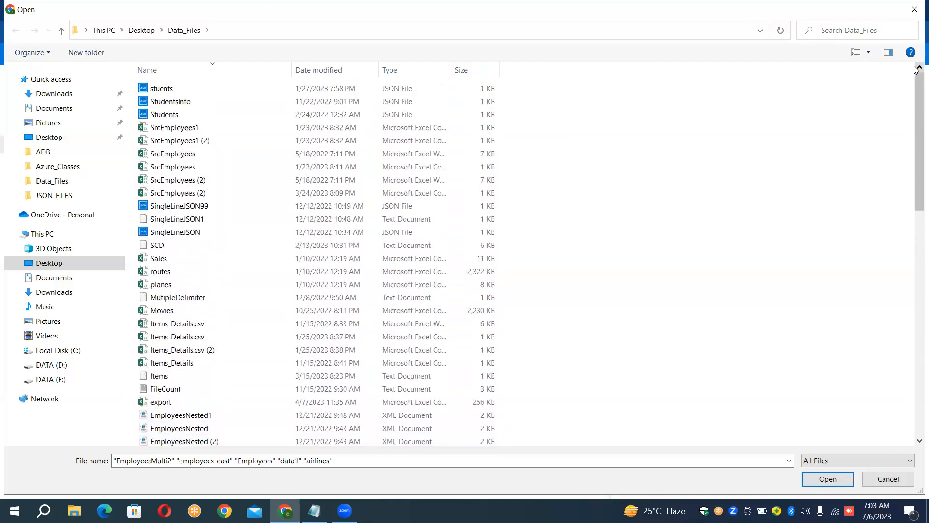
{"action": "left_click", "coordinate": [822, 481]}
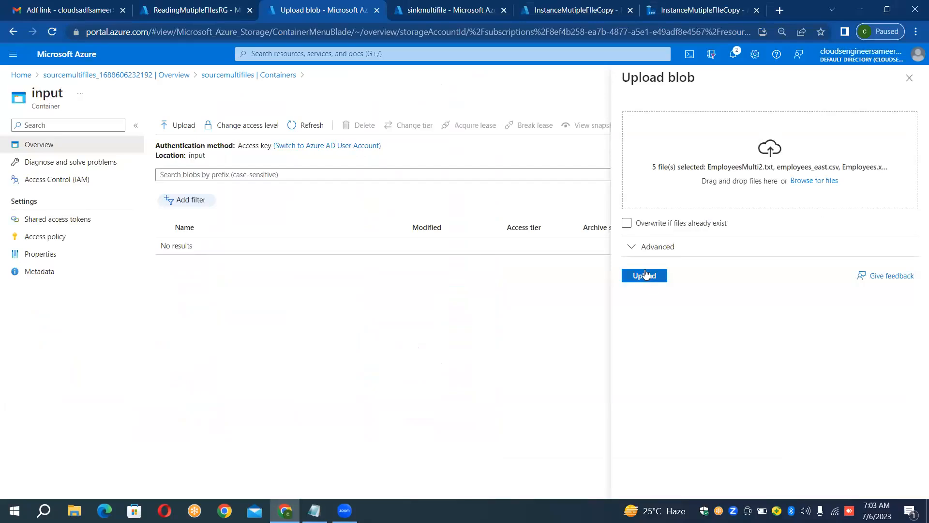
{"action": "left_click", "coordinate": [645, 276]}
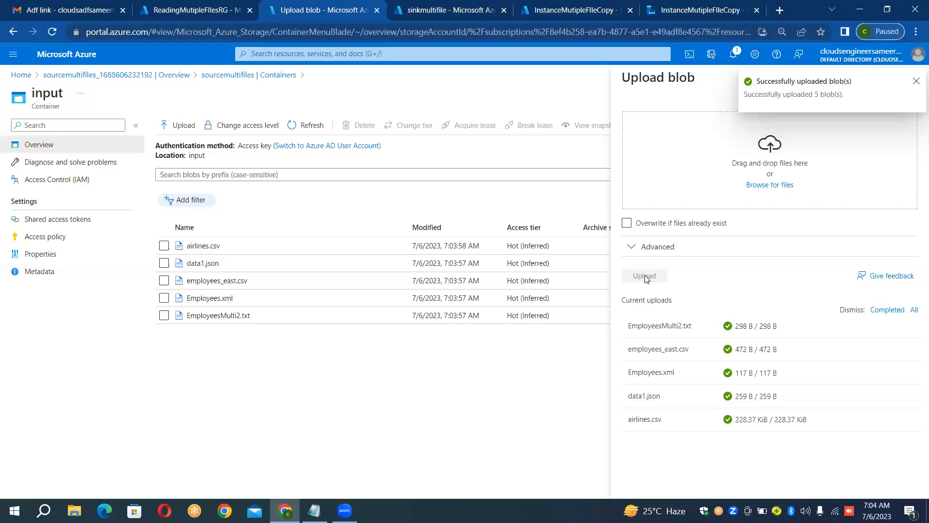
{"action": "left_click", "coordinate": [918, 83]}
{"action": "left_click", "coordinate": [916, 83]}
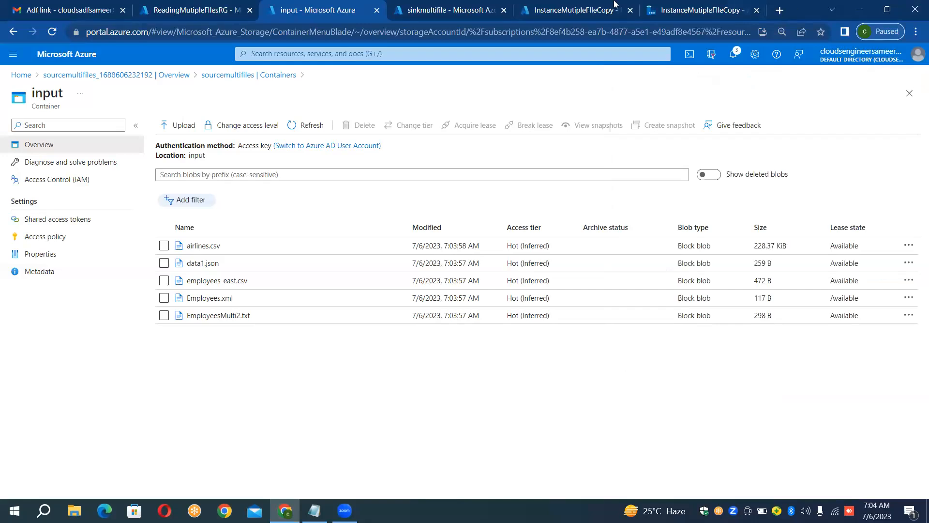
Step: Examine the access tier and available actions of airlines.csv and the access policies of the input container
{"action": "left_click", "coordinate": [442, 6]}
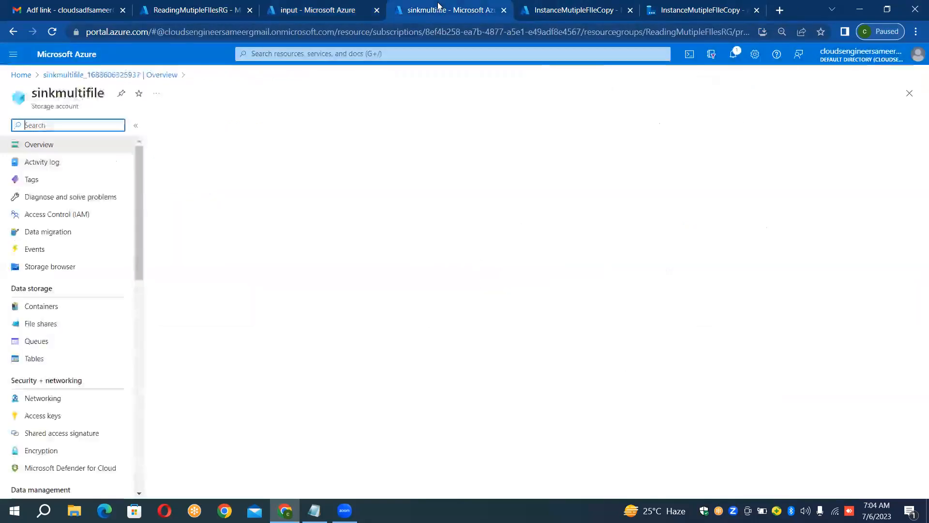
{"action": "left_click", "coordinate": [323, 5]}
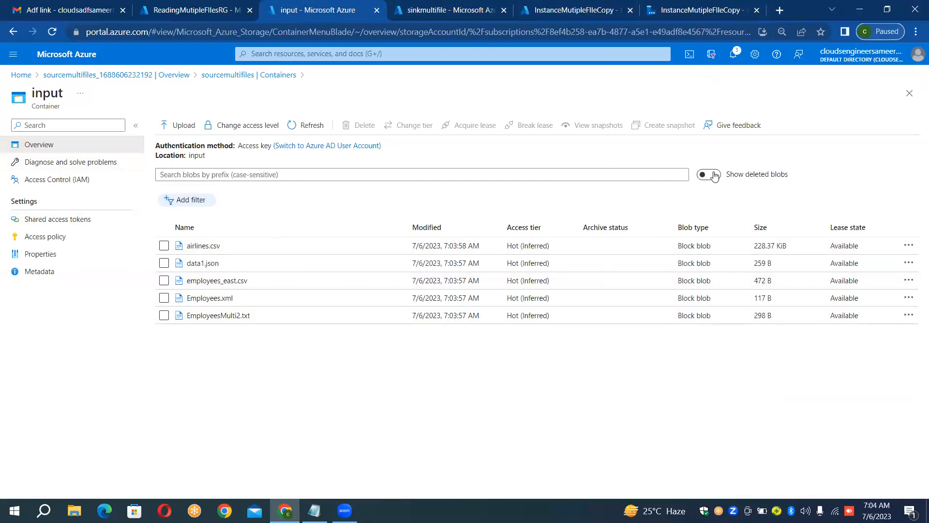
{"action": "left_click", "coordinate": [535, 245]}
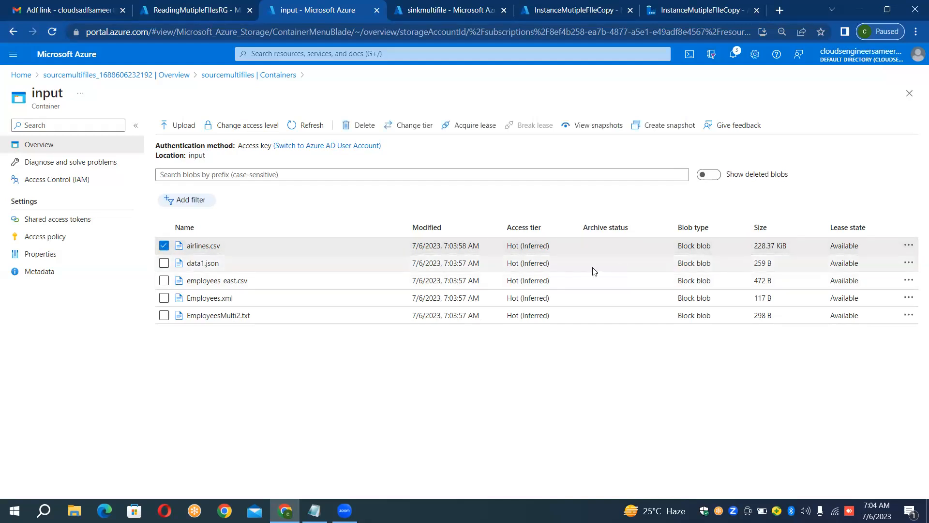
{"action": "left_click", "coordinate": [527, 244]}
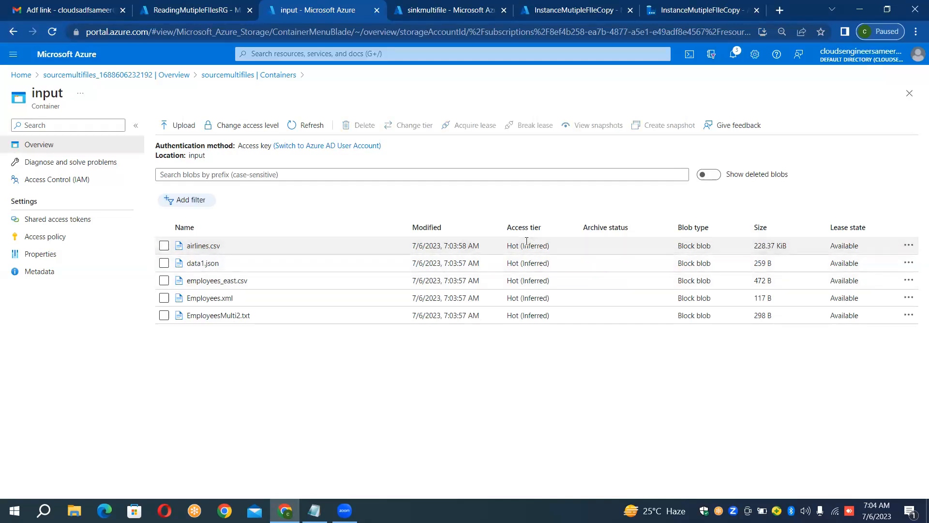
{"action": "left_click", "coordinate": [909, 245]}
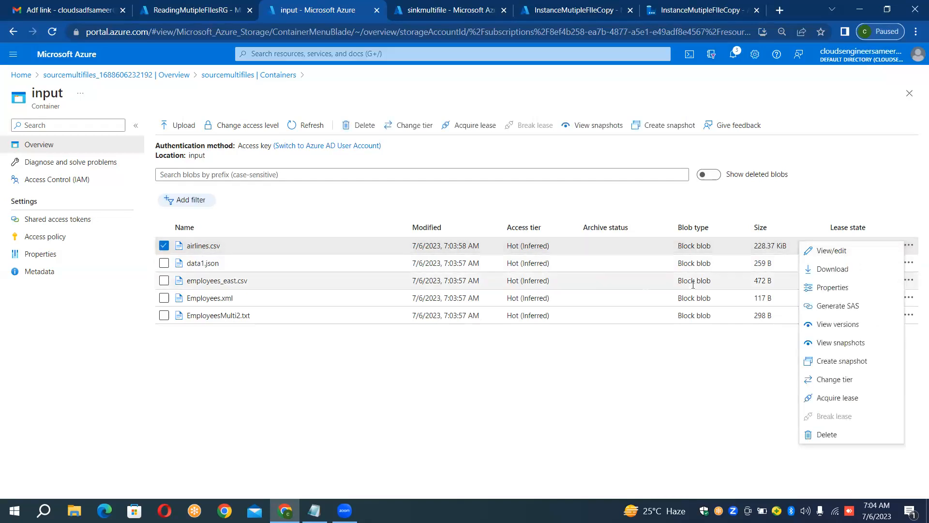
{"action": "left_click", "coordinate": [536, 247]}
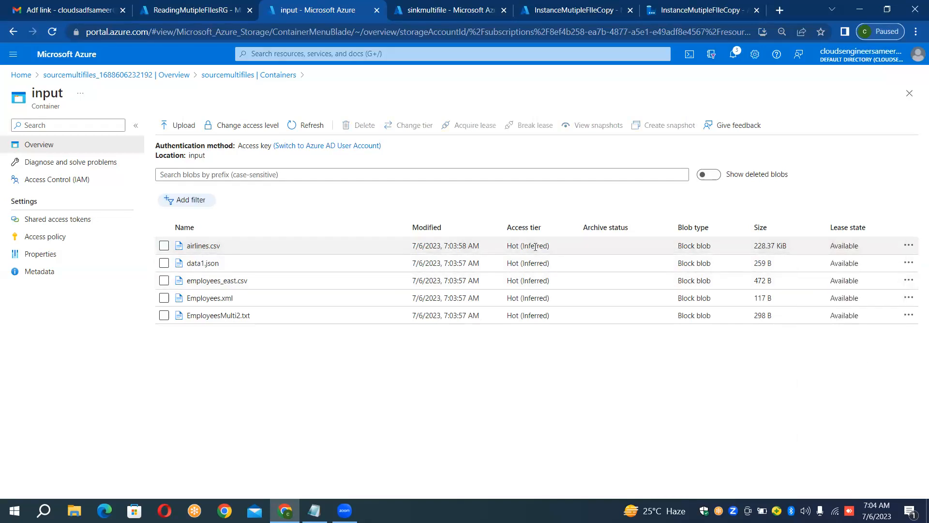
{"action": "left_click", "coordinate": [535, 247]}
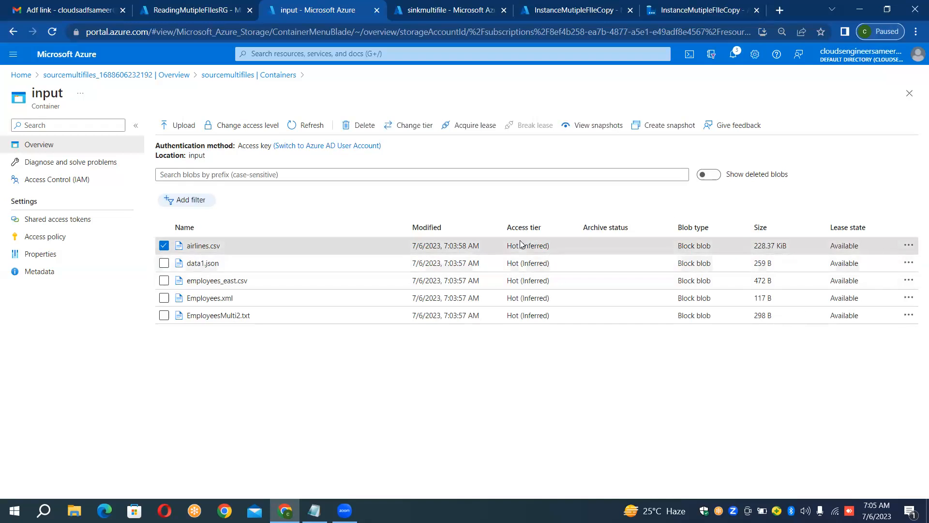
{"action": "left_click", "coordinate": [521, 245]}
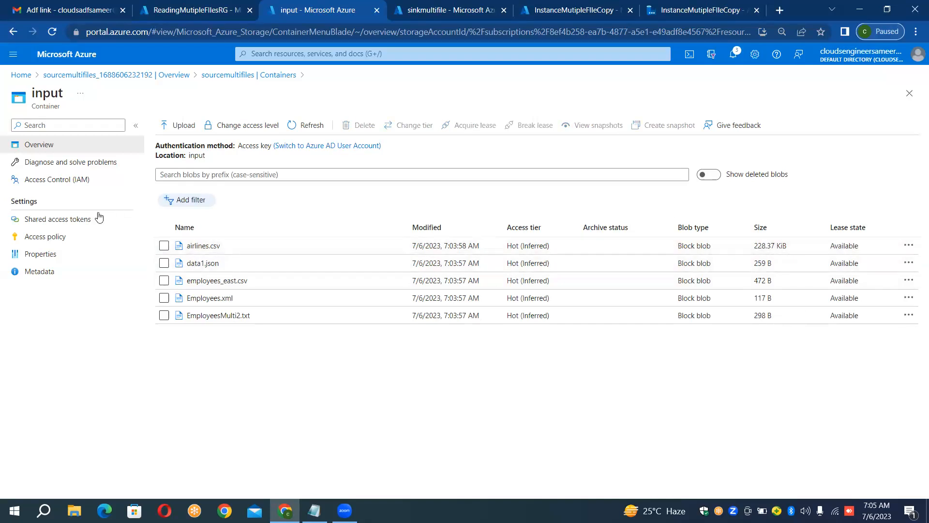
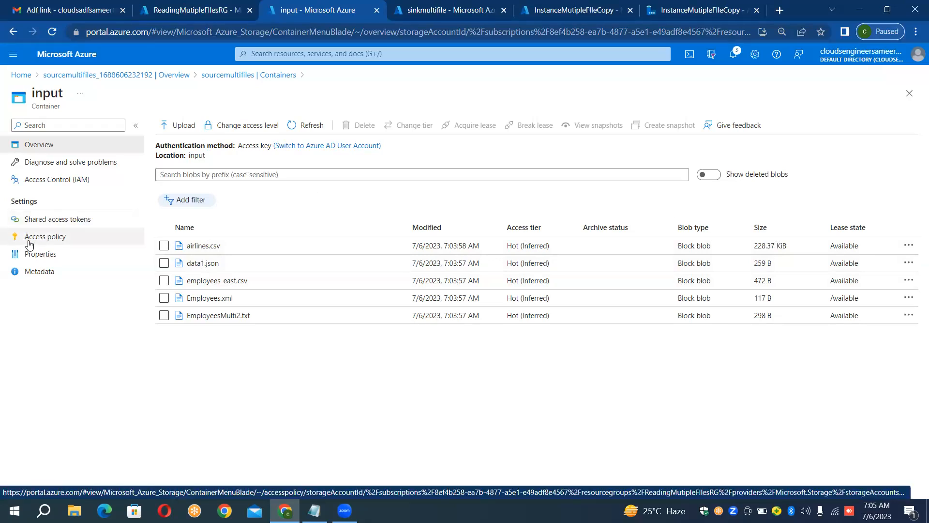
{"action": "left_click", "coordinate": [29, 244]}
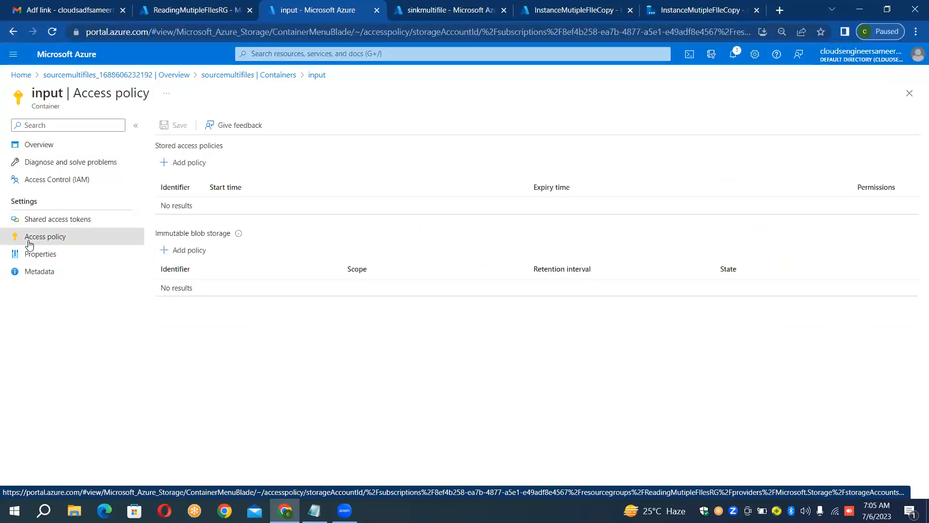
{"action": "left_click", "coordinate": [57, 150]}
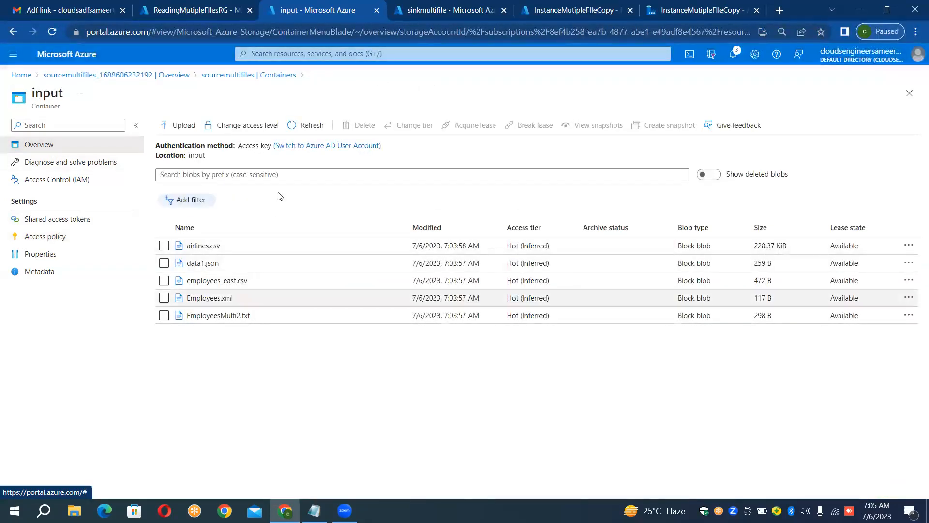
Step: Create a private container named output in the sinkmultifile storage account and open it
{"action": "left_click", "coordinate": [405, 5]}
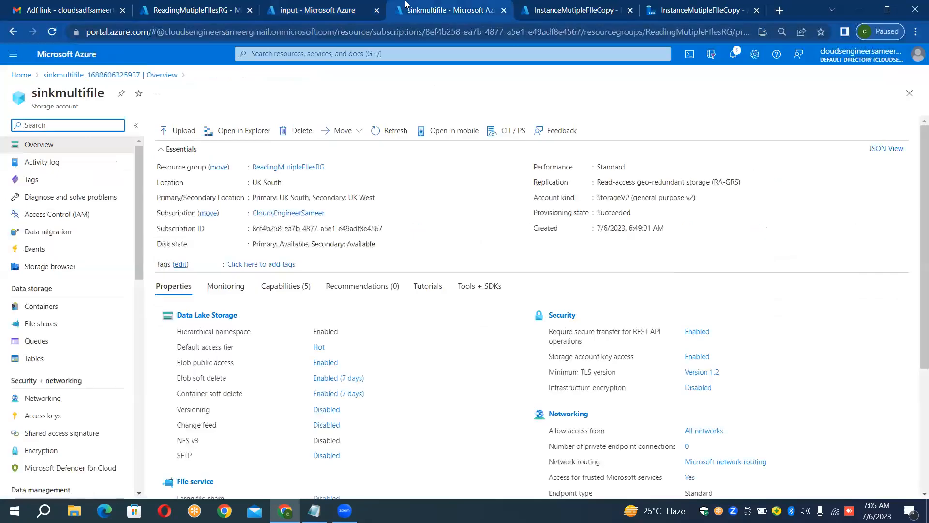
{"action": "left_click", "coordinate": [32, 307]}
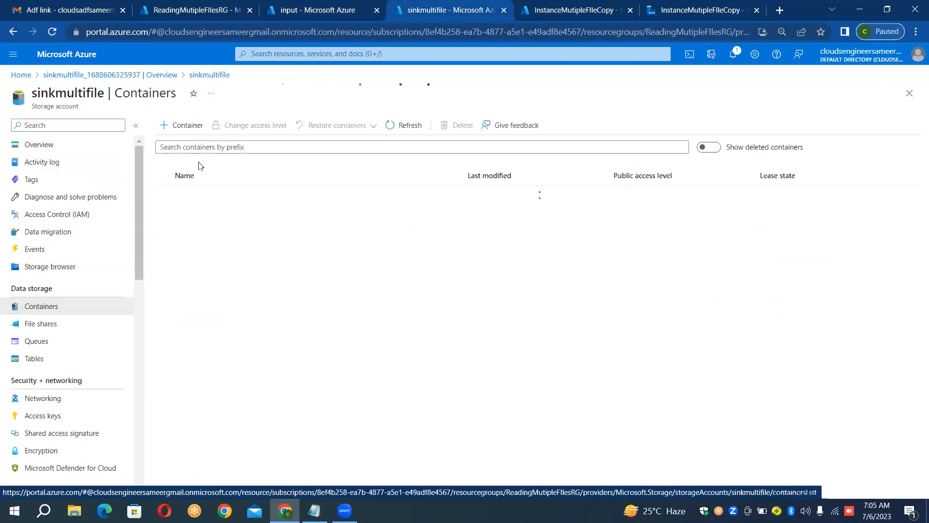
{"action": "left_click", "coordinate": [189, 126]}
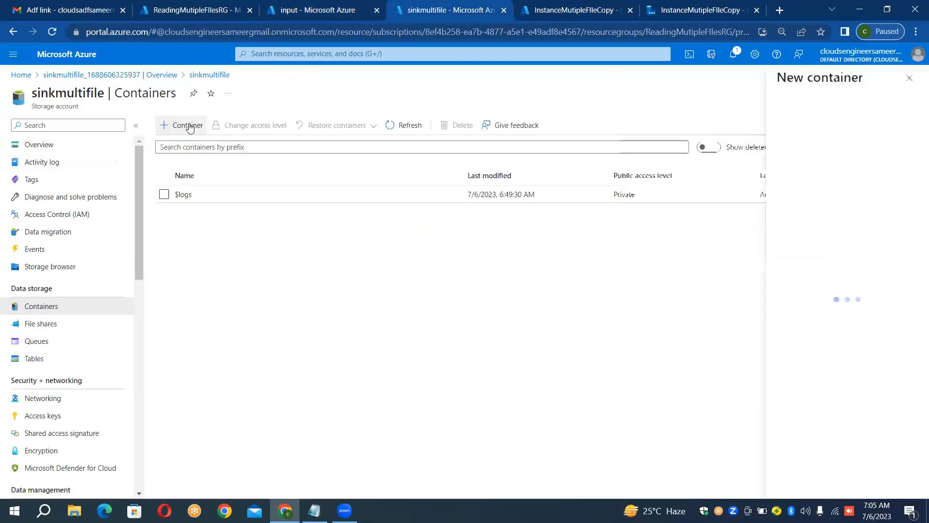
{"action": "type", "text": "output"}
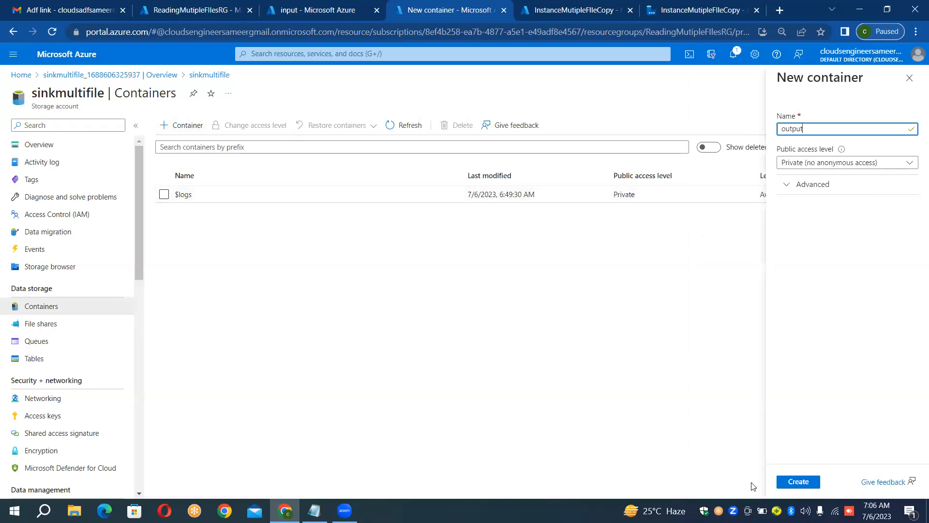
{"action": "left_click", "coordinate": [790, 480]}
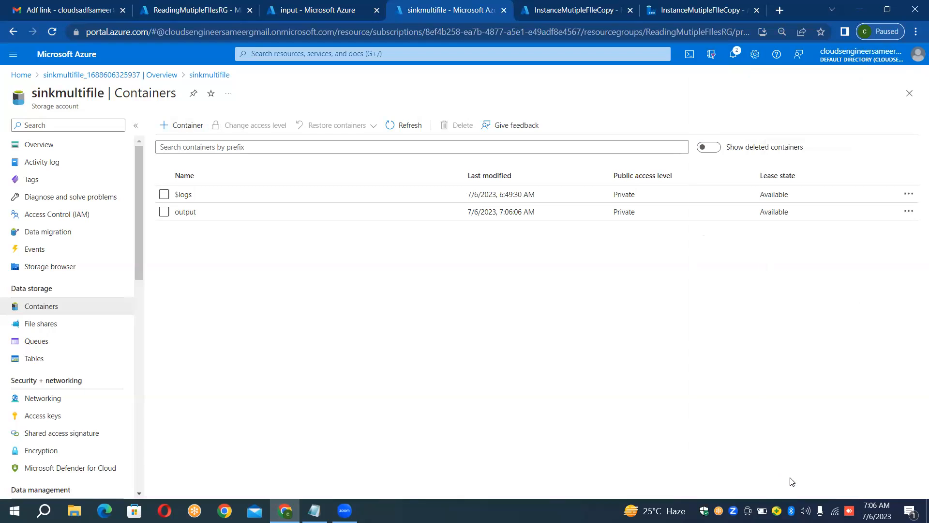
{"action": "left_click", "coordinate": [648, 213]}
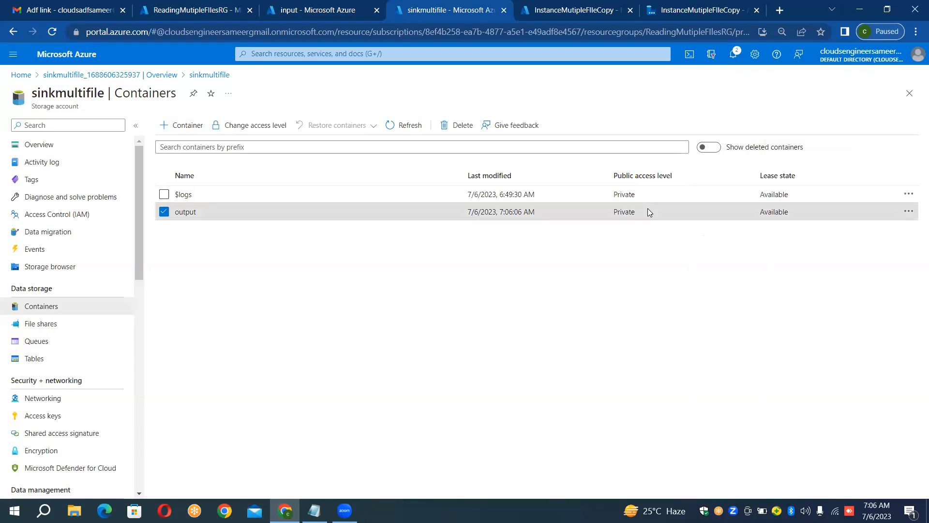
{"action": "left_click", "coordinate": [186, 212]}
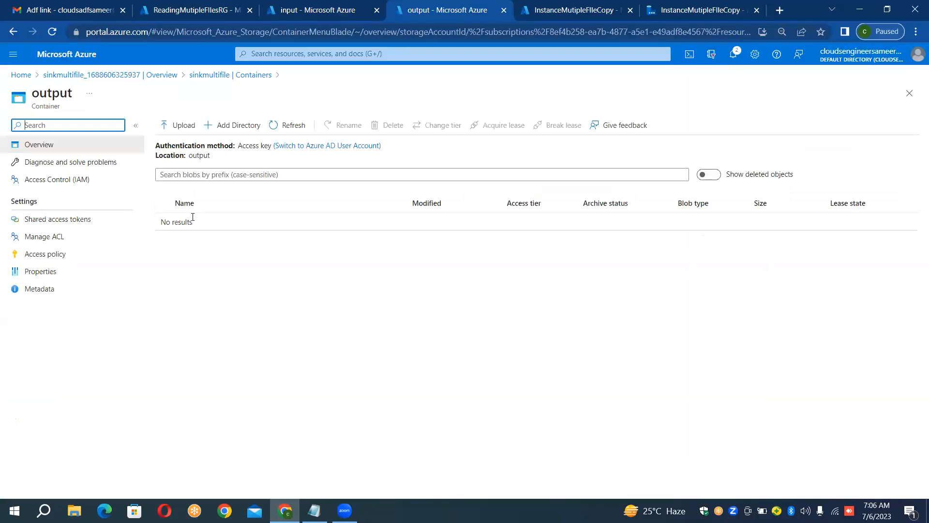
Step: Switch to the pipeline in Azure Data Factory Studio and cancel the open dataset format selection
{"action": "left_click", "coordinate": [561, 5]}
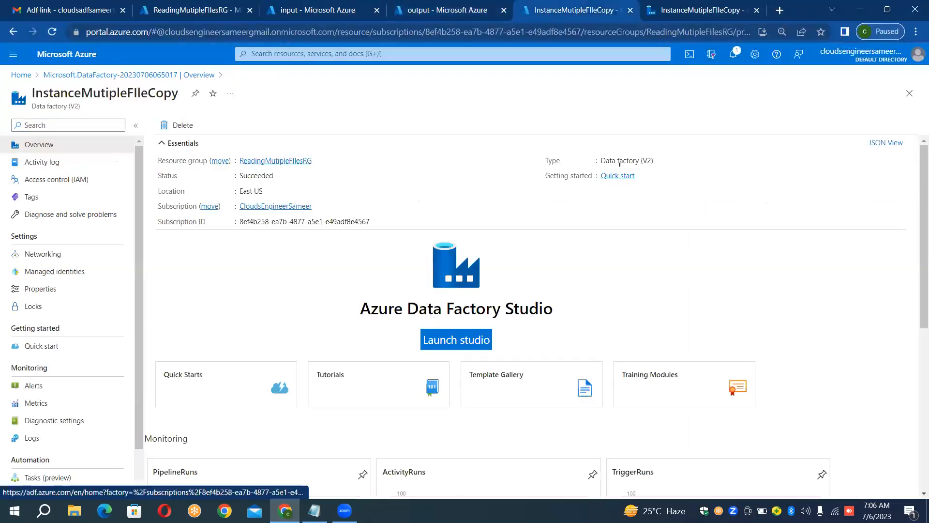
{"action": "left_click", "coordinate": [677, 5]}
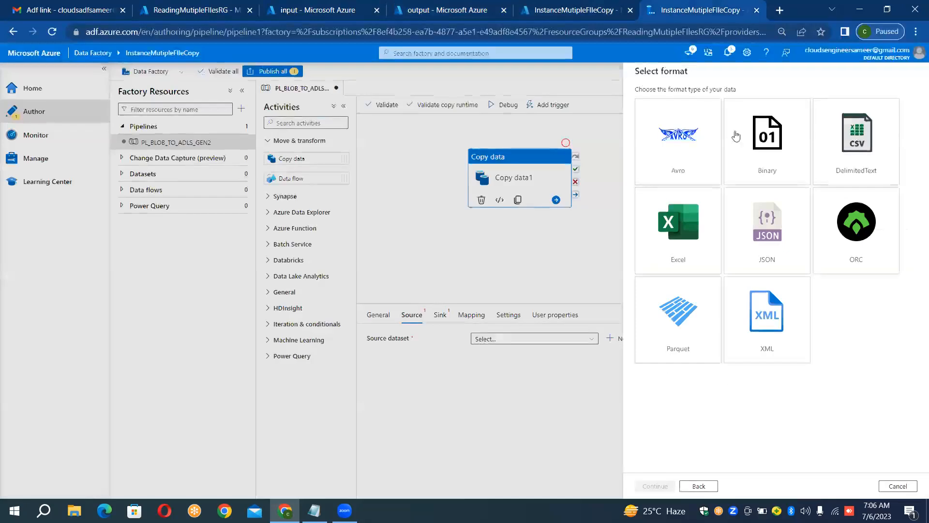
{"action": "double_click", "coordinate": [762, 306]}
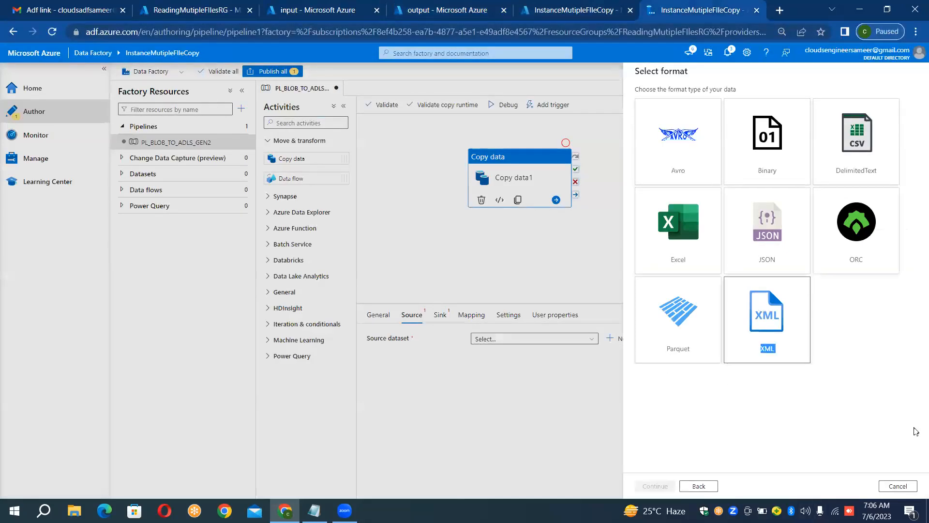
{"action": "left_click", "coordinate": [903, 487]}
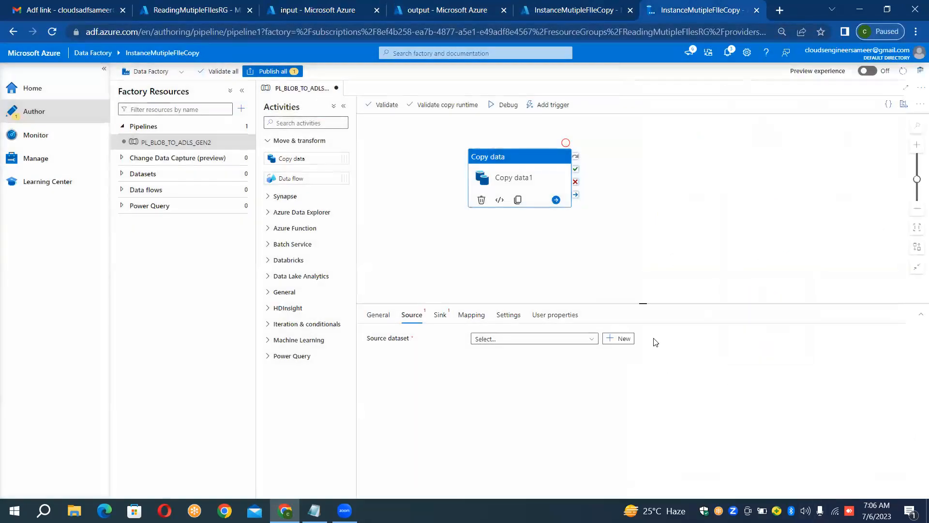
Step: Check the files in the input container, and start a Binary source dataset on Azure Blob Storage for the Copy data activity
{"action": "left_click", "coordinate": [347, 8]}
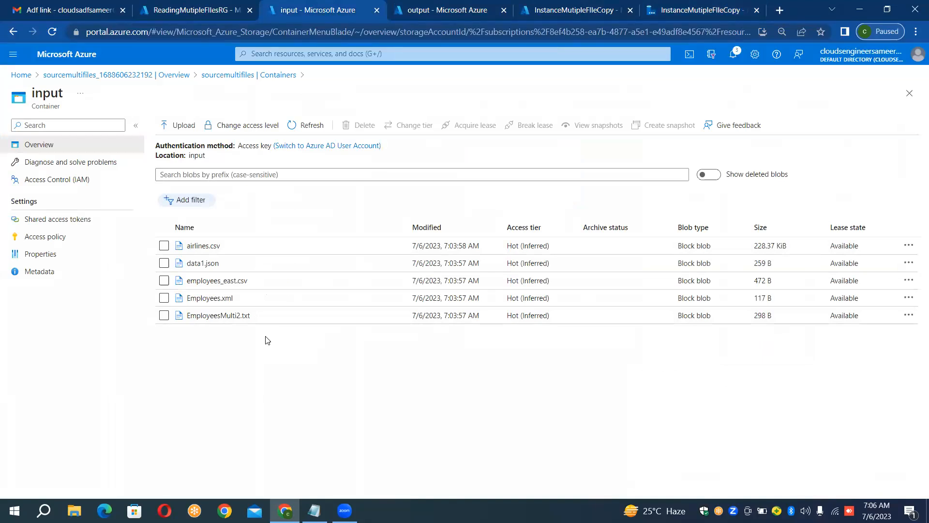
{"action": "left_click", "coordinate": [678, 6]}
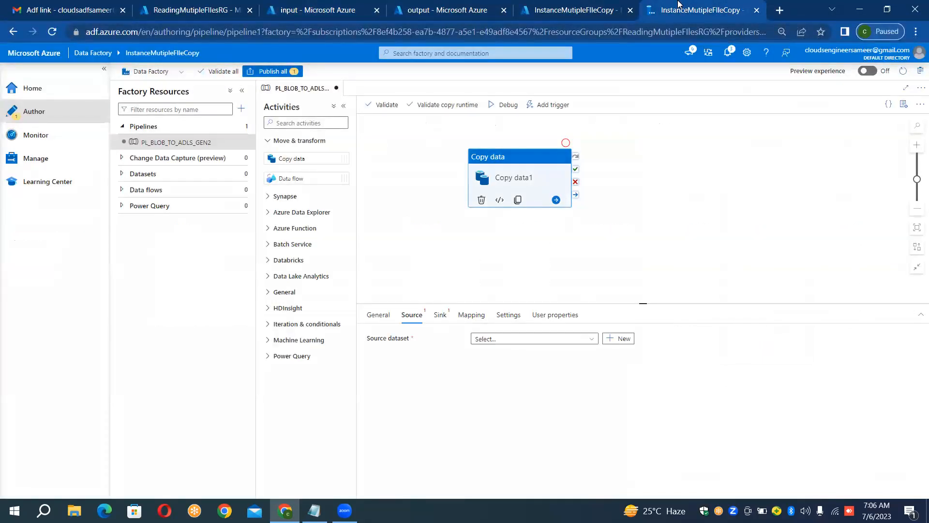
{"action": "left_click", "coordinate": [532, 167]}
{"action": "left_click", "coordinate": [609, 339]}
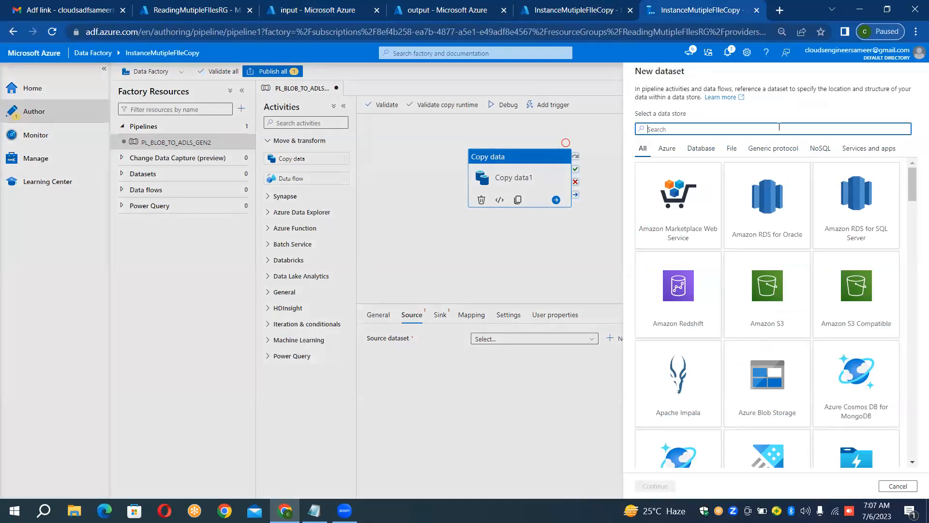
{"action": "type", "text": "blob"}
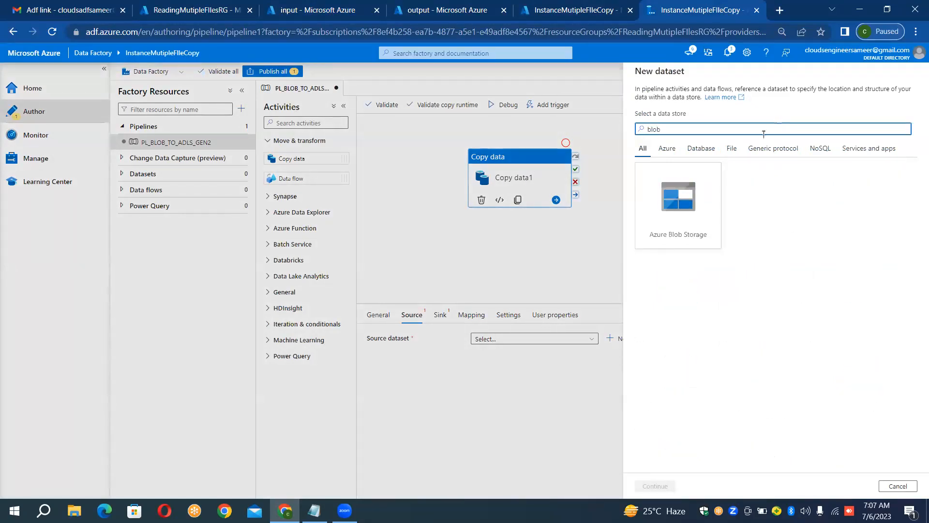
{"action": "double_click", "coordinate": [698, 216]}
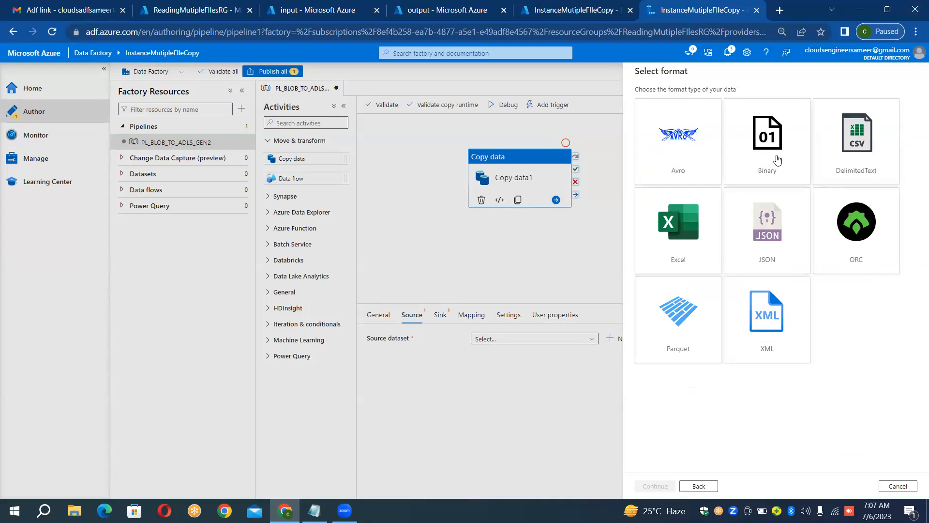
{"action": "double_click", "coordinate": [778, 160]}
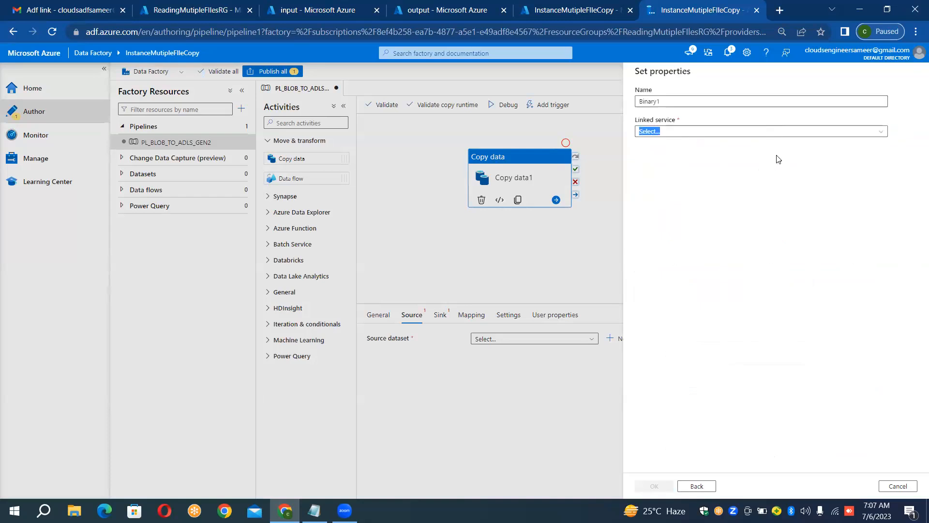
Step: Name the source dataset DS_BLOB_SOURCE and assign it the LS_BLOB_SOURCE linked service
{"action": "left_click", "coordinate": [787, 98]}
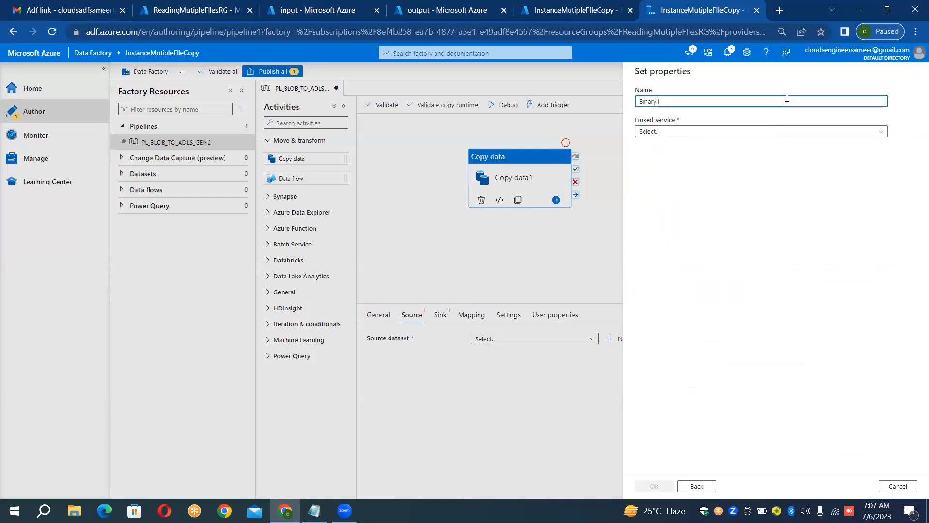
{"action": "key", "text": "ctrl+a"}
{"action": "key", "text": "BackSpace"}
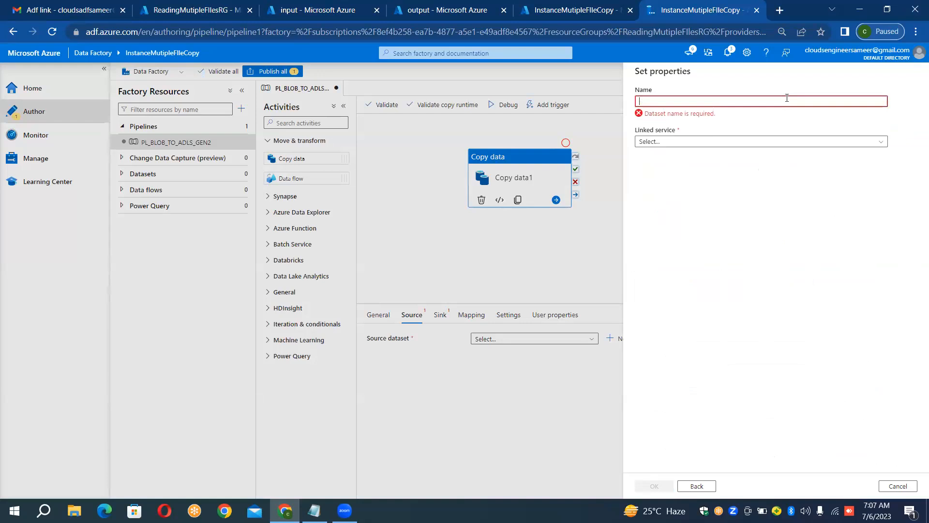
{"action": "type", "text": "DS_"}
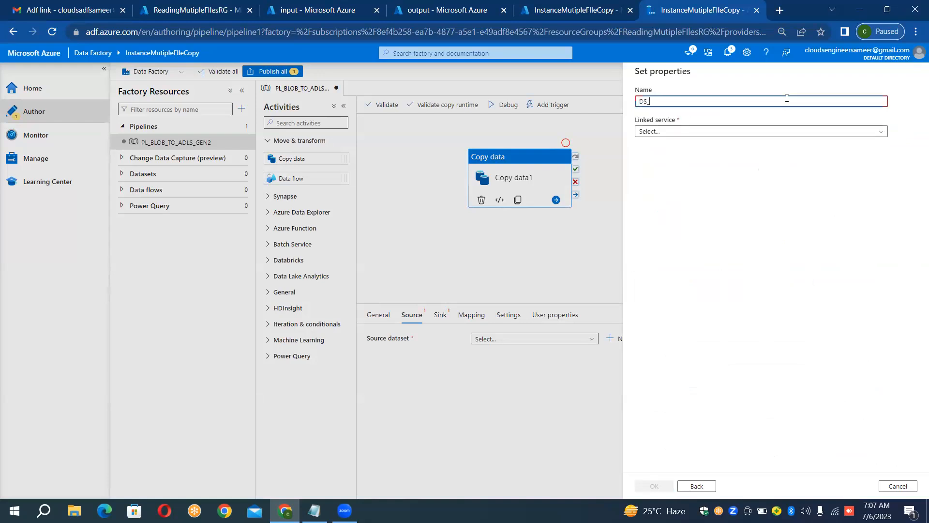
{"action": "type", "text": "BLOB_"}
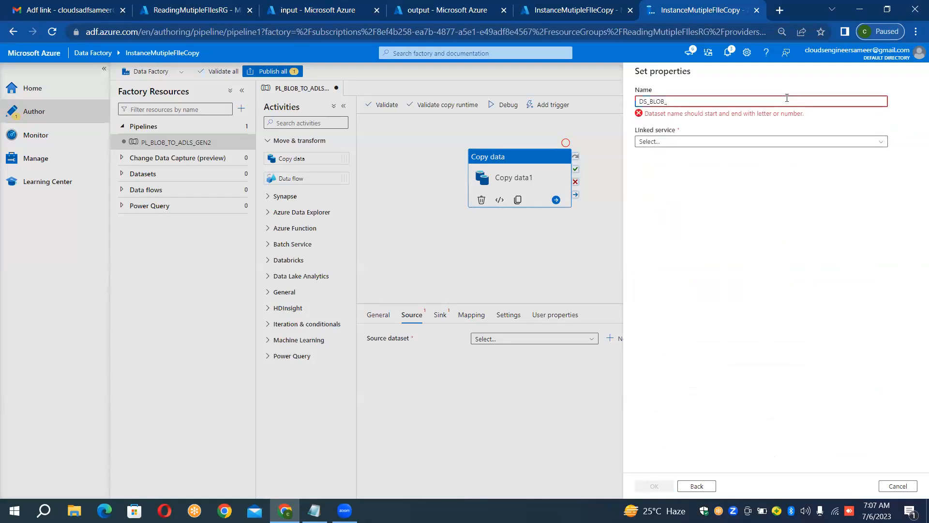
{"action": "type", "text": "S"}
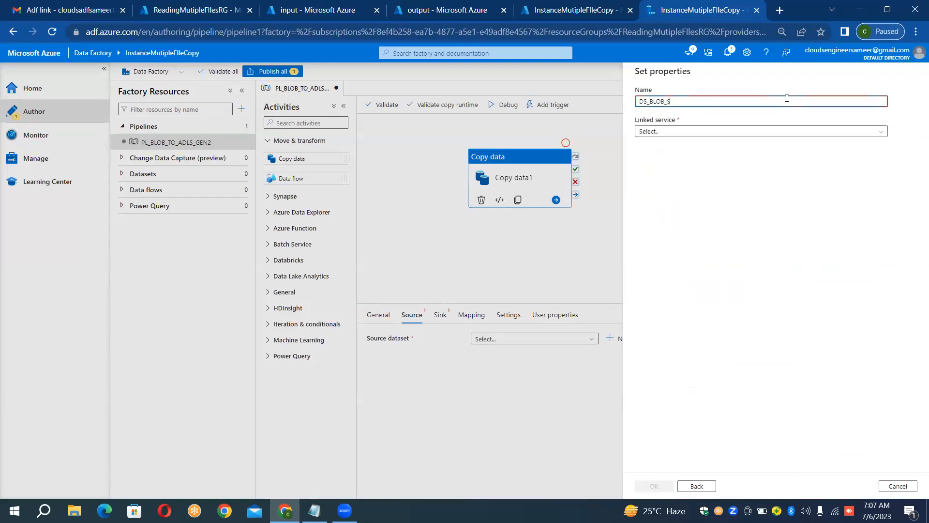
{"action": "type", "text": "OURCE"}
{"action": "left_click", "coordinate": [771, 132]}
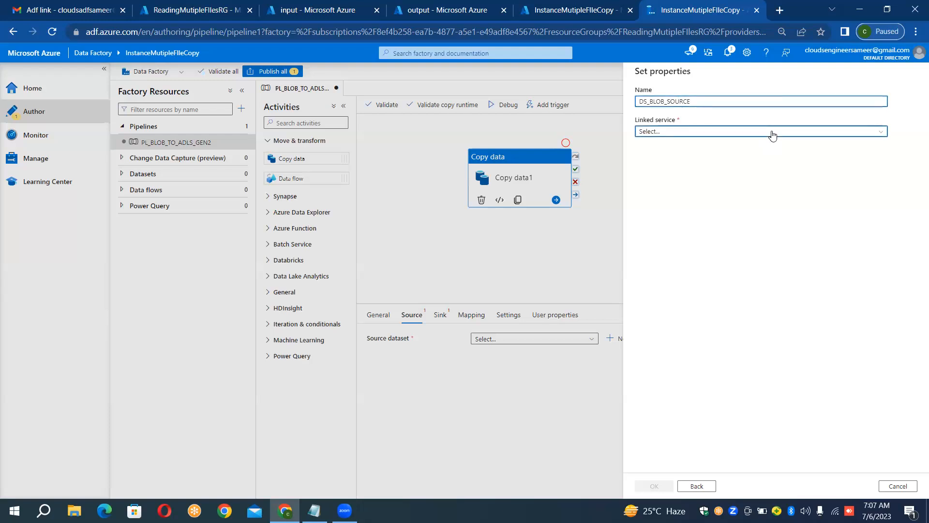
{"action": "left_click", "coordinate": [737, 193]}
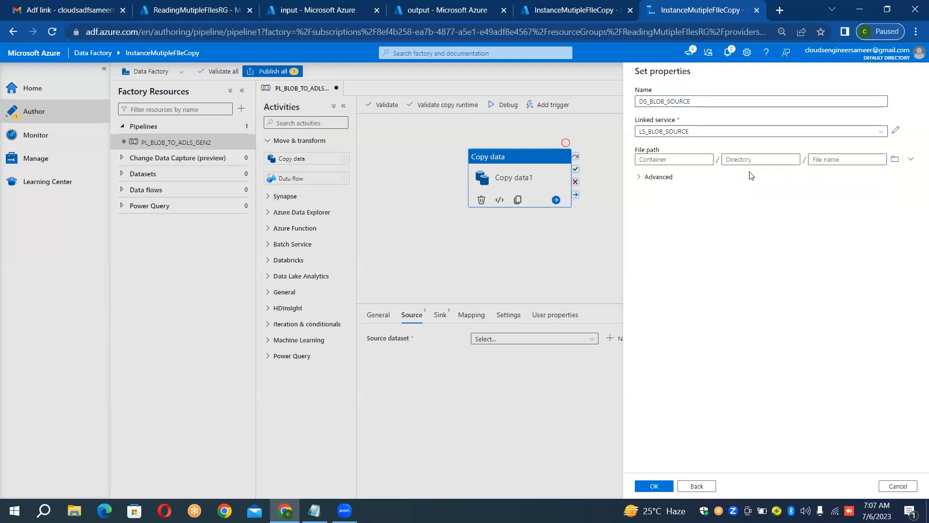
Step: Set the source dataset's file path to the input container and create the dataset
{"action": "left_click", "coordinate": [895, 159]}
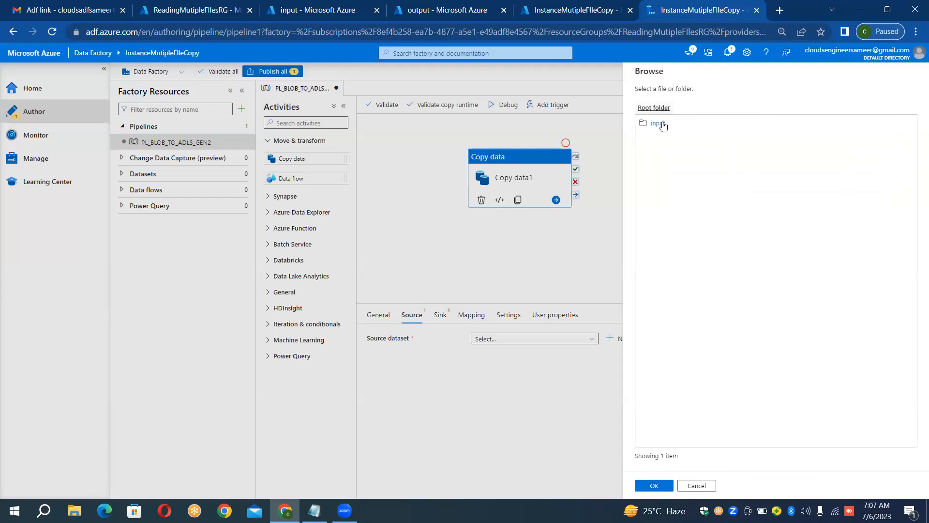
{"action": "double_click", "coordinate": [661, 125]}
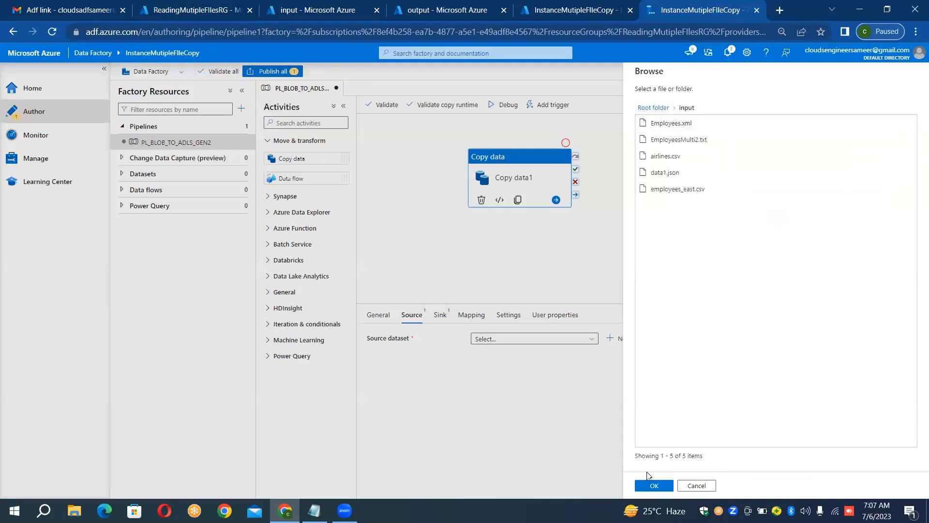
{"action": "left_click", "coordinate": [653, 485]}
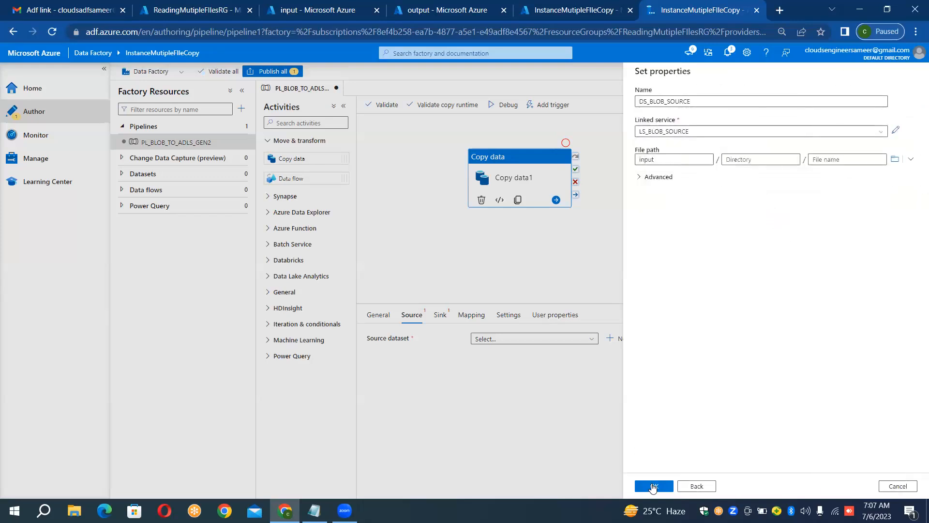
{"action": "left_click", "coordinate": [653, 486]}
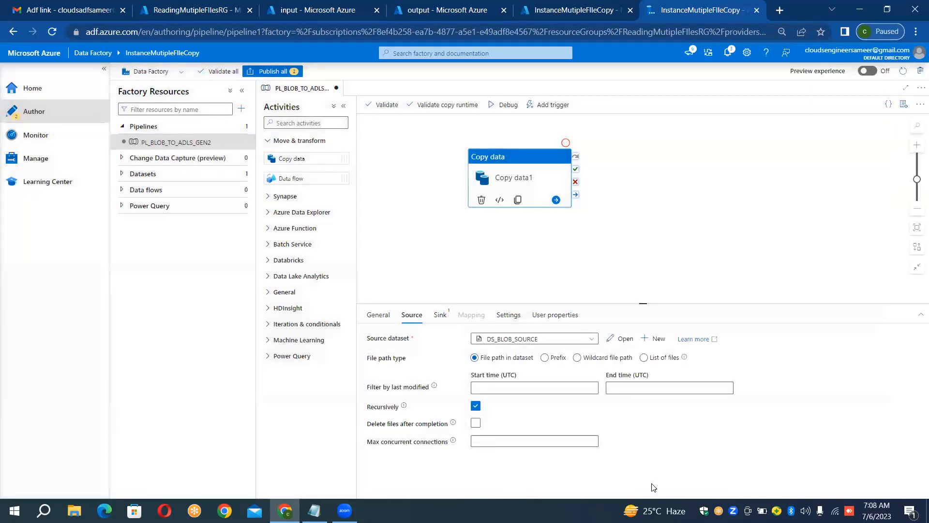
Step: Set the copy source to a wildcard file path with * as the wildcard file name
{"action": "left_click", "coordinate": [577, 358]}
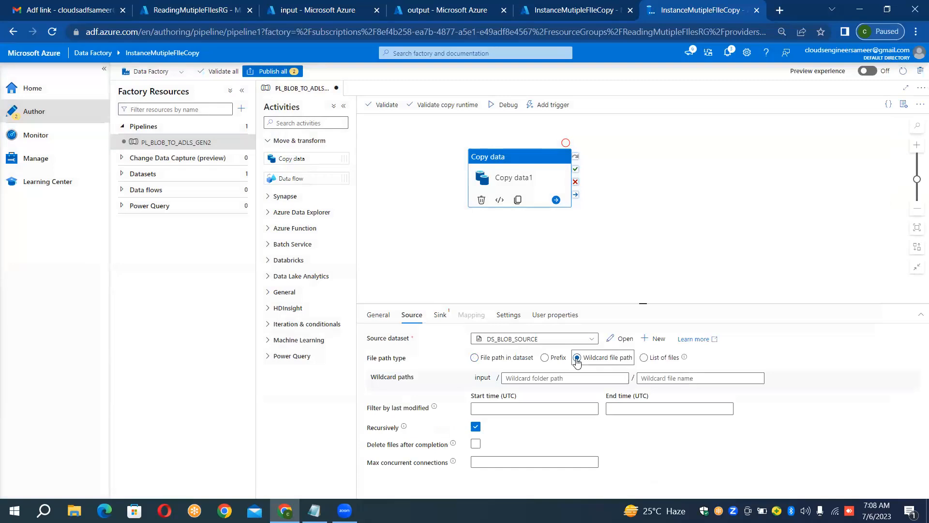
{"action": "left_click", "coordinate": [667, 377]}
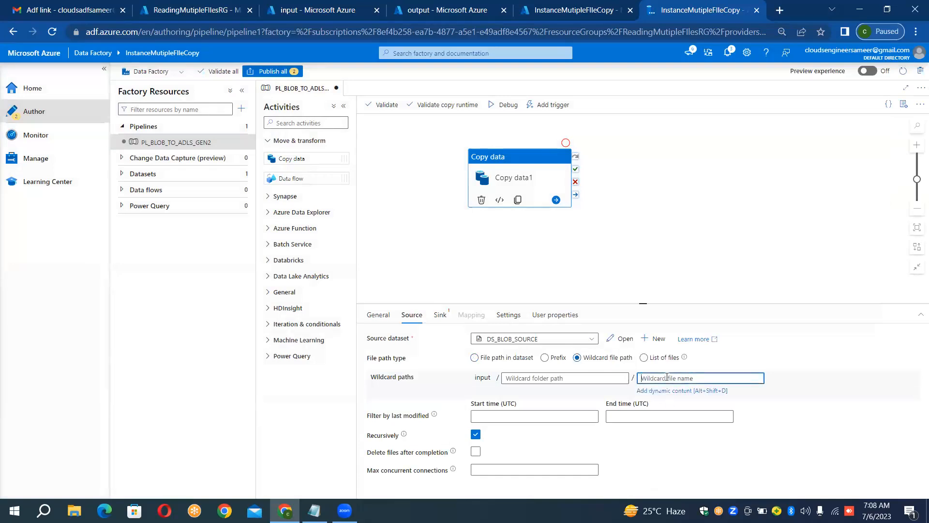
{"action": "type", "text": "*"}
Step: Start a new Binary sink dataset on Azure Data Lake Storage Gen2 for the Copy data activity
{"action": "left_click", "coordinate": [440, 315]}
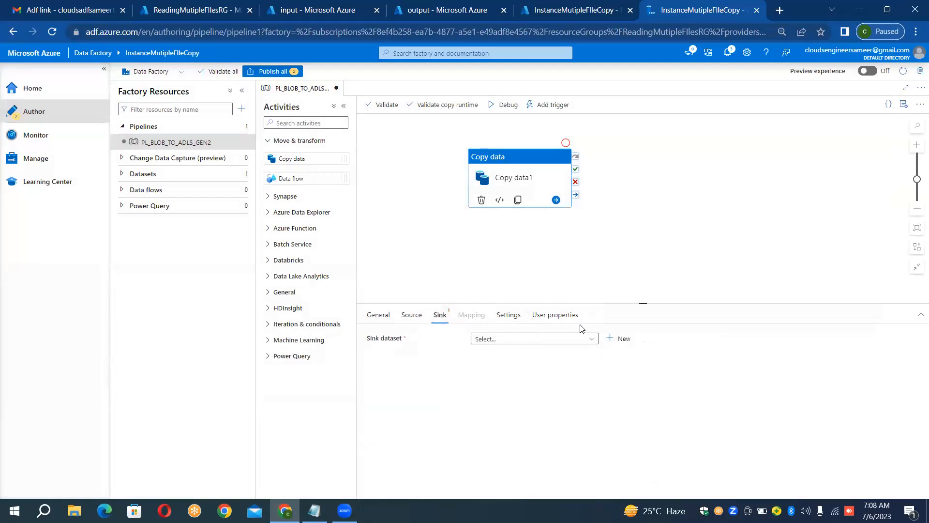
{"action": "left_click", "coordinate": [615, 338]}
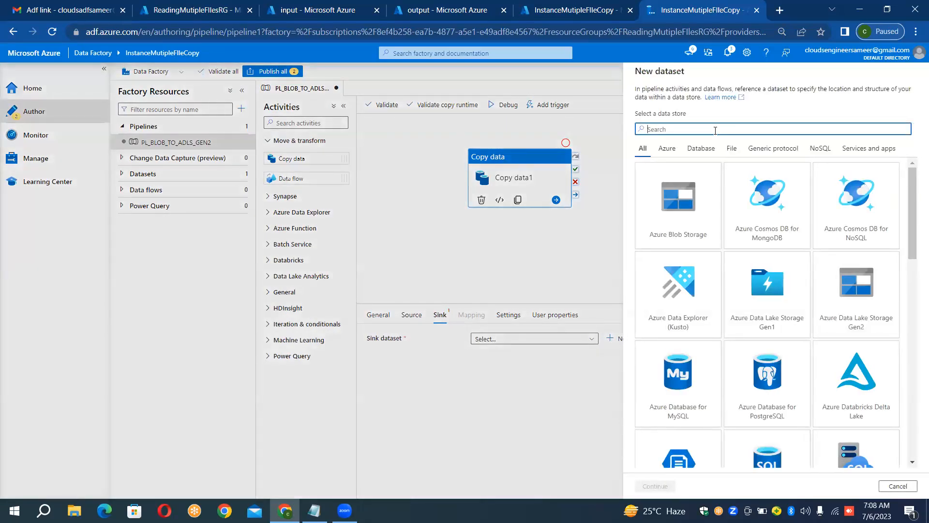
{"action": "type", "text": "2"}
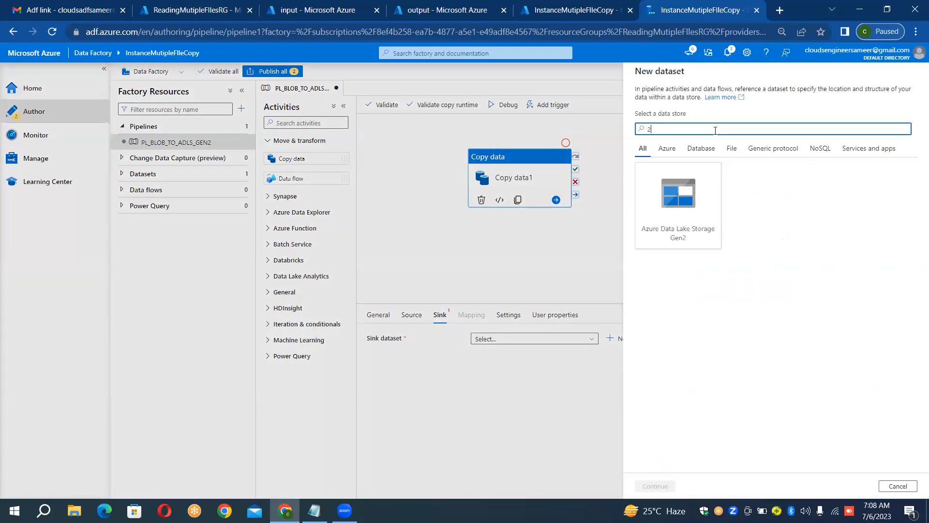
{"action": "left_click", "coordinate": [688, 184]}
{"action": "double_click", "coordinate": [689, 184]}
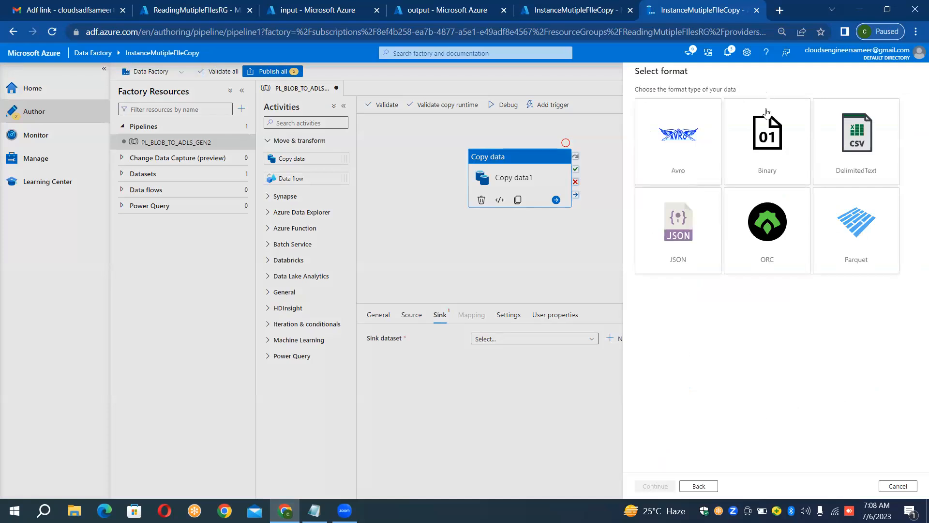
{"action": "double_click", "coordinate": [768, 137]}
Step: Assign the LS_ADLS_GEN2_SINK linked service to the sink dataset and name it DS_ADLS_GEN2_SINK
{"action": "left_click", "coordinate": [768, 131]}
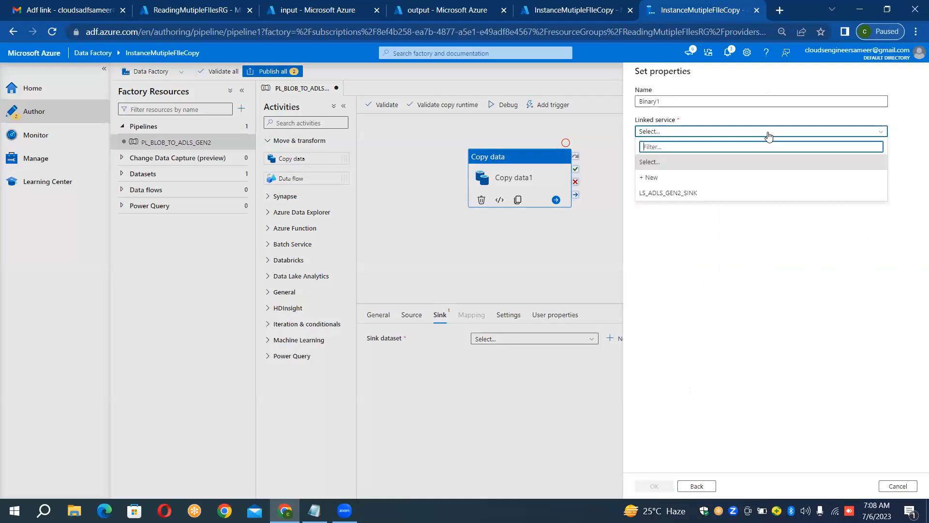
{"action": "left_click", "coordinate": [712, 194]}
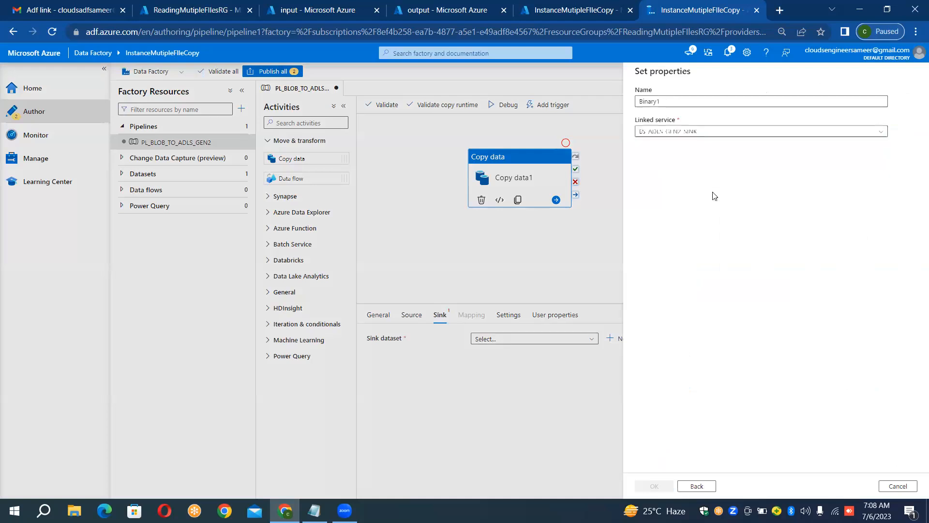
{"action": "left_click", "coordinate": [720, 98]}
{"action": "key", "text": "BackSpace"}
{"action": "key", "text": "BackSpace"}
{"action": "key", "text": "BackSpace"}
{"action": "key", "text": "BackSpace"}
{"action": "key", "text": "BackSpace"}
{"action": "key", "text": "BackSpace"}
{"action": "key", "text": "BackSpace"}
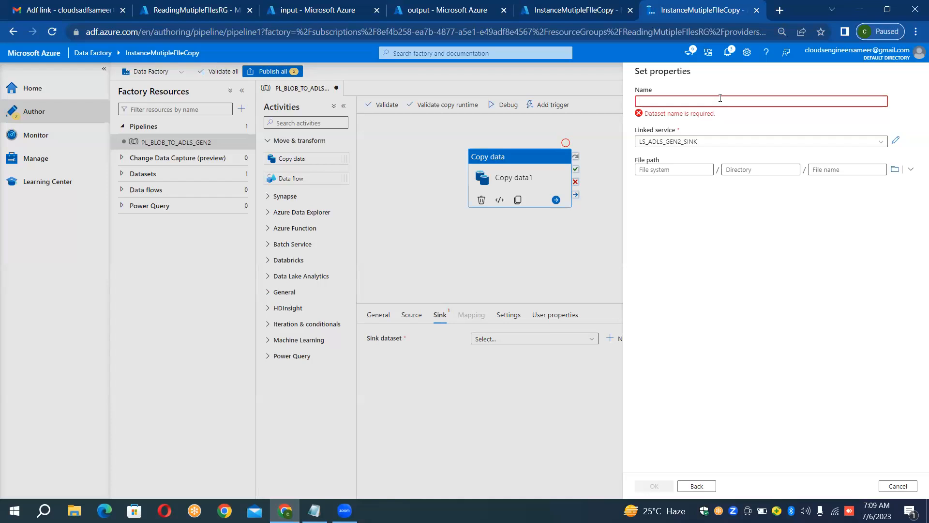
{"action": "type", "text": "S"}
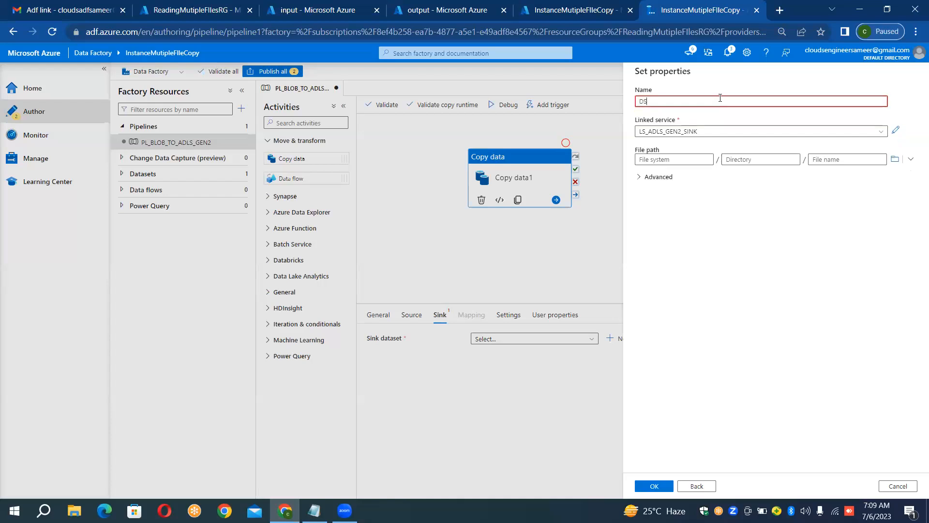
{"action": "type", "text": "_ADLS_"}
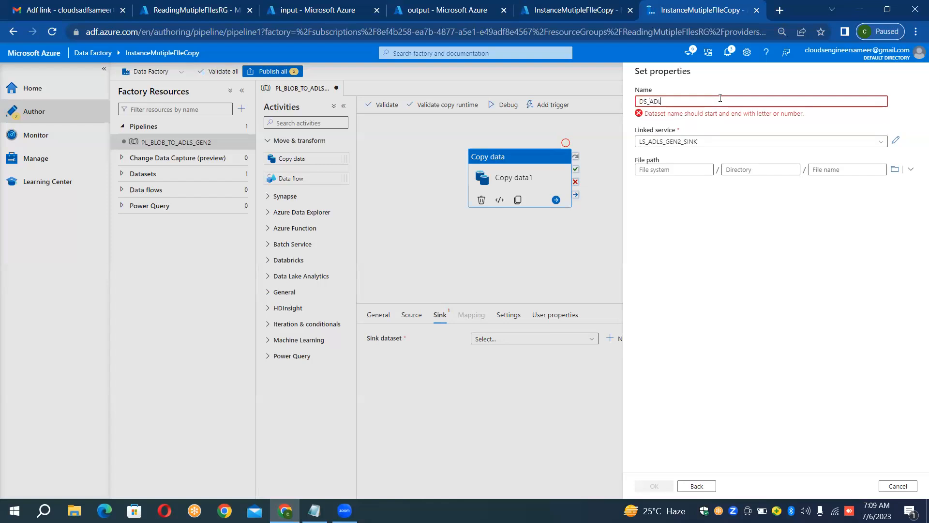
{"action": "type", "text": "E"}
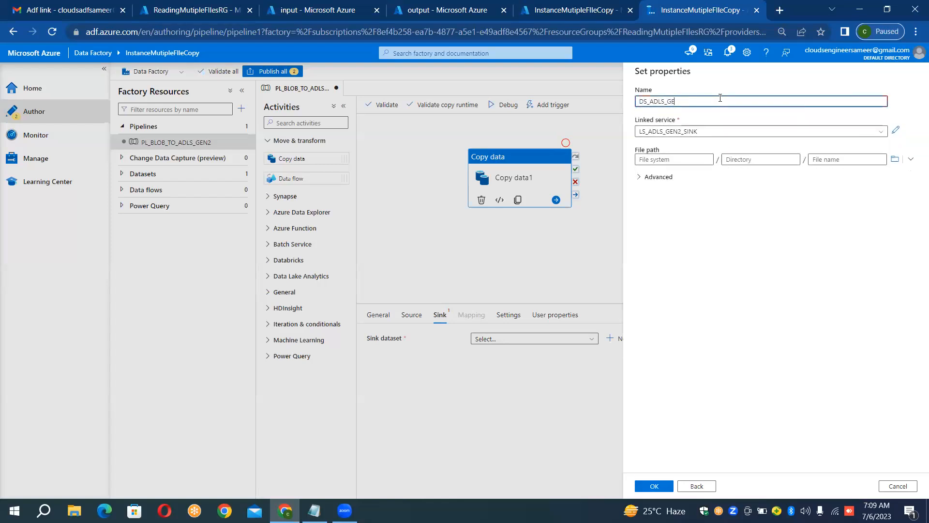
{"action": "type", "text": "N2_SINK"}
Step: Set the sink dataset's file path to the output container and create the dataset
{"action": "left_click", "coordinate": [895, 162]}
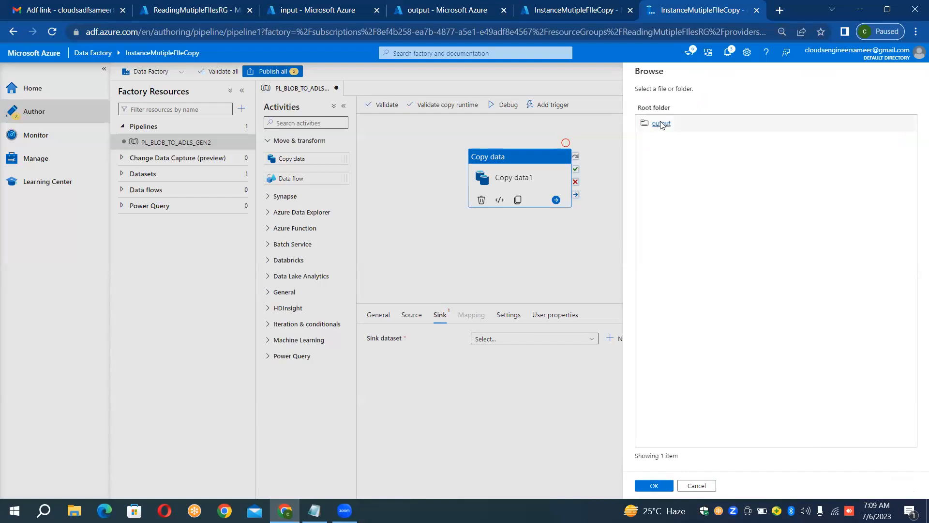
{"action": "left_click", "coordinate": [662, 124]}
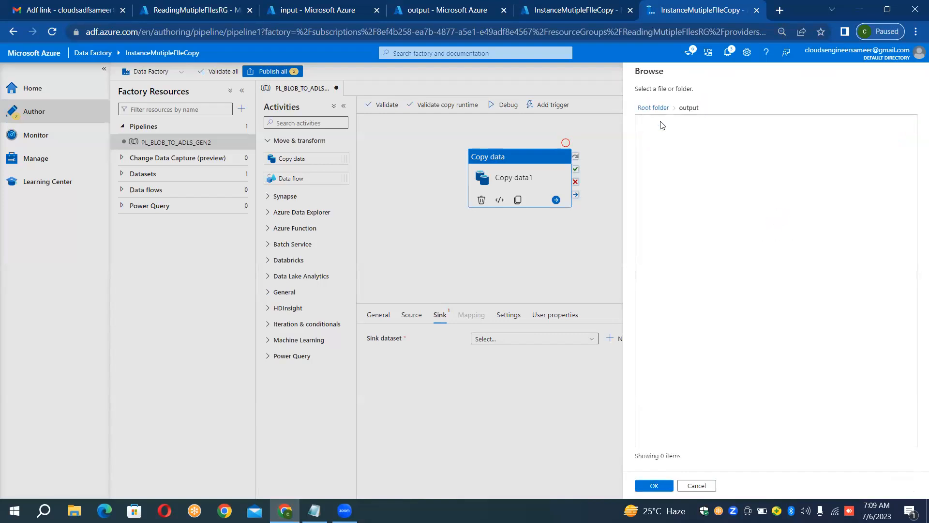
{"action": "left_click", "coordinate": [660, 485]}
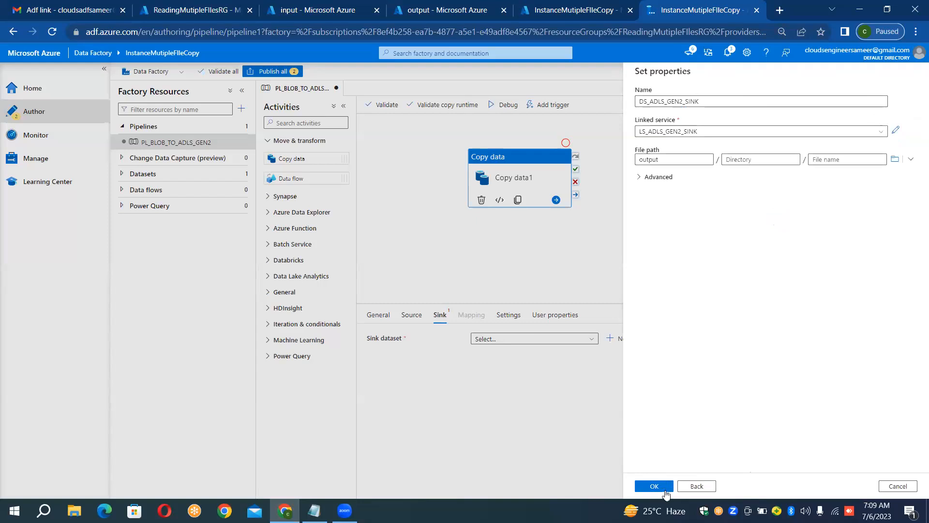
{"action": "left_click", "coordinate": [657, 486]}
Step: Switch the copy source's file path type to File path in dataset, and check the file path of DS_BLOB_SOURCE
{"action": "left_click", "coordinate": [412, 315]}
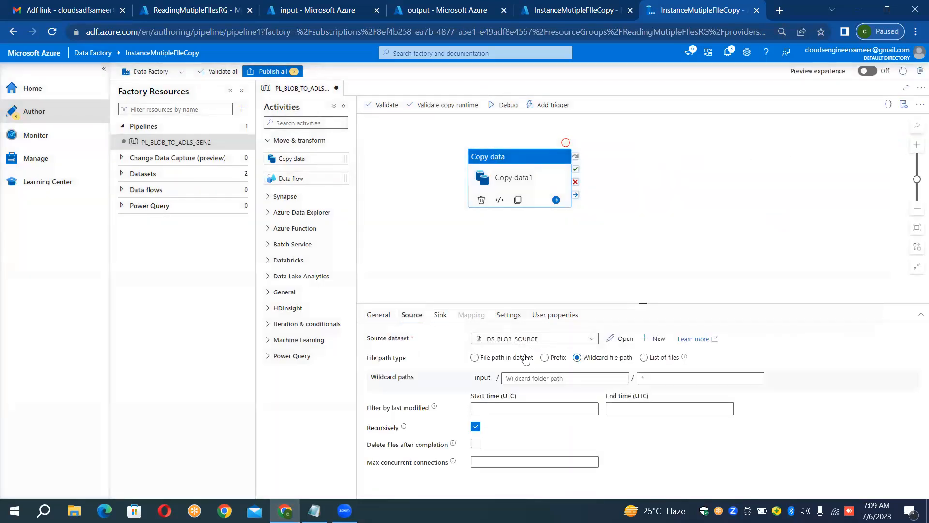
{"action": "left_click", "coordinate": [474, 359]}
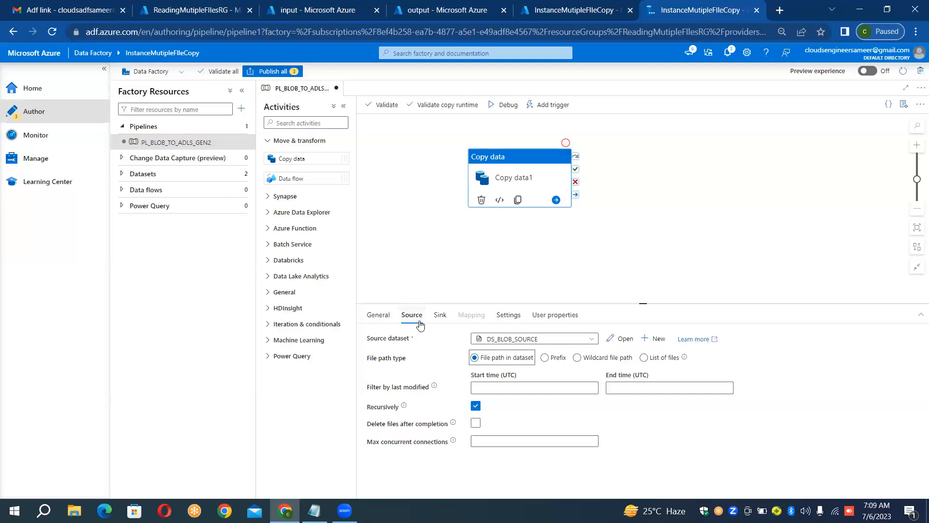
{"action": "left_click", "coordinate": [216, 174]}
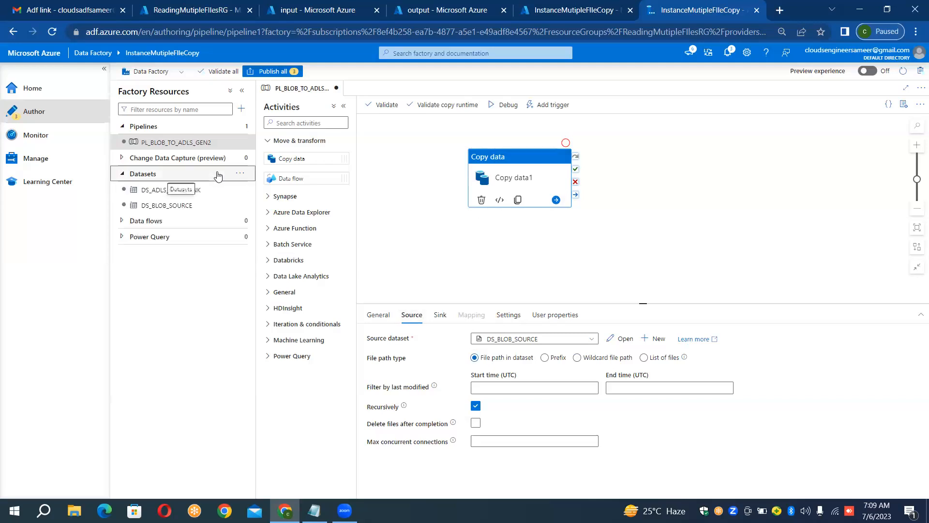
{"action": "left_click", "coordinate": [180, 204]}
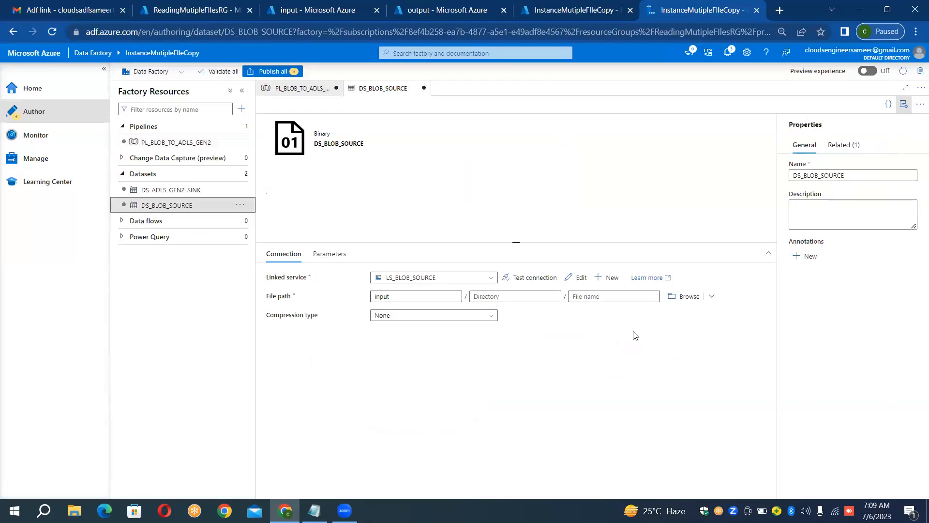
{"action": "left_click", "coordinate": [548, 297]}
{"action": "left_click", "coordinate": [602, 296]}
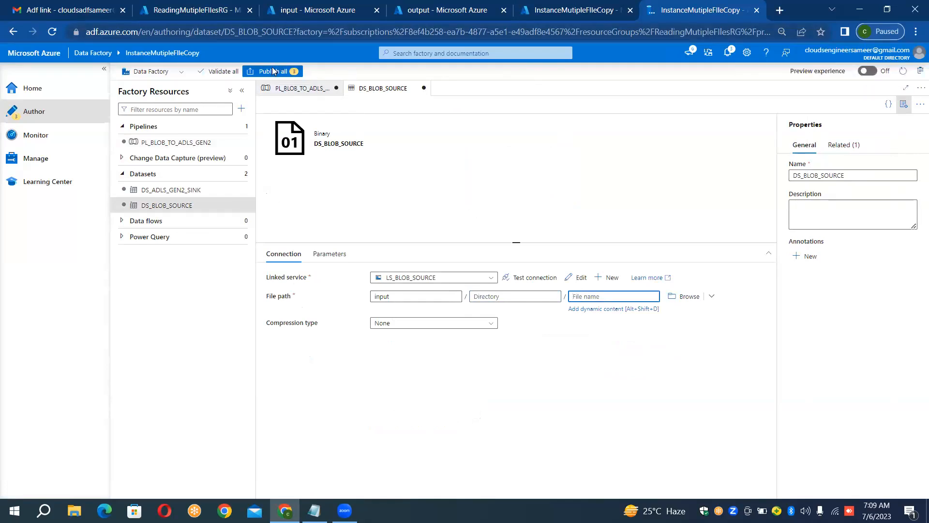
Step: Debug the PL_BLOB_TO_ADLS_GEN2 pipeline, and refresh the output container to check the copied files
{"action": "left_click", "coordinate": [175, 130]}
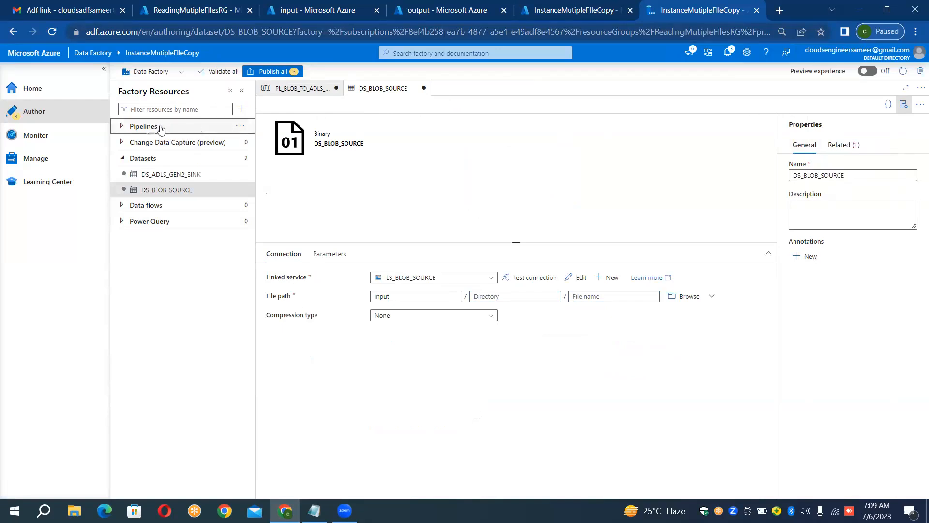
{"action": "left_click", "coordinate": [121, 126]}
{"action": "left_click", "coordinate": [151, 145]}
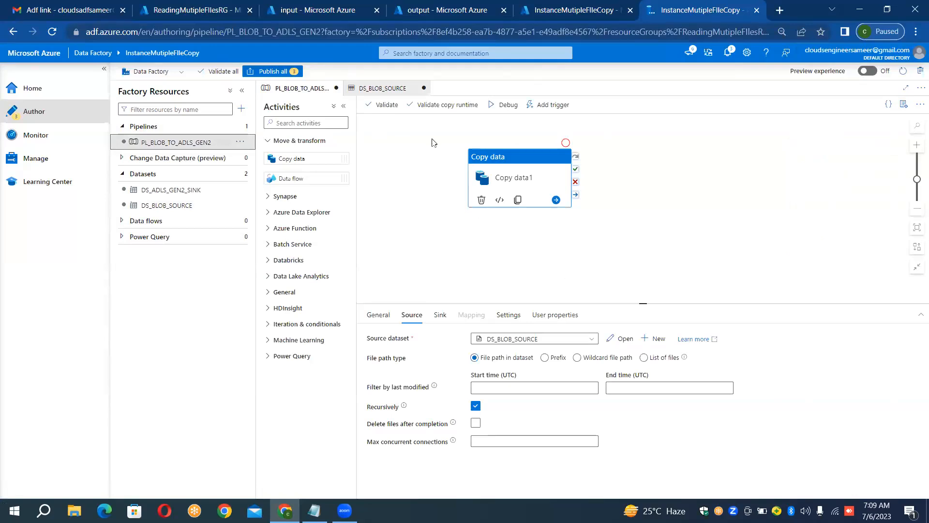
{"action": "left_click", "coordinate": [494, 111]}
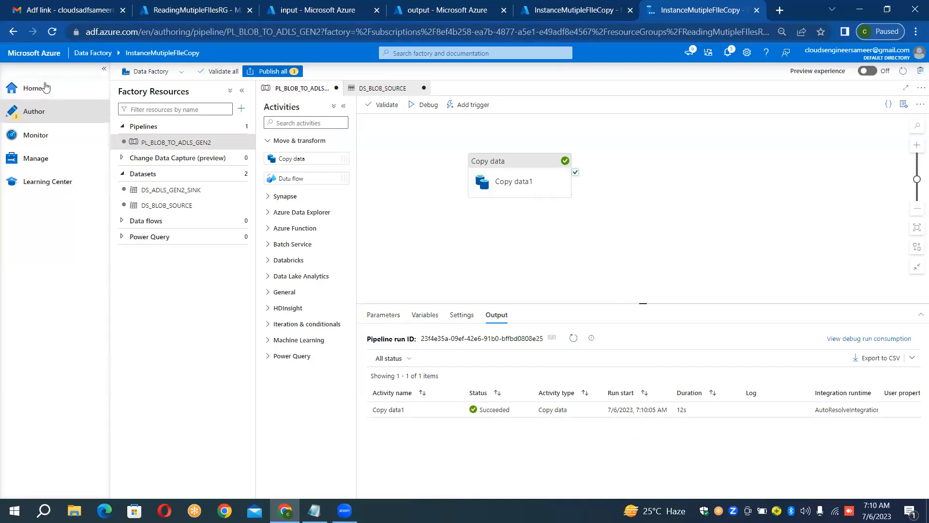
{"action": "left_click", "coordinate": [445, 5]}
{"action": "left_click", "coordinate": [287, 128]}
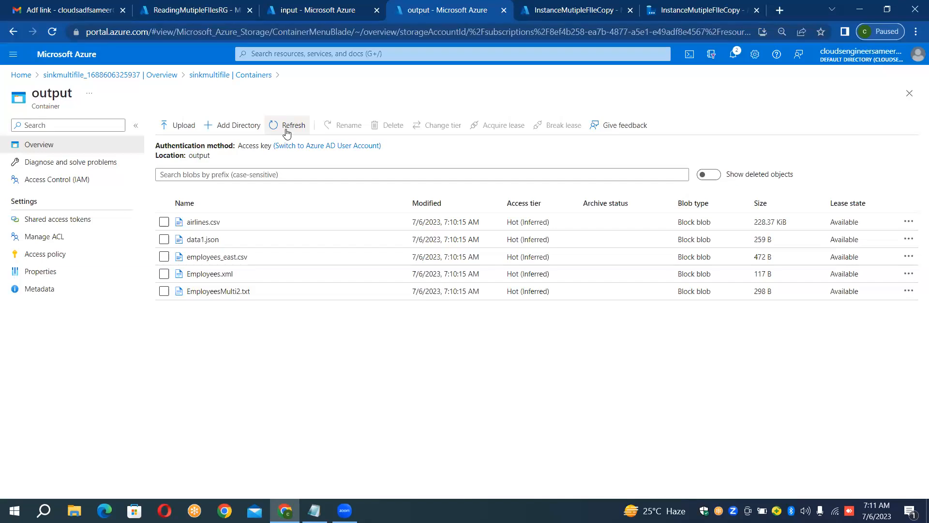
Step: Return to the pipeline and review the sink dataset settings of the Copy data activity
{"action": "left_click", "coordinate": [591, 6]}
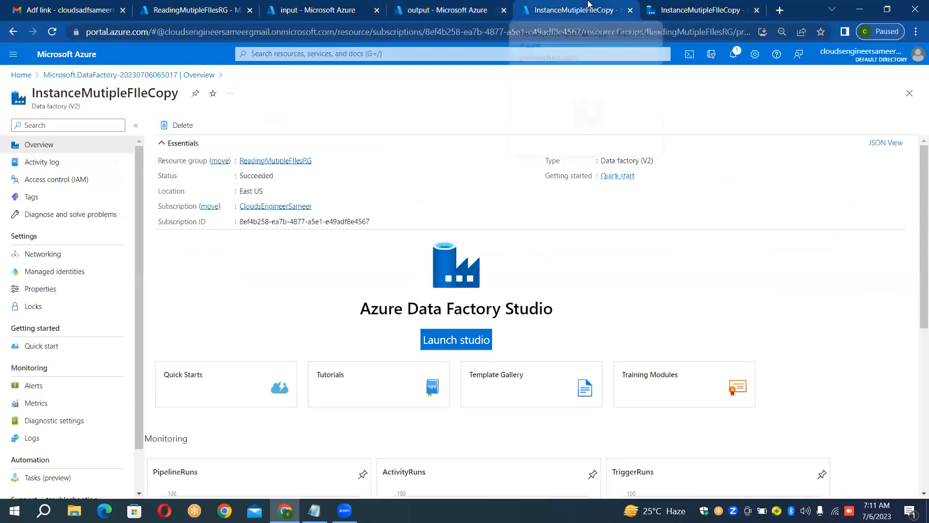
{"action": "left_click", "coordinate": [682, 7]}
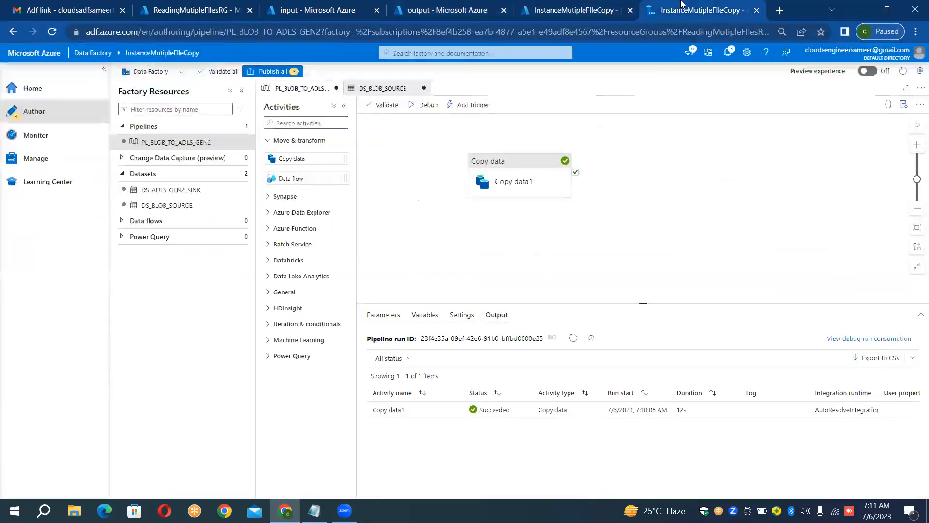
{"action": "left_click", "coordinate": [527, 174]}
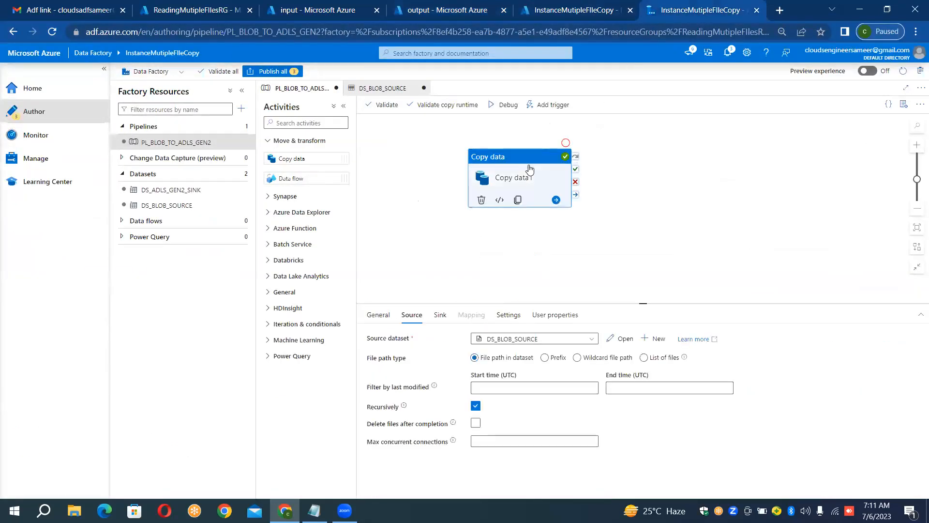
{"action": "left_click", "coordinate": [441, 315]}
{"action": "left_click", "coordinate": [484, 338]}
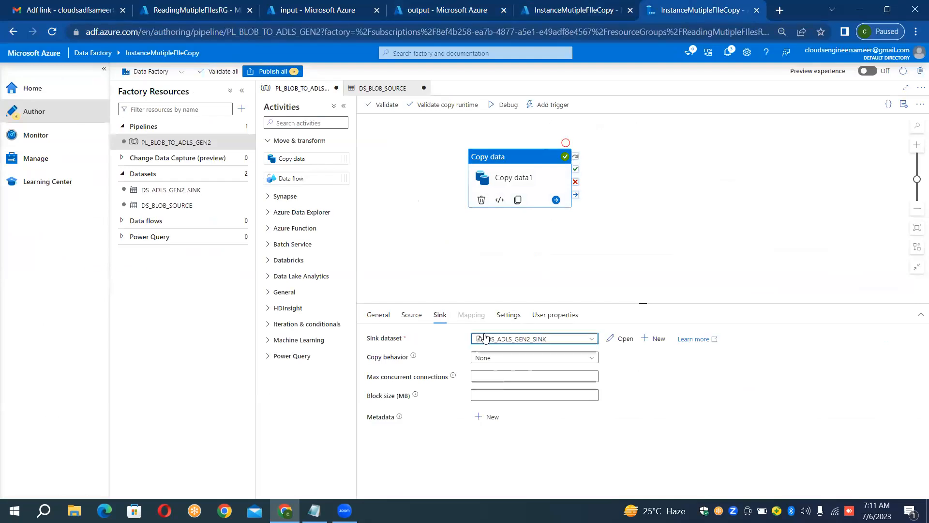
{"action": "left_click", "coordinate": [485, 338]}
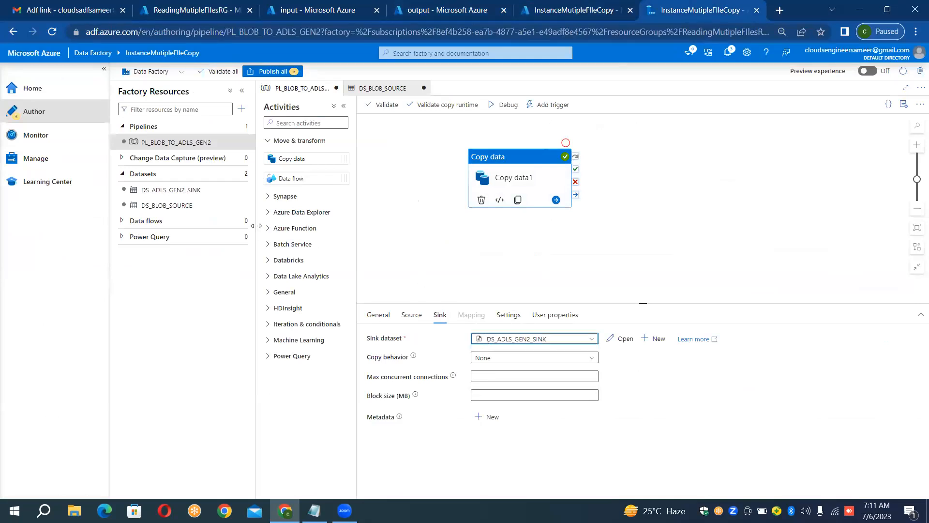
{"action": "left_click", "coordinate": [245, 175]}
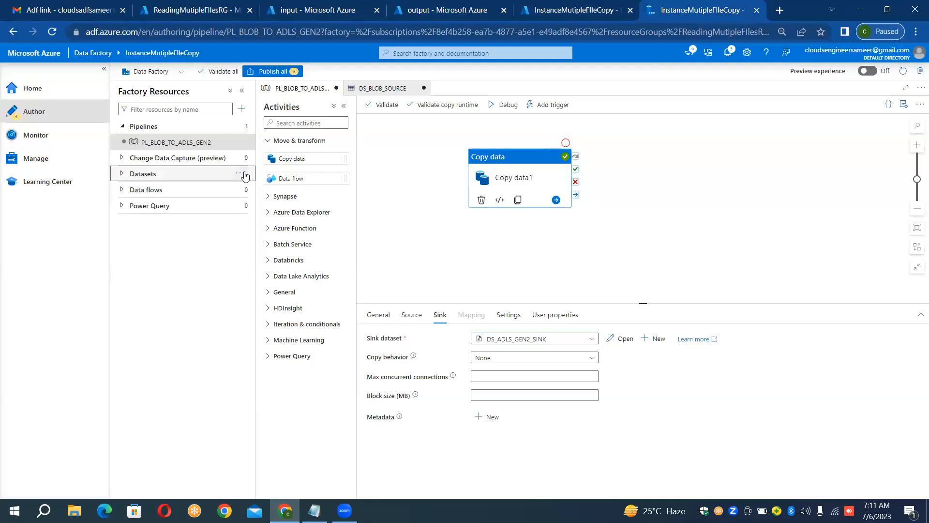
{"action": "left_click", "coordinate": [245, 175]}
{"action": "left_click", "coordinate": [246, 187]}
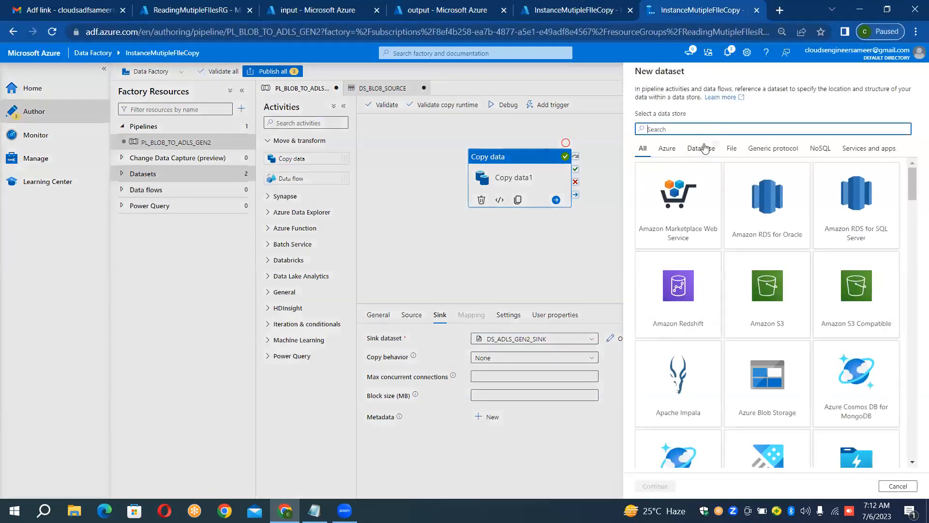
{"action": "type", "text": "2"}
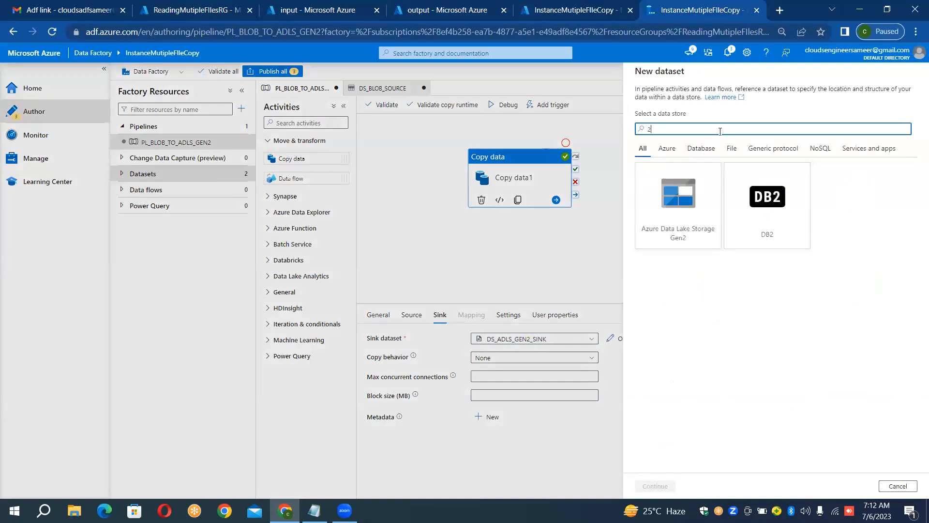
{"action": "double_click", "coordinate": [678, 204]}
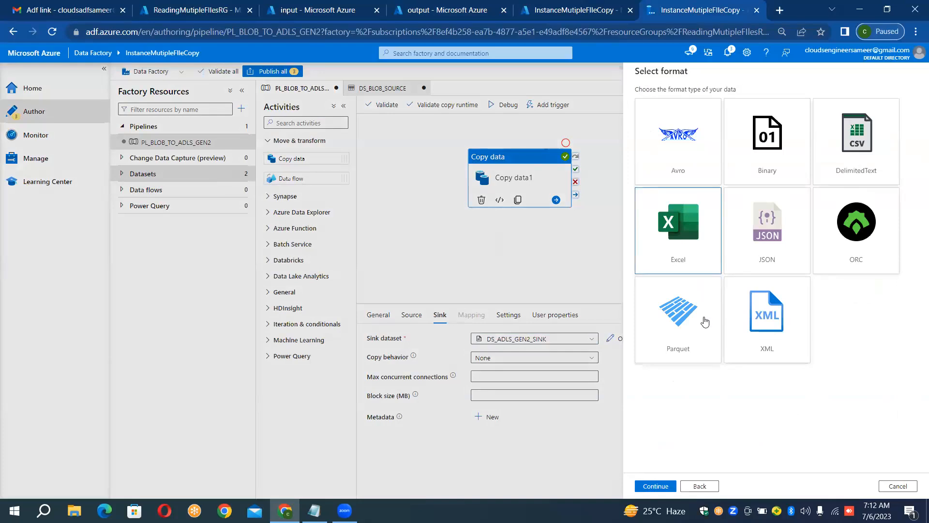
{"action": "left_click", "coordinate": [705, 321]}
{"action": "left_click", "coordinate": [760, 237]}
{"action": "left_click", "coordinate": [852, 140]}
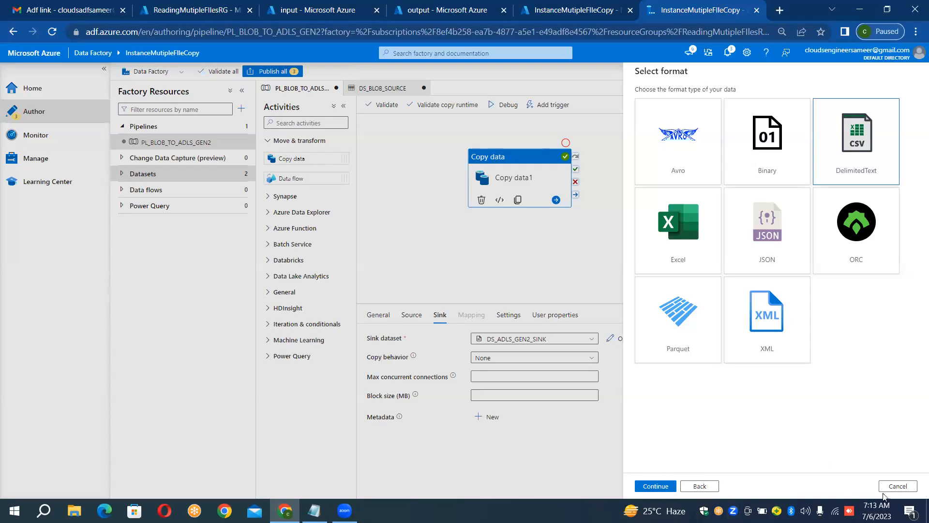
{"action": "left_click", "coordinate": [898, 486]}
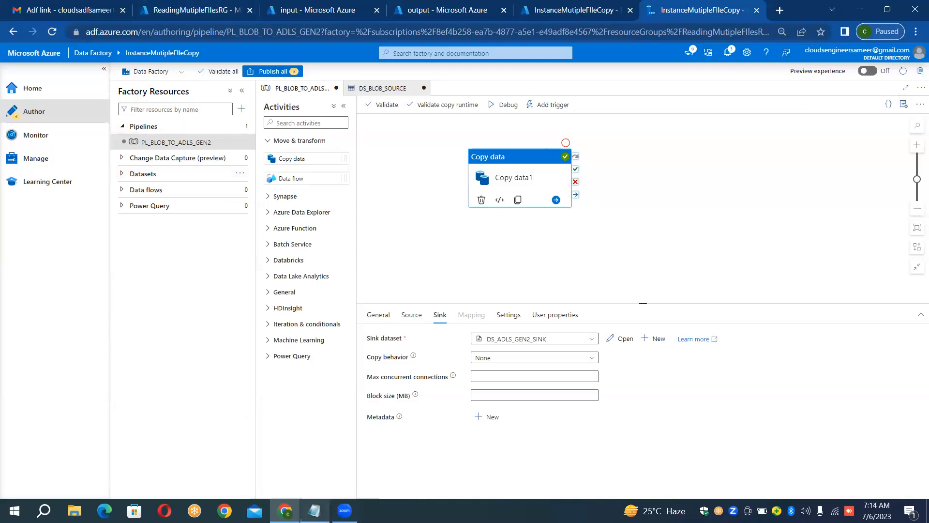
{"action": "mouse_move", "coordinate": [315, 510]}
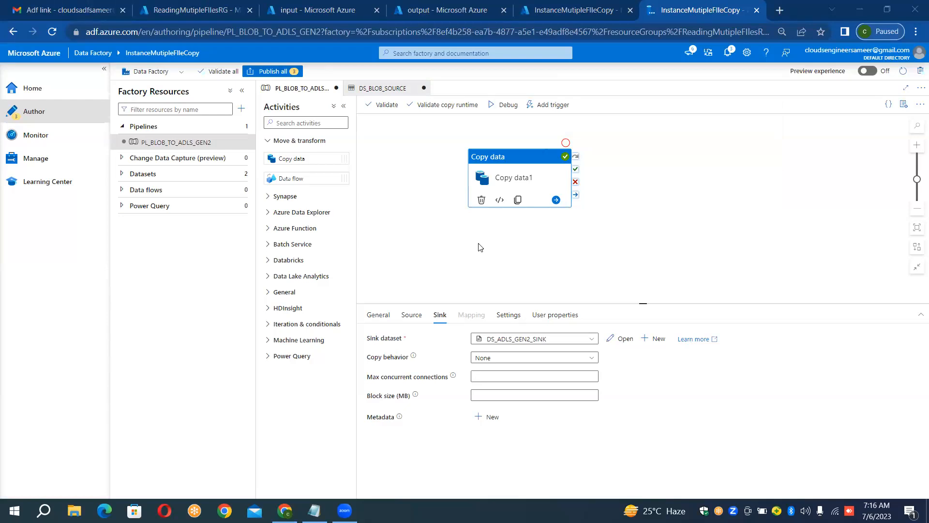
{"action": "left_click", "coordinate": [456, 228]}
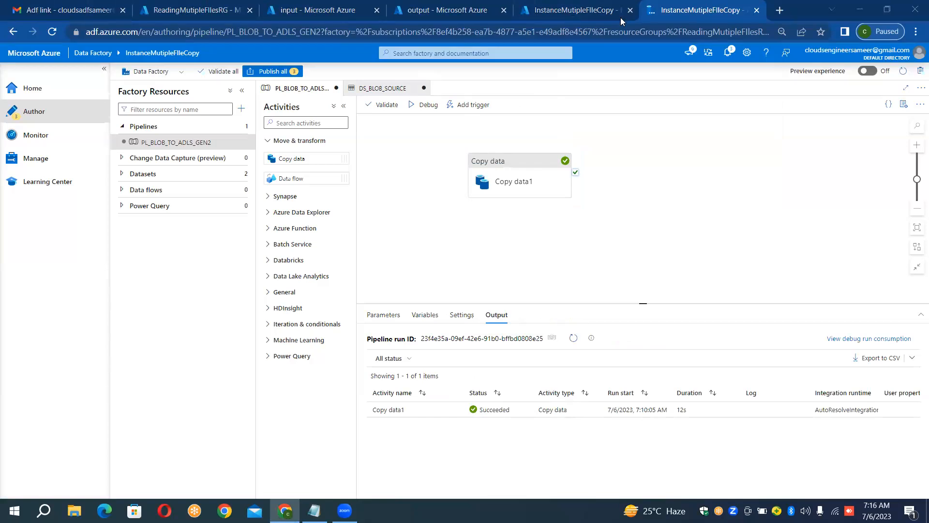
{"action": "key", "text": "alt+q"}
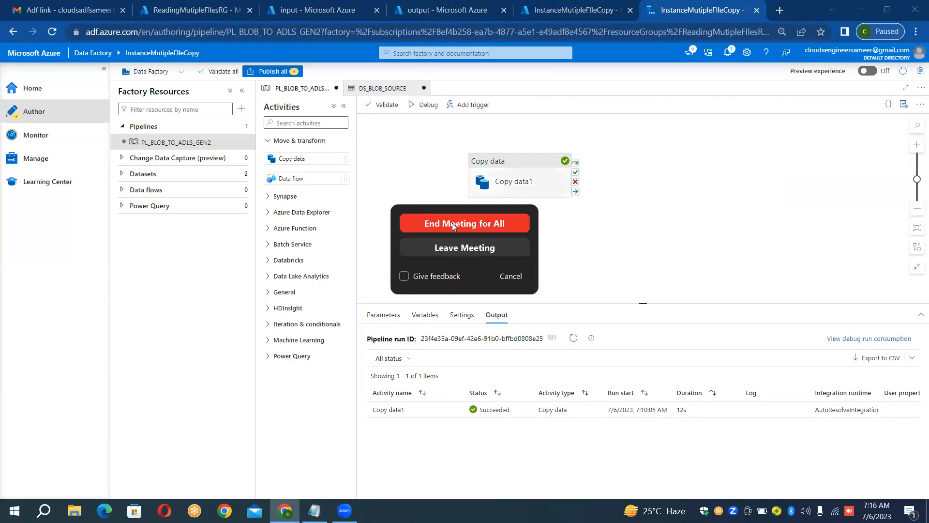
{"action": "left_click", "coordinate": [453, 226]}
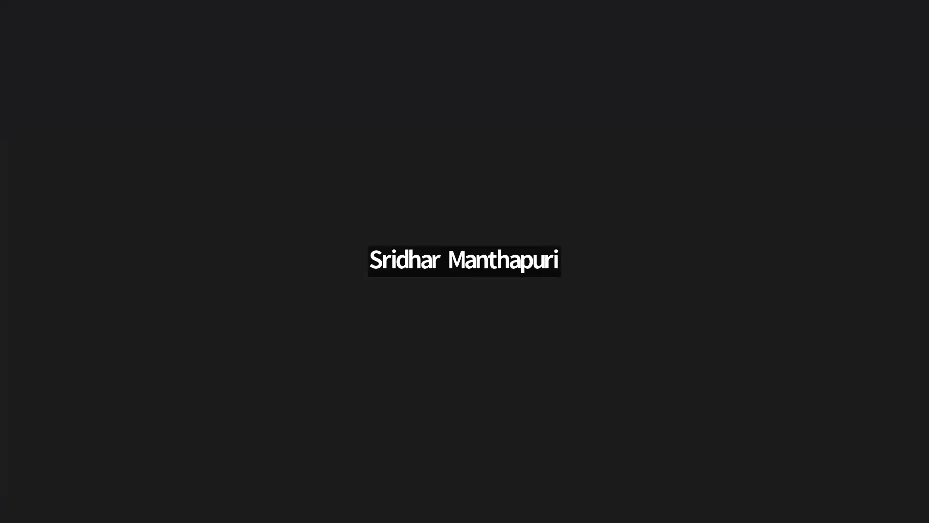